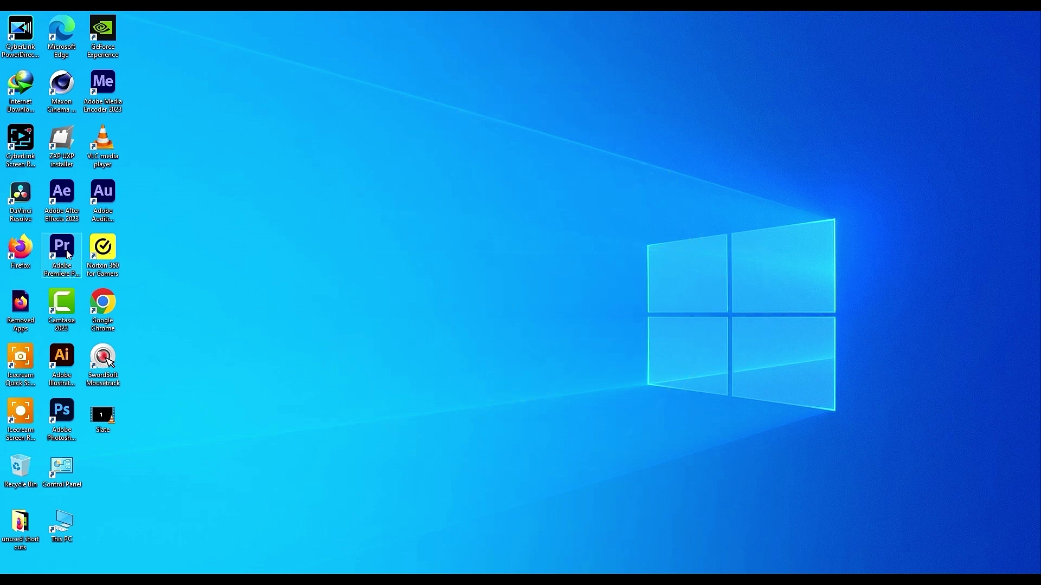
Step: Start Adobe Premiere Pro and begin a new project named "Adobe Premiere pro Day One"
double_click(69, 255)
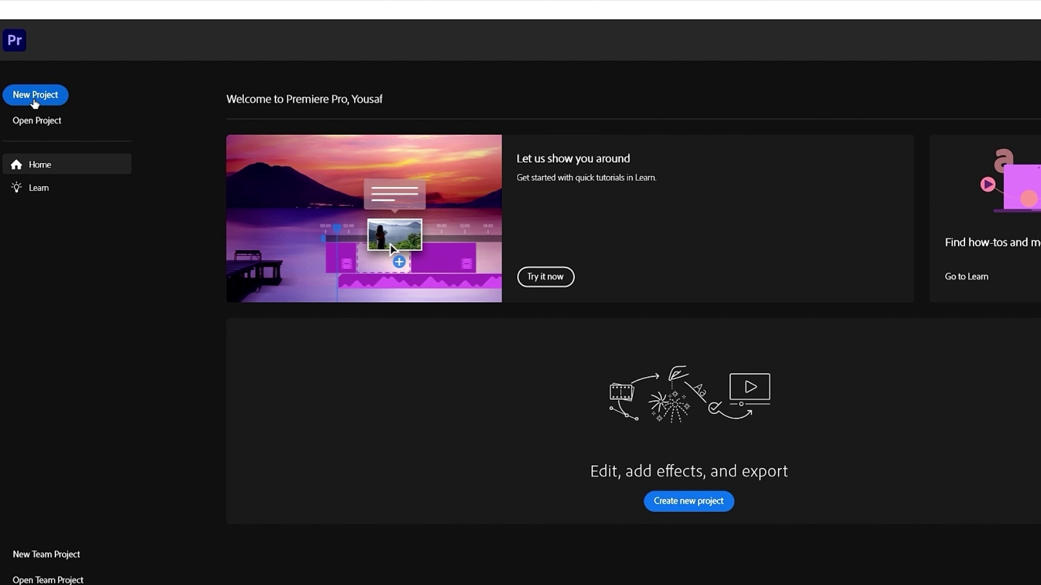
left_click(35, 98)
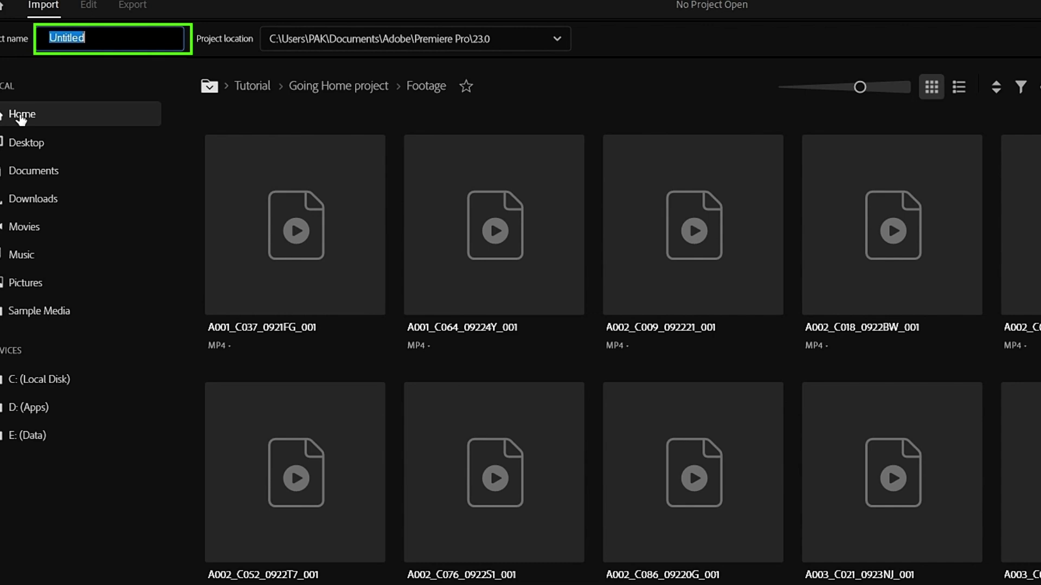
type("Adobe Pre")
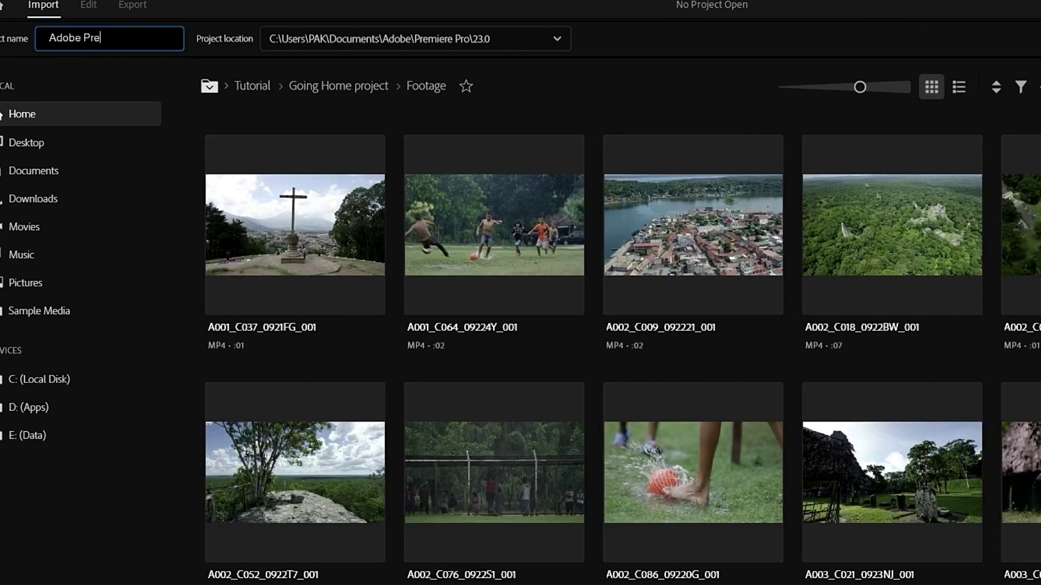
type("miere pro Day One")
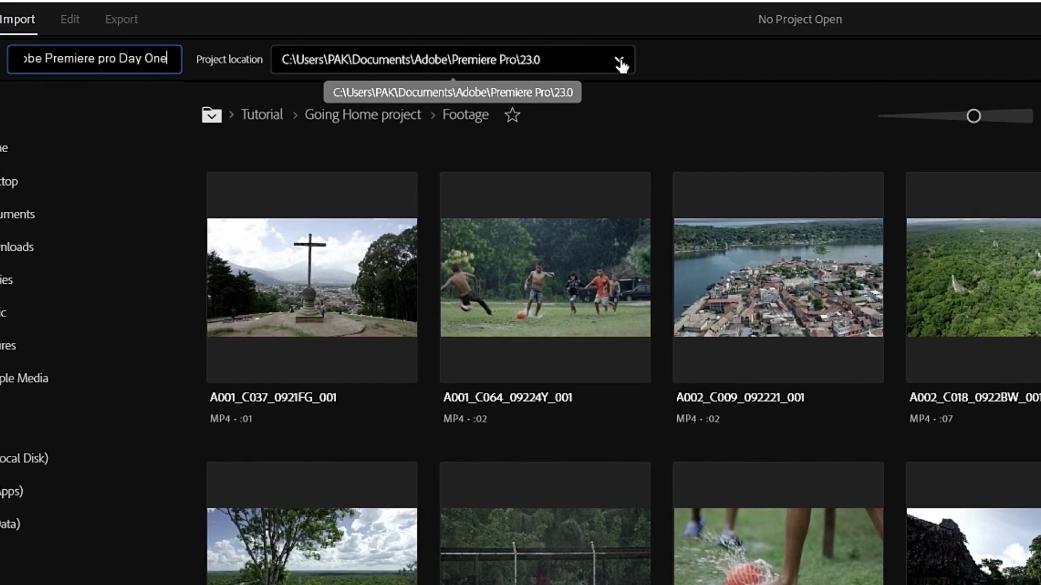
Step: Set the project location to E:\Projects\HU and create the project without selecting any media
left_click(607, 60)
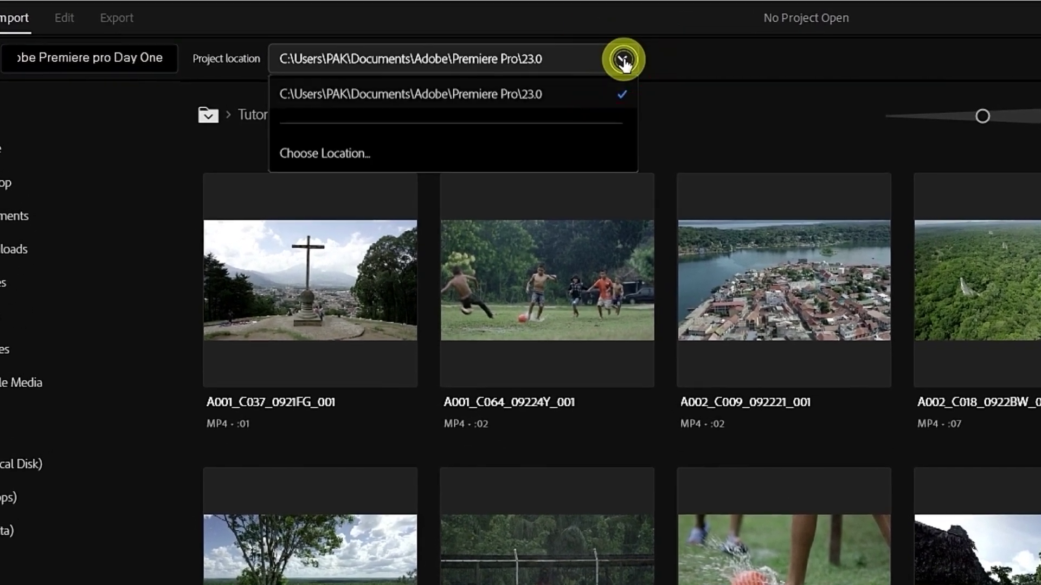
left_click(320, 154)
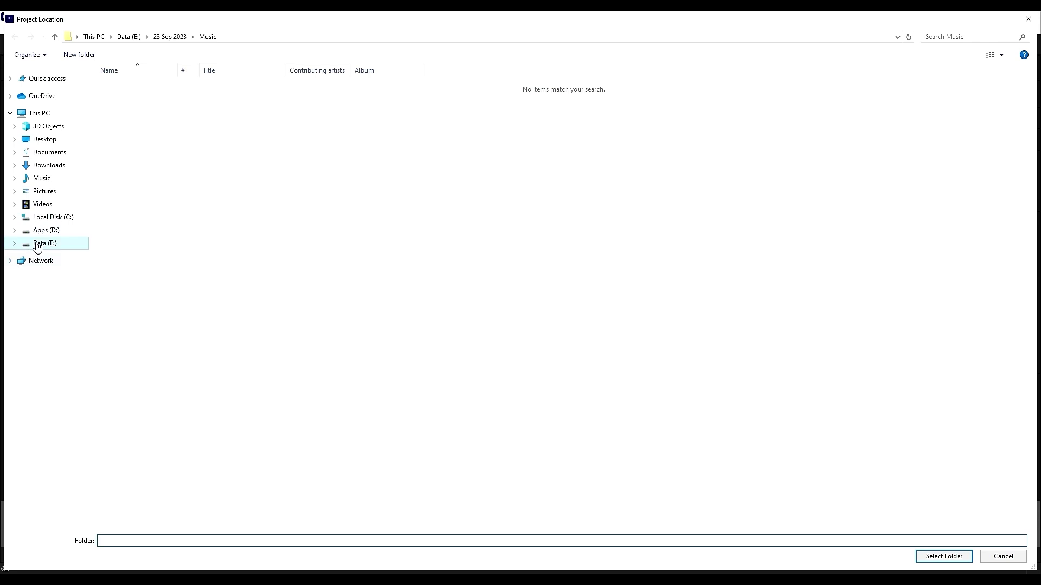
left_click(38, 244)
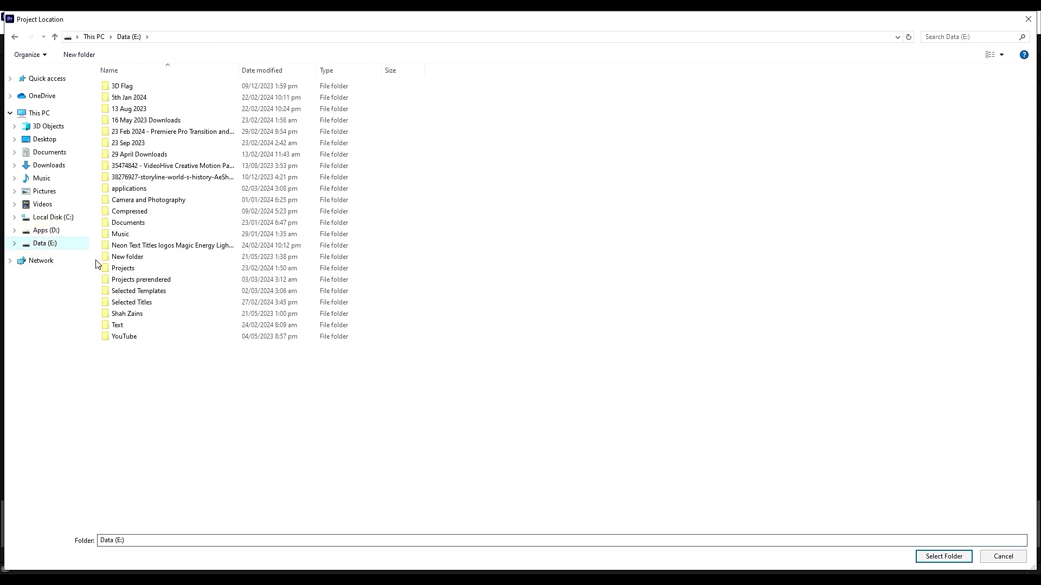
double_click(132, 270)
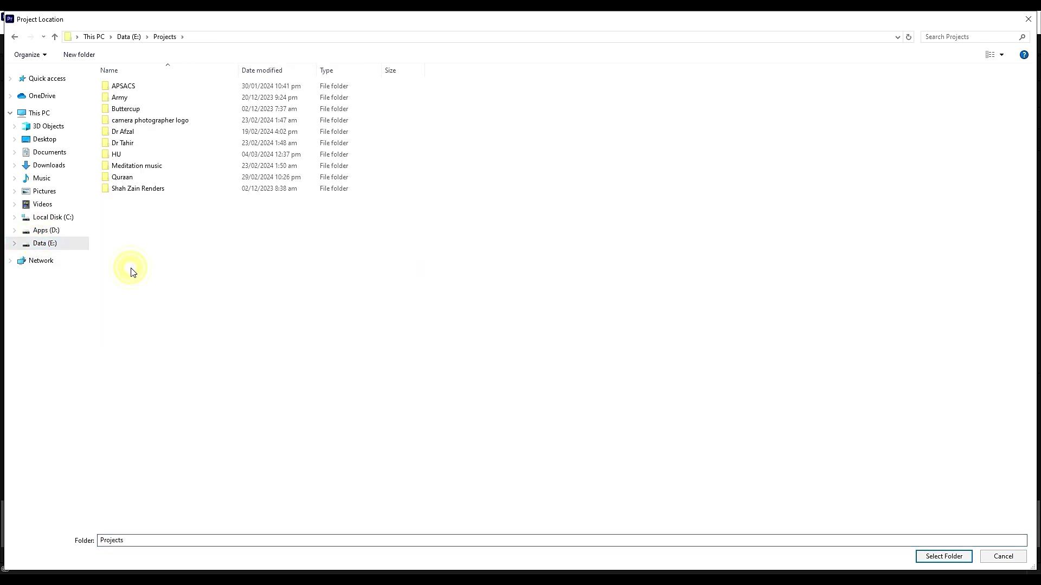
double_click(115, 155)
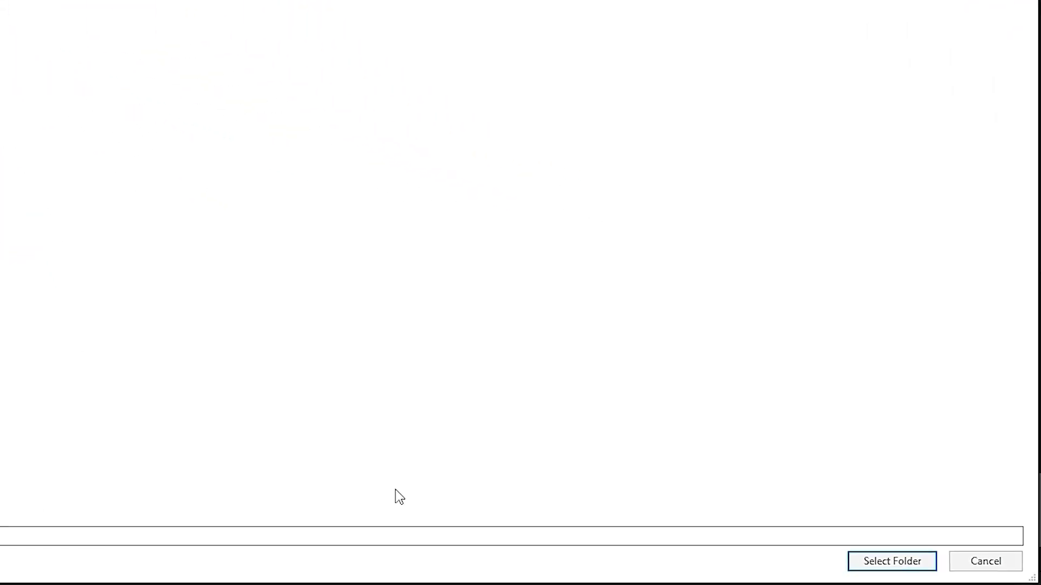
left_click(949, 558)
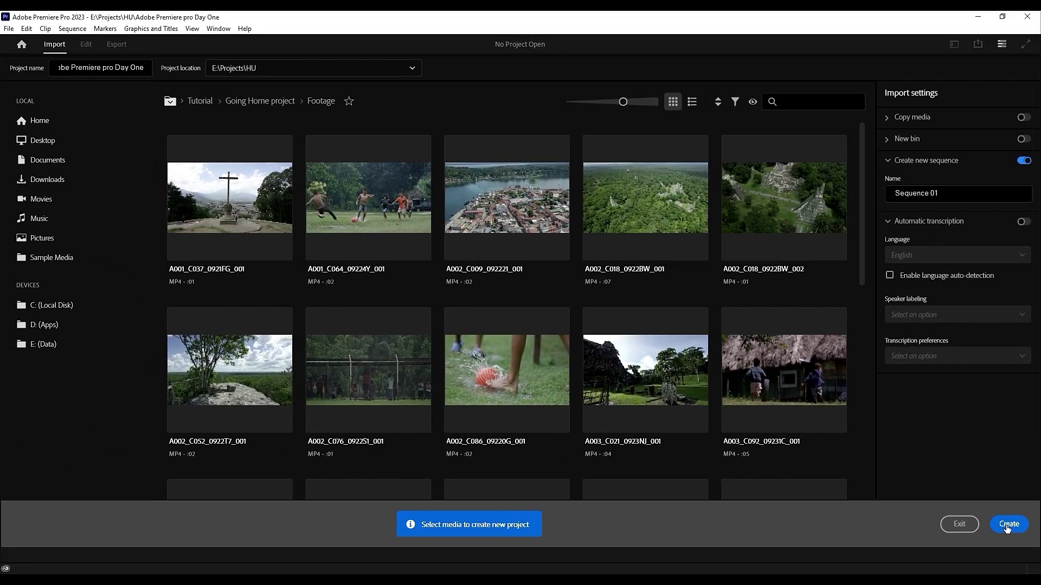
left_click(1007, 528)
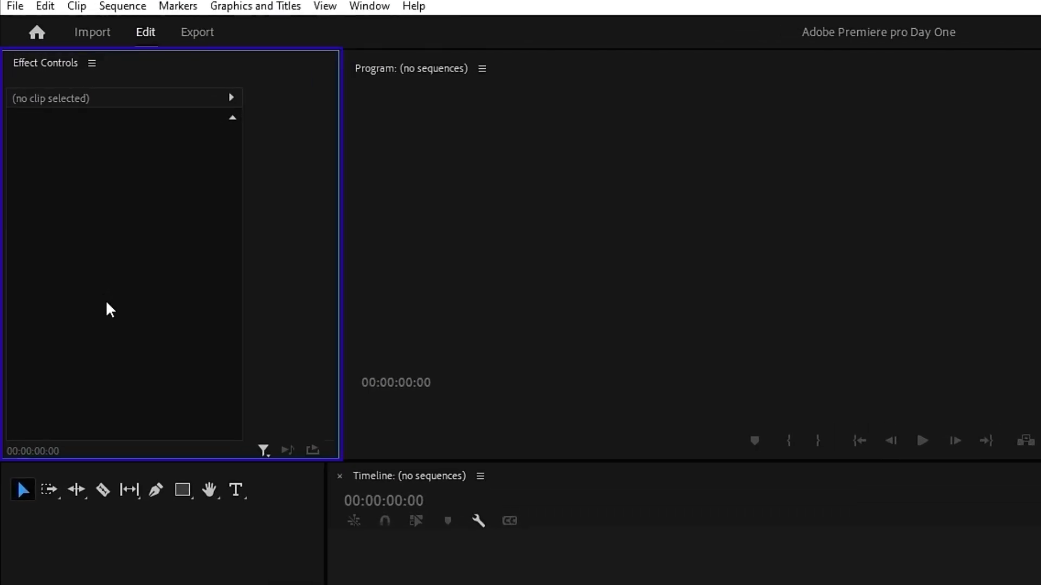
Step: Examine the default layout: Effect Controls, Tools, Timeline, audio meters, Program Monitor, Effects, Essential Graphics and Project
left_click(47, 68)
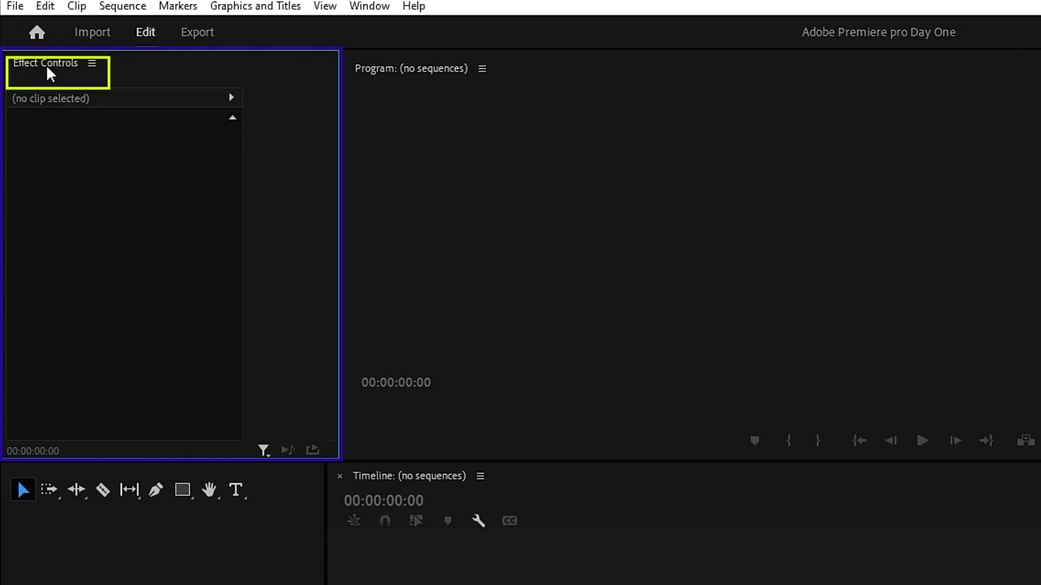
left_click(81, 498)
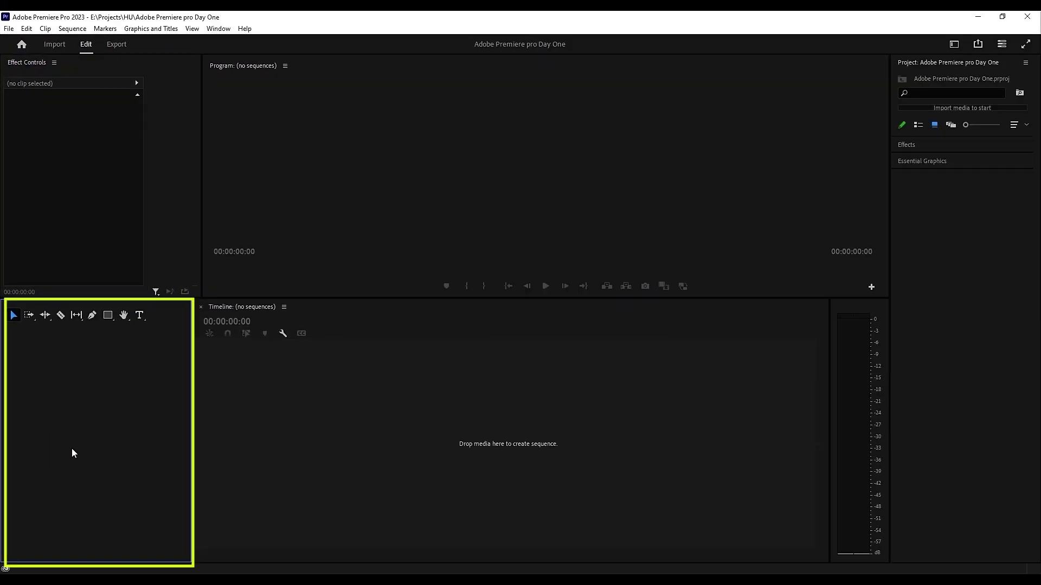
left_click(304, 443)
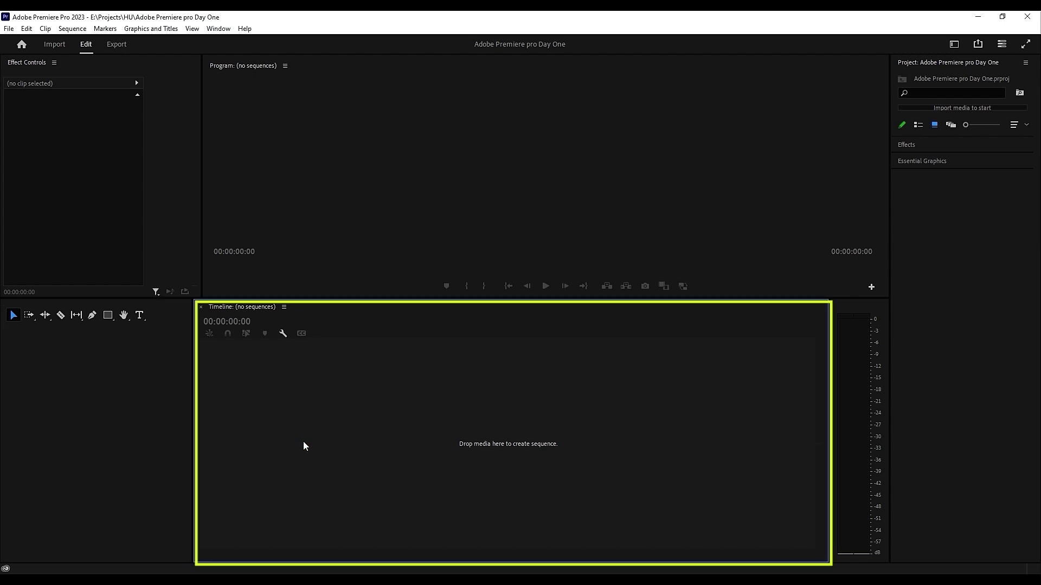
left_click(855, 460)
left_click(529, 184)
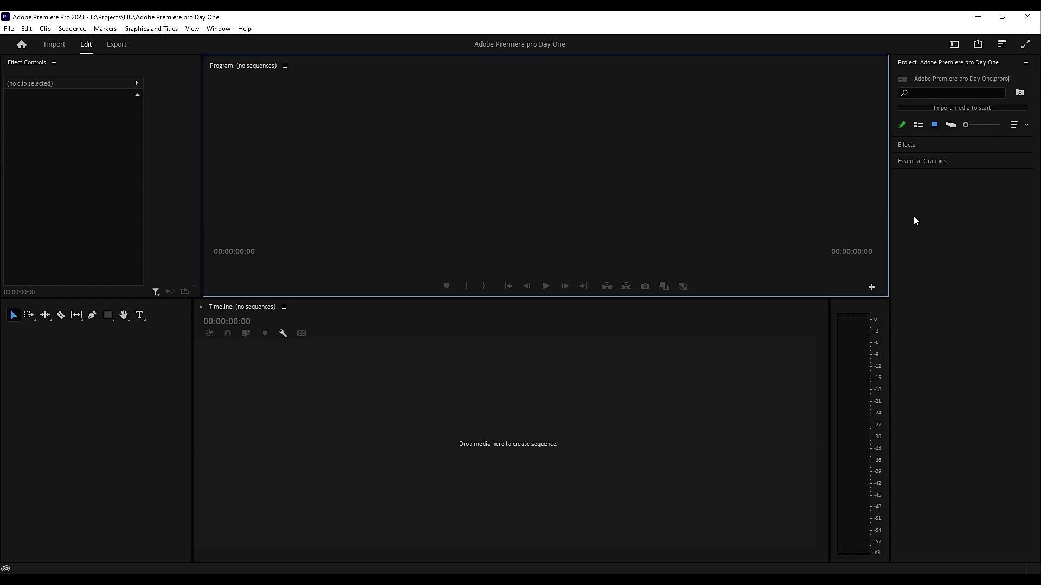
left_click(932, 146)
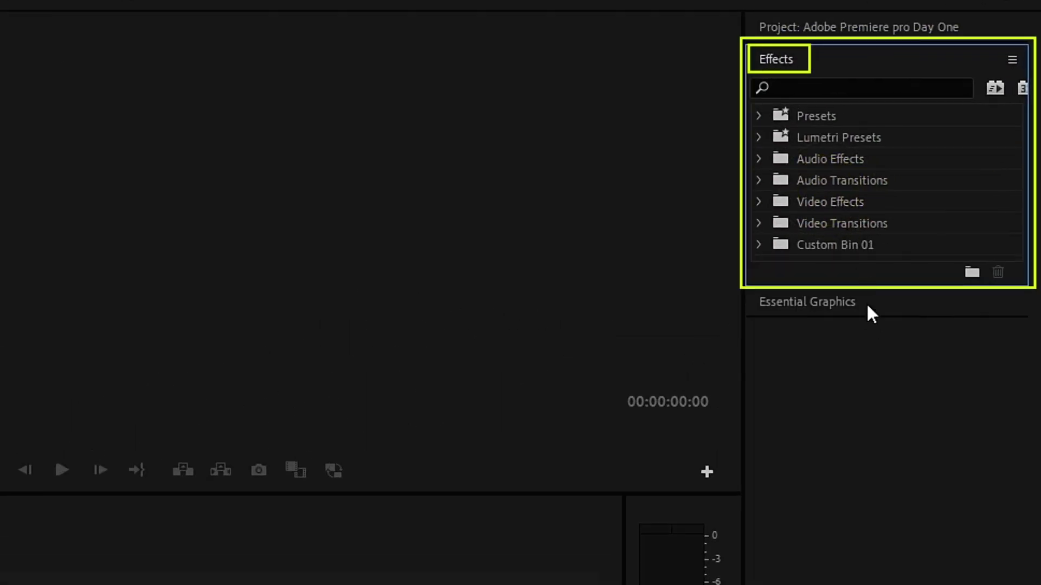
left_click(951, 204)
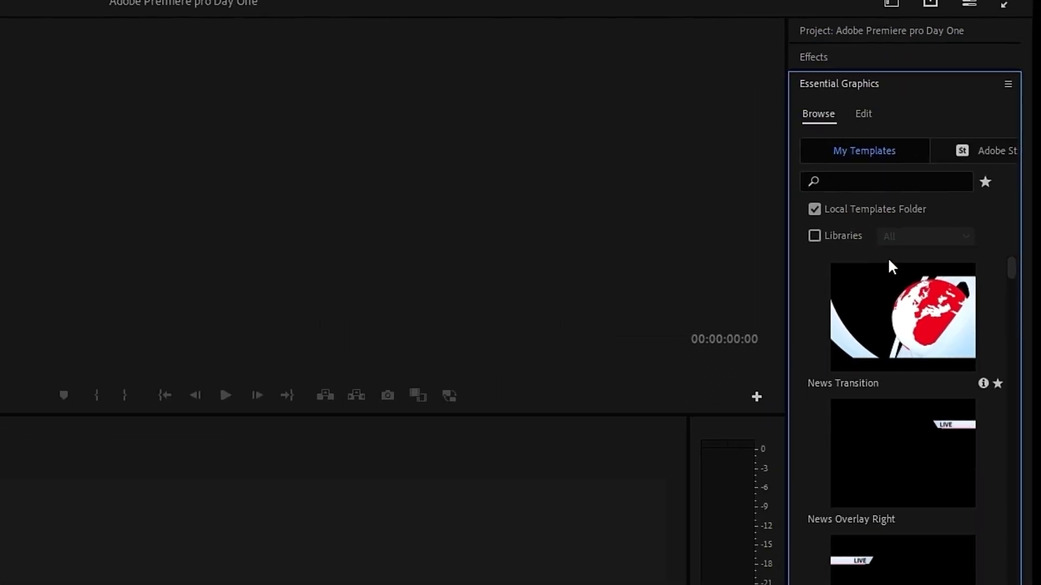
left_click(867, 30)
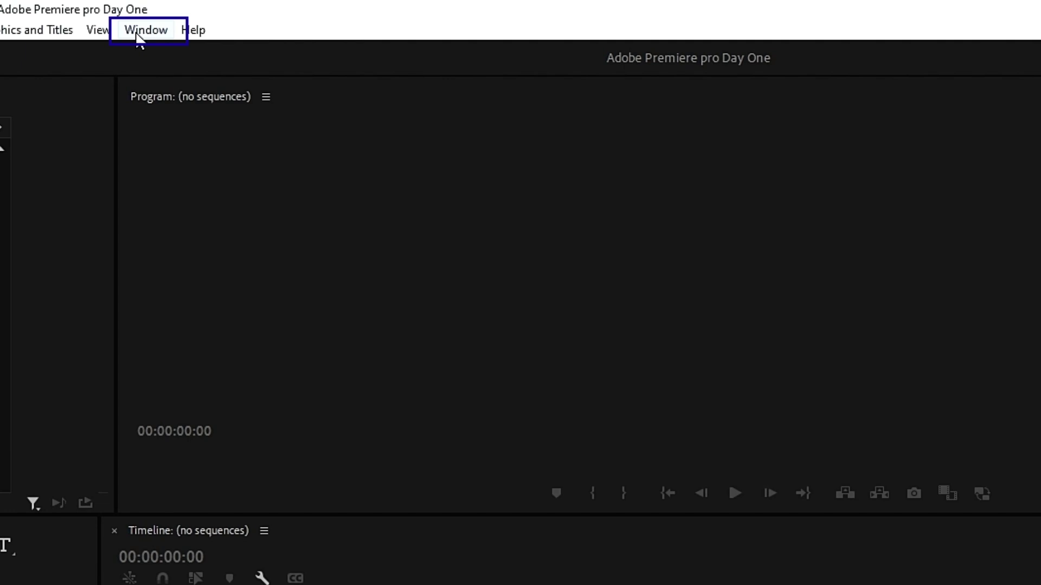
Step: Switch from the Effects workspace to the custom workspace listed before All Panels
left_click(140, 33)
mouse_move(163, 54)
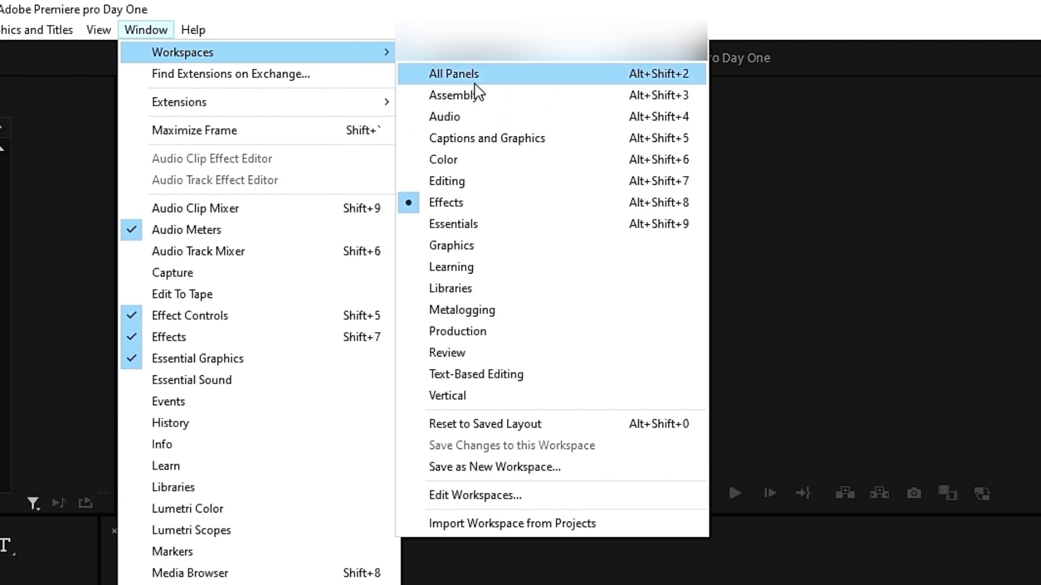
left_click(504, 374)
Step: Look through the Edit Workspaces dialog and the list of workspace options without changing anything
left_click(146, 30)
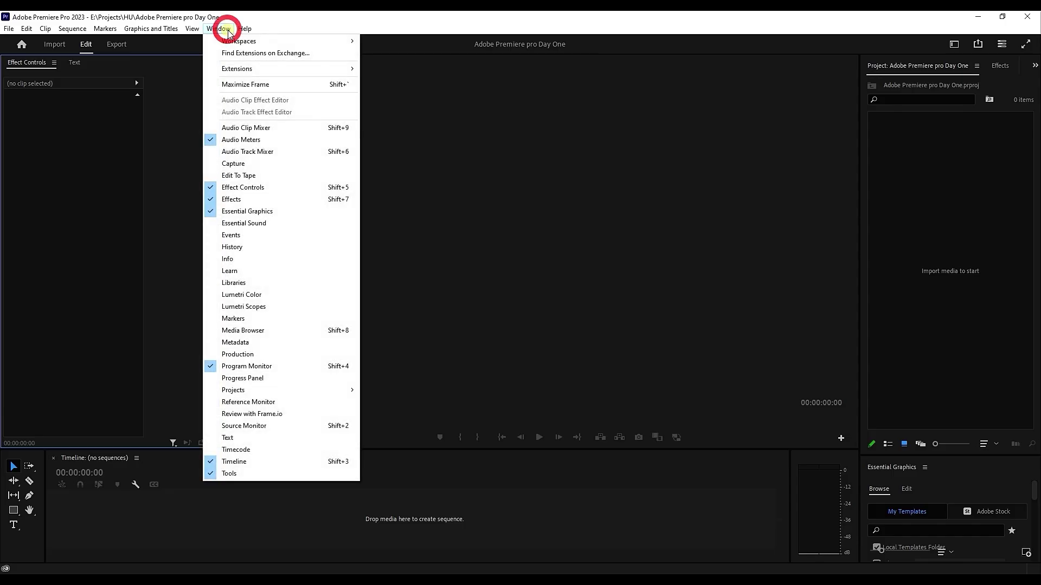
left_click(175, 54)
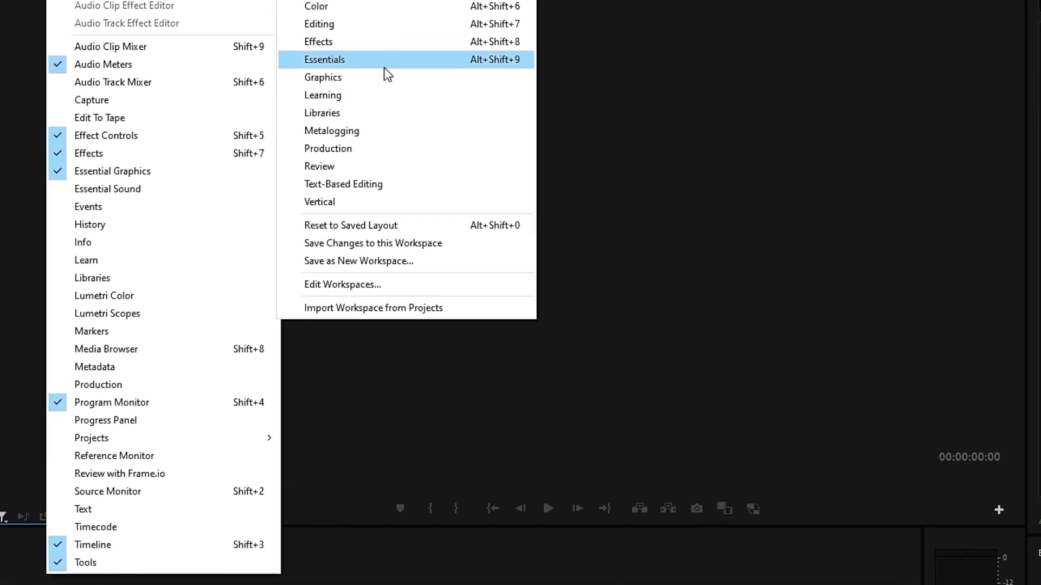
left_click(291, 287)
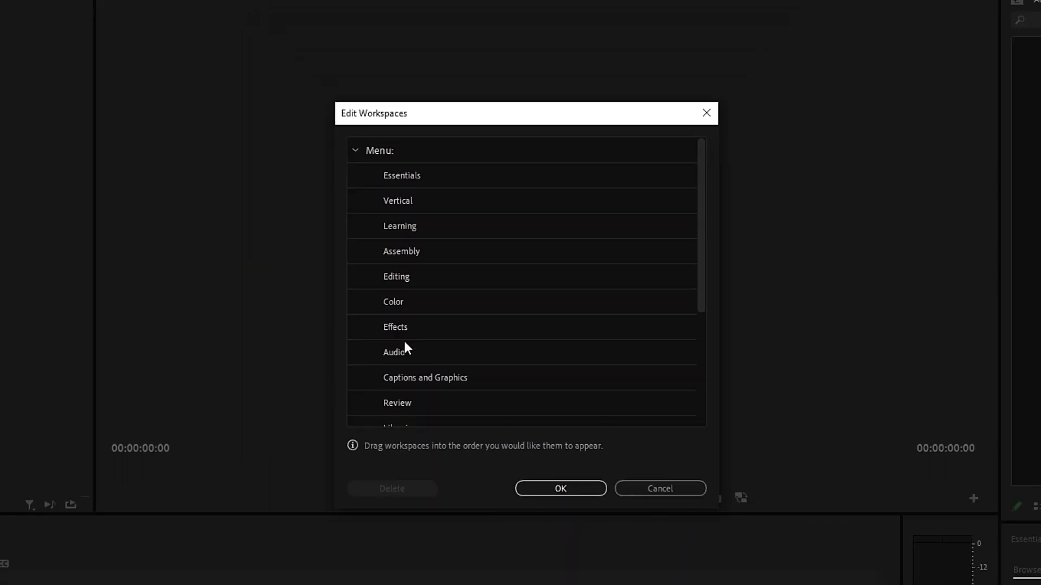
left_click(678, 489)
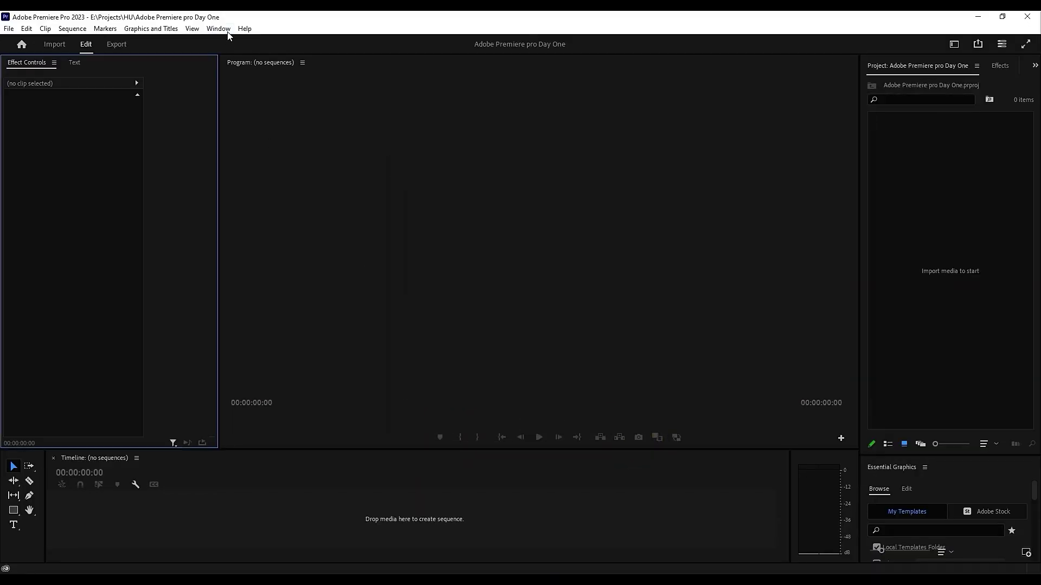
left_click(218, 28)
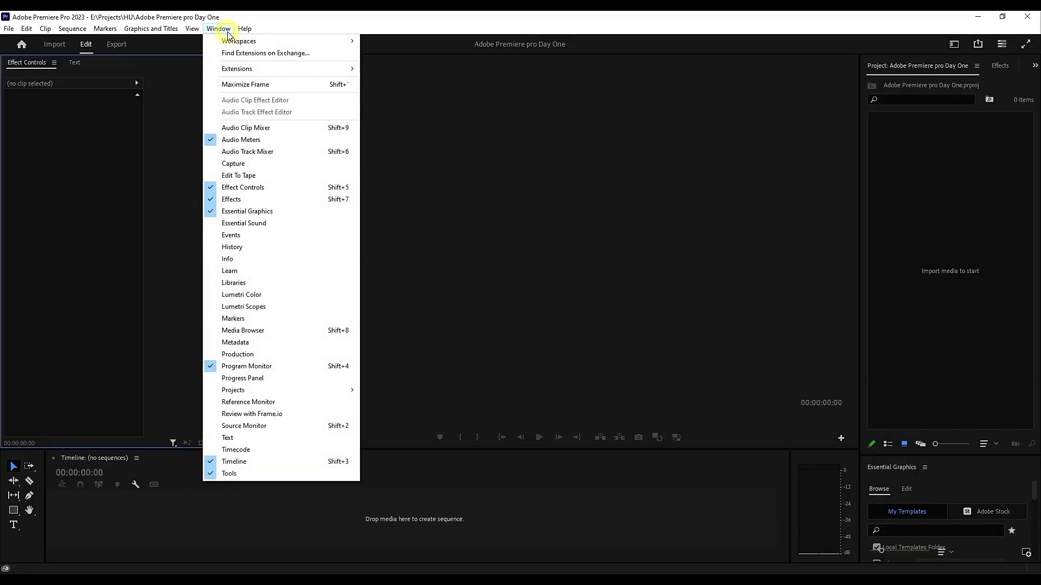
mouse_move(347, 41)
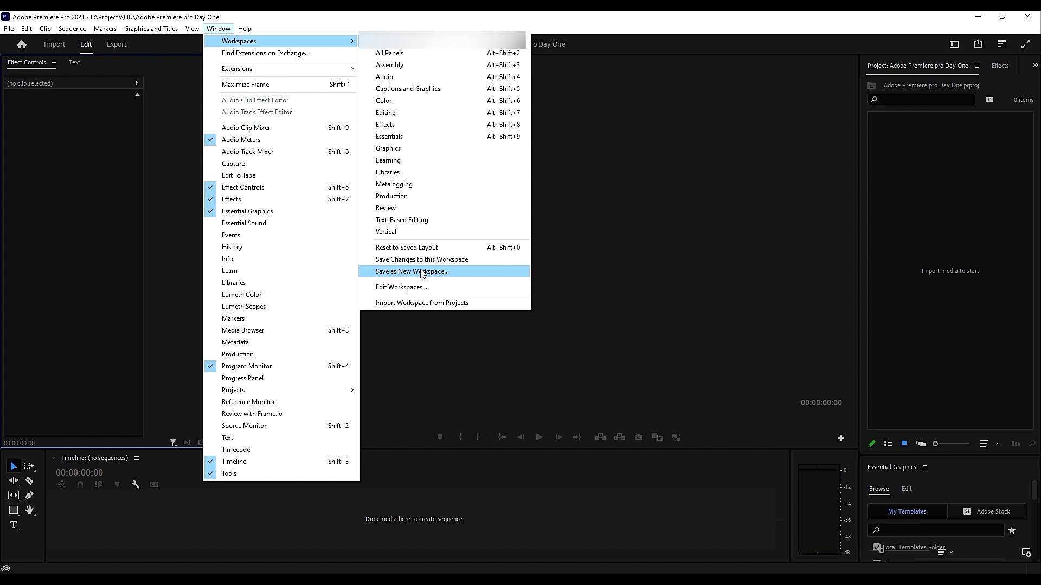
left_click(463, 25)
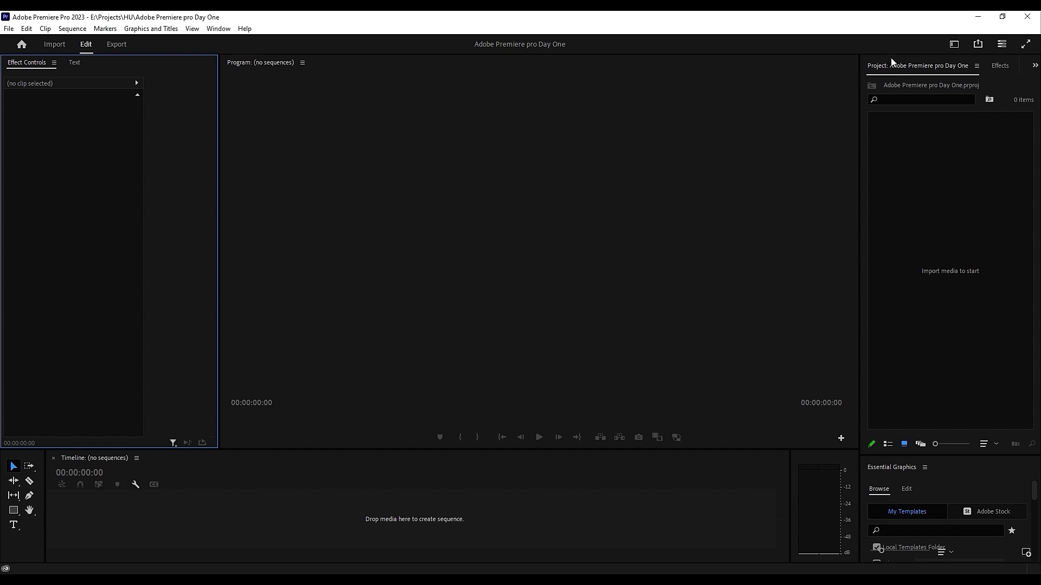
Step: Dock the Project panel above the Program Monitor
left_click(890, 58)
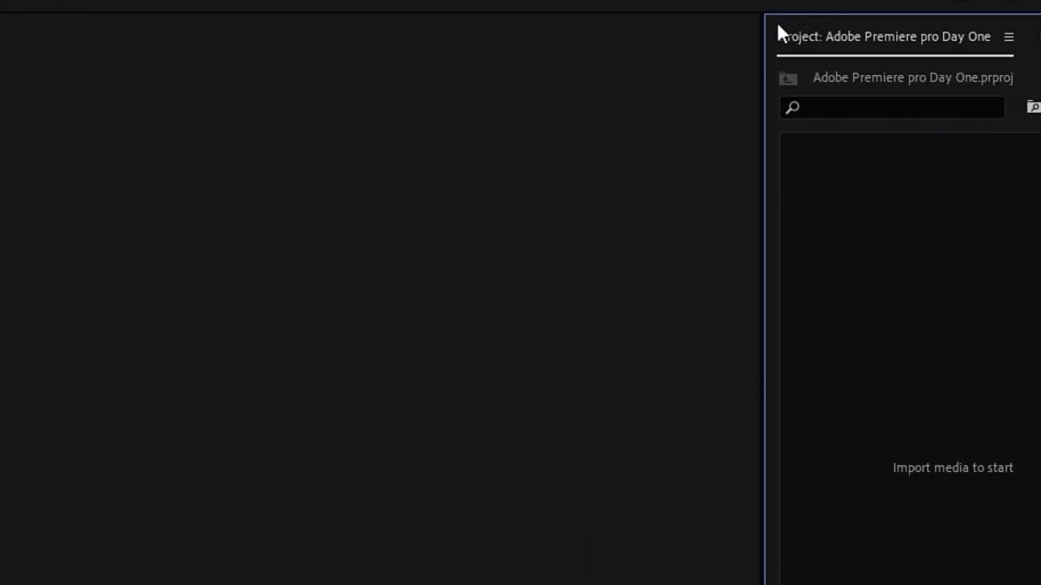
left_click(783, 5)
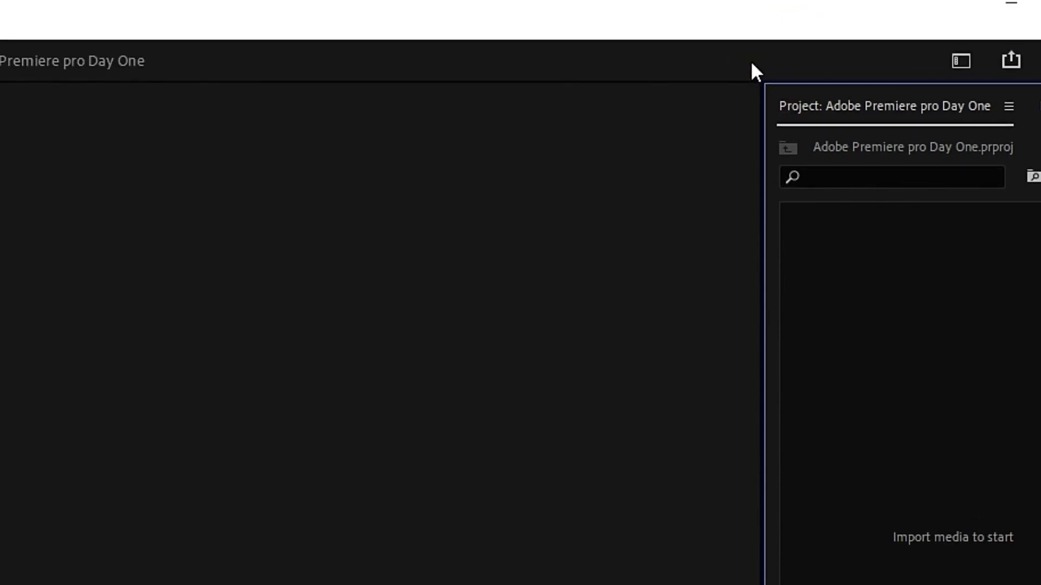
left_click(783, 57)
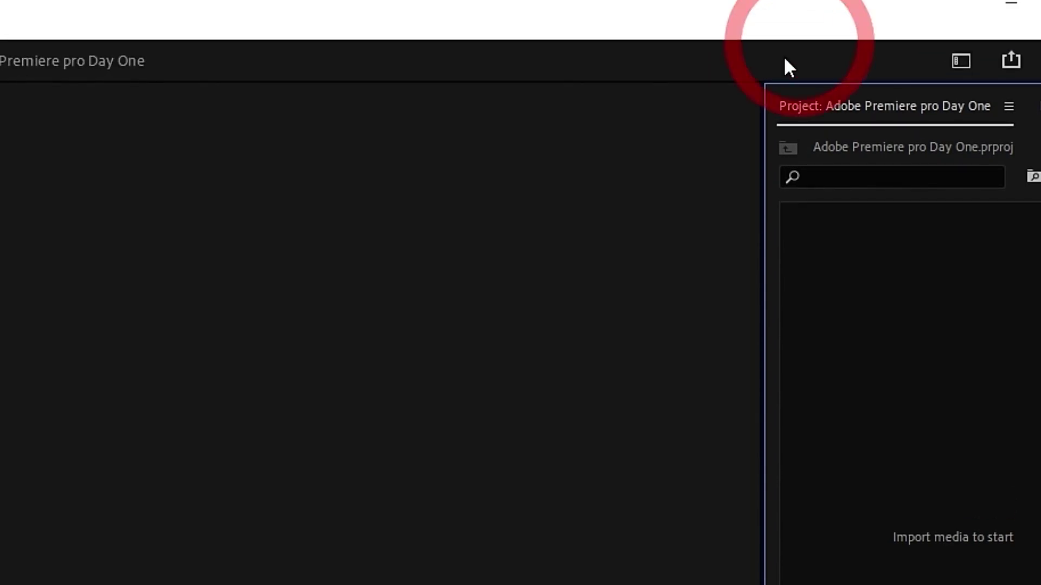
left_click(773, 90)
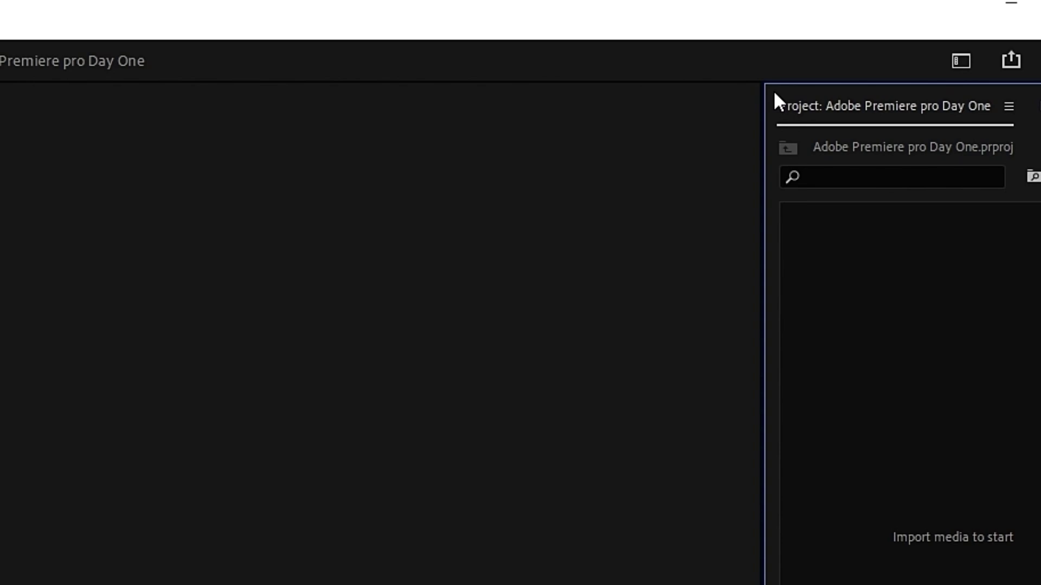
left_click(815, 94)
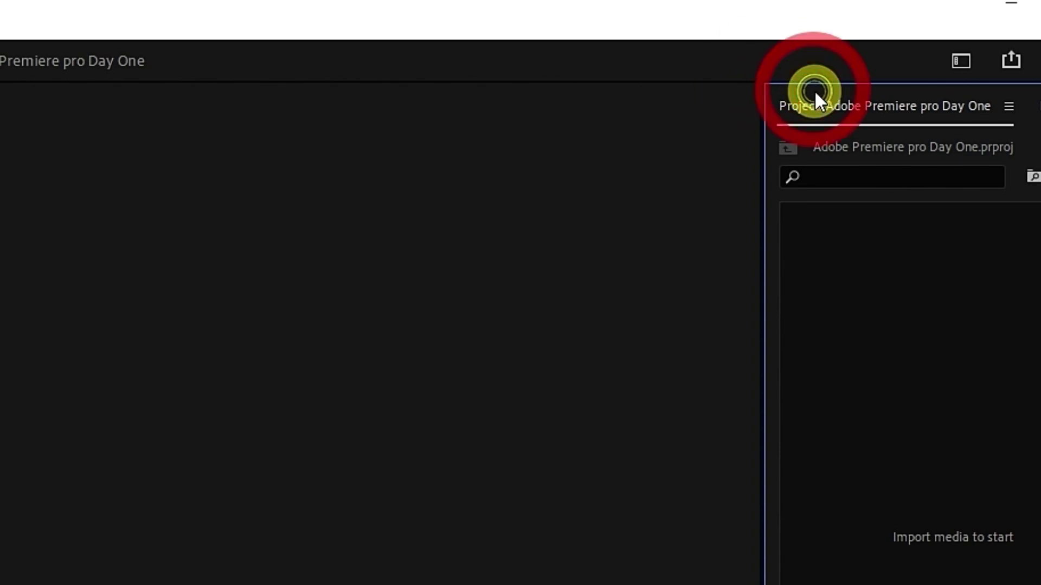
left_click(779, 90)
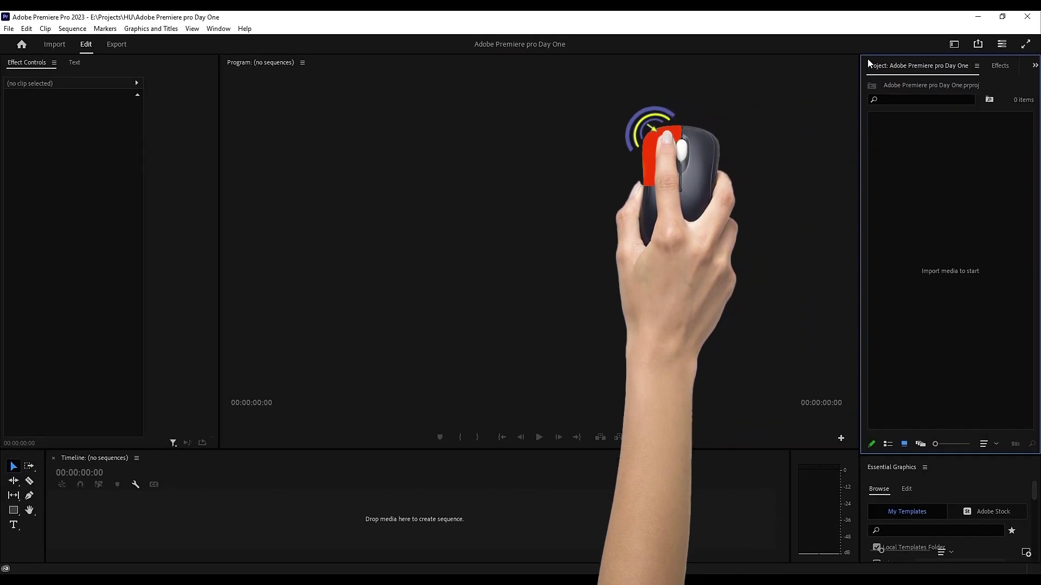
left_click_drag(868, 61, 599, 86)
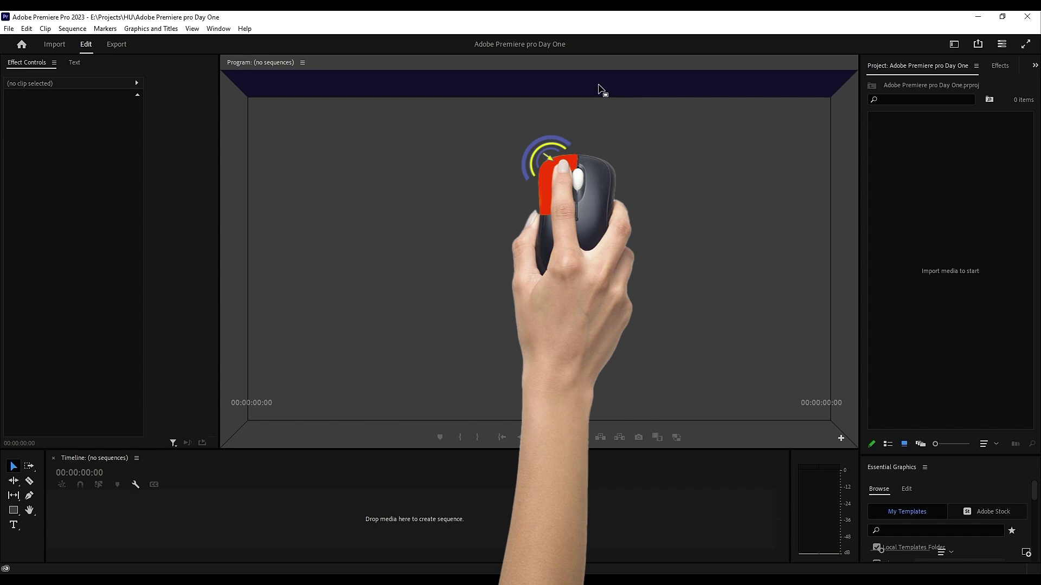
left_click_drag(599, 87, 462, 76)
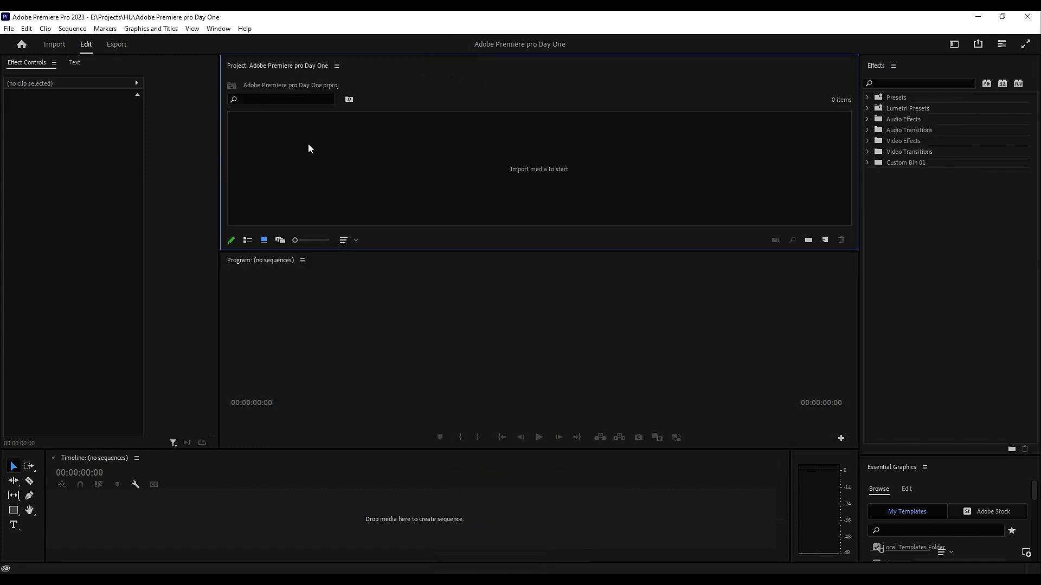
Step: Dock the Project panel as a column between Effect Controls and the Program Monitor
left_click(220, 66)
left_click_drag(219, 66, 202, 151)
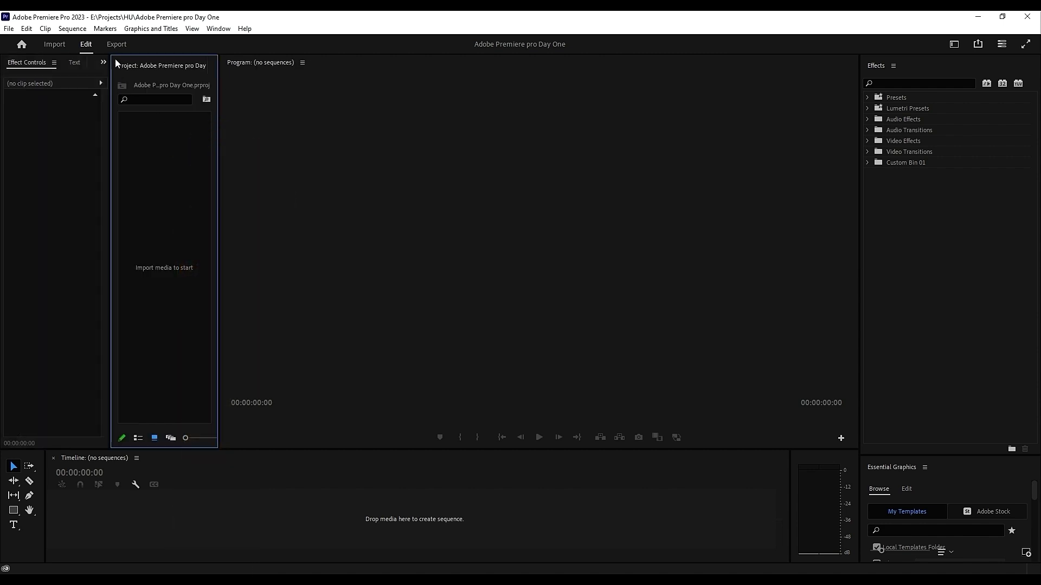
Step: Widen the Project panel's column and undock the panel into a floating window over the Program Monitor
left_click_drag(219, 77, 285, 97)
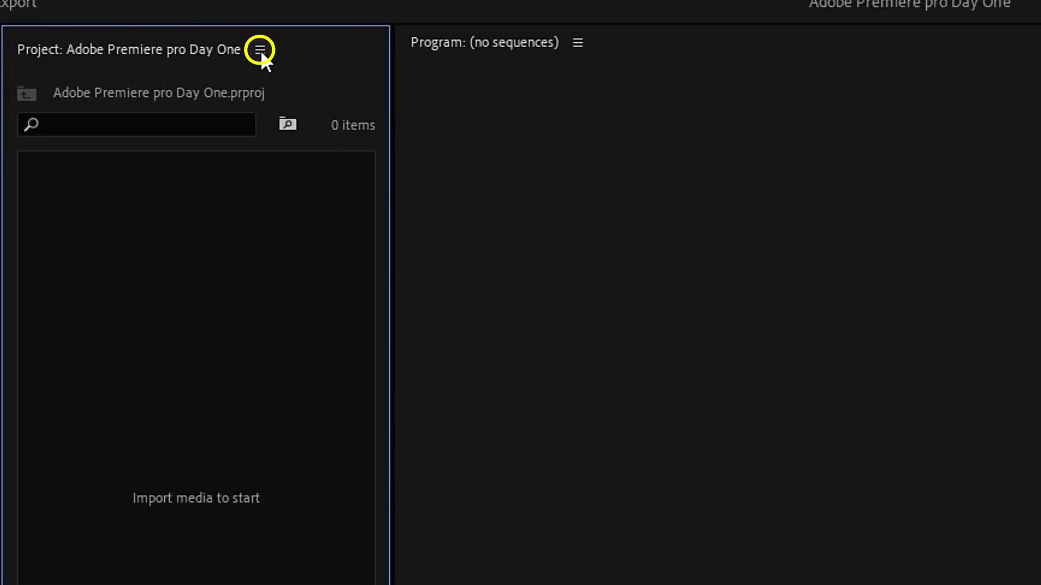
left_click(260, 49)
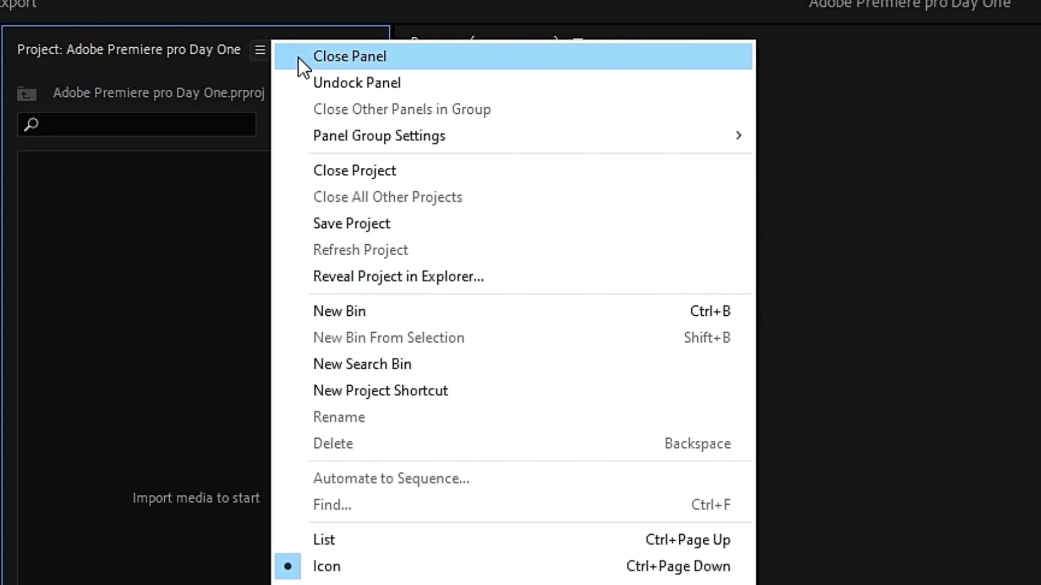
left_click(303, 87)
left_click_drag(213, 6, 644, 116)
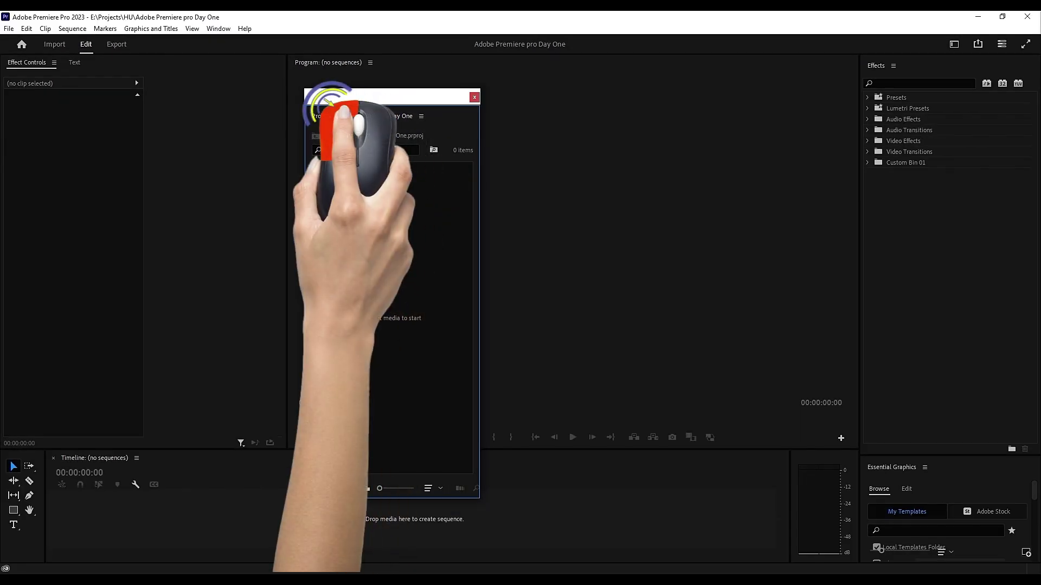
Step: Dock the floating Project panel as a column on the outer side of the Tools panel, beneath Effect Controls
left_click(309, 114)
left_click_drag(308, 115, 14, 484)
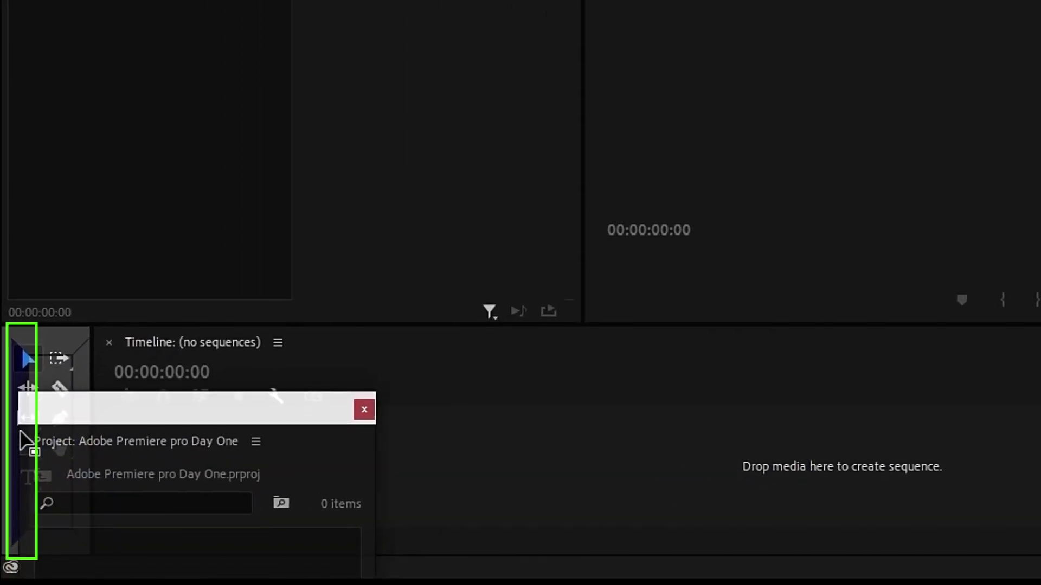
left_click_drag(20, 433, 20, 433)
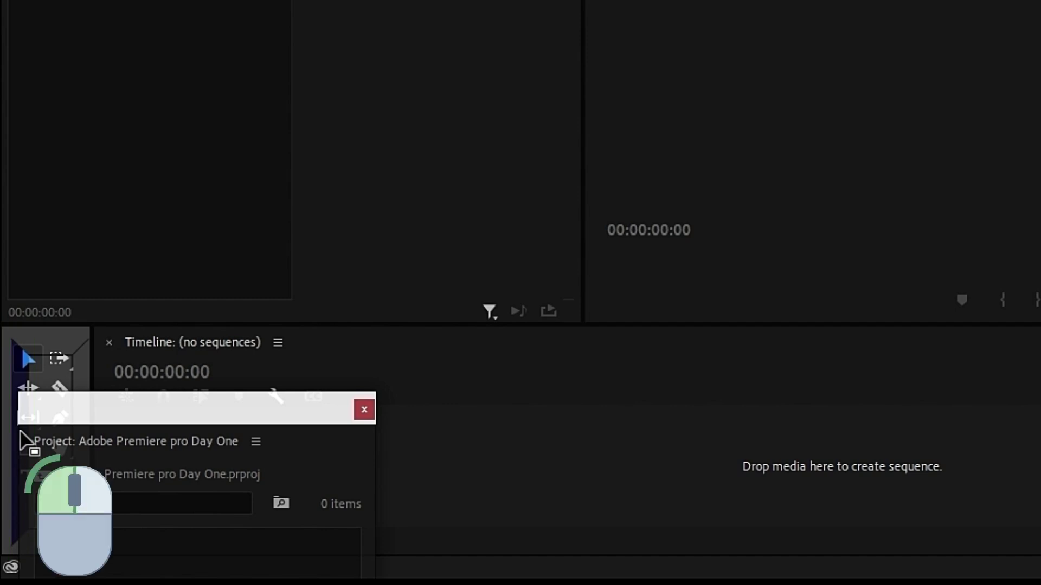
left_click_drag(21, 434, 21, 434)
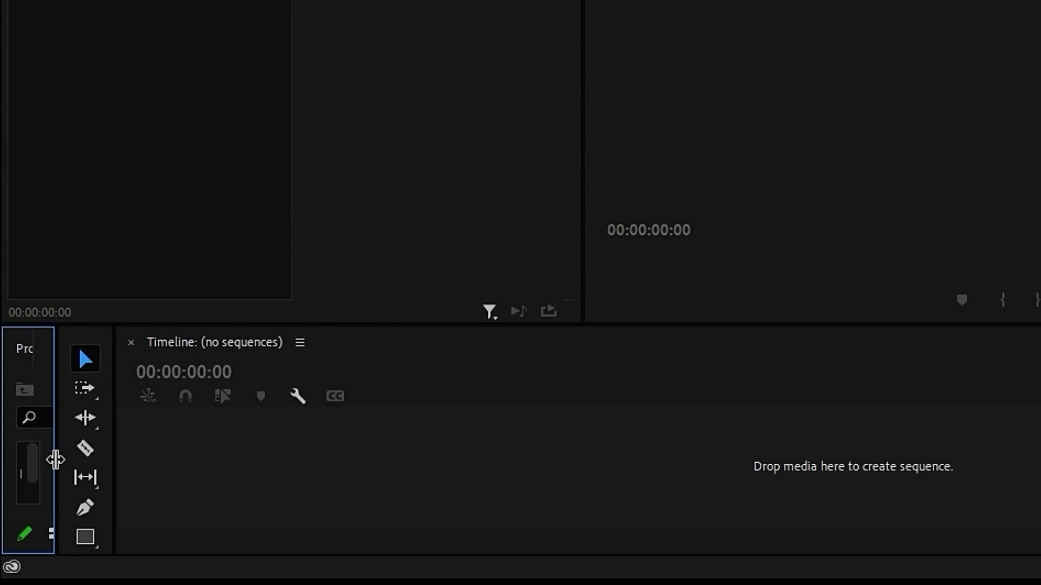
Step: Widen the docked Project panel and increase the height of the row holding the Project, Tools and Timeline panels
left_click_drag(55, 460, 397, 574)
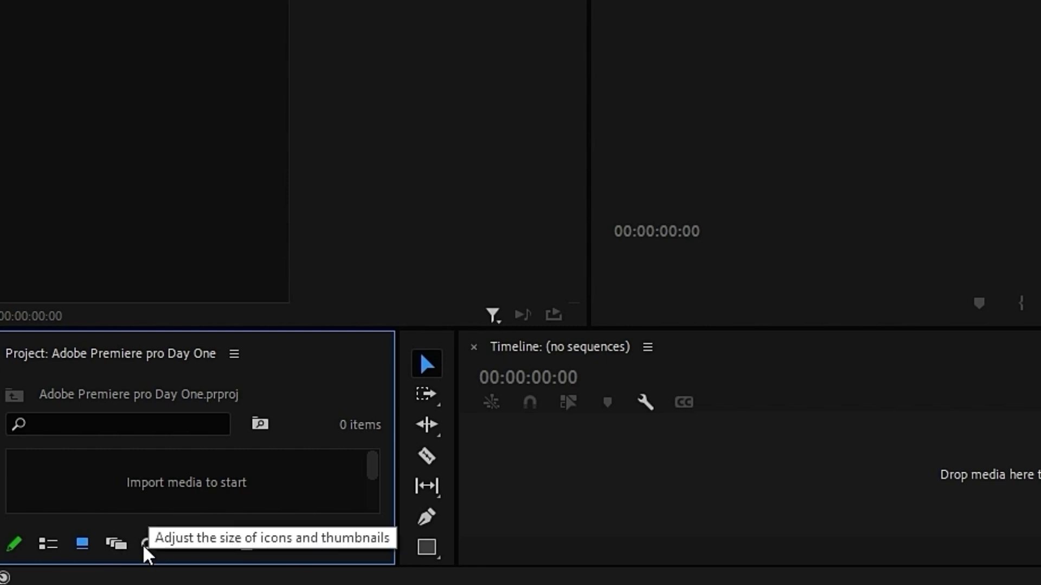
left_click_drag(144, 546, 168, 564)
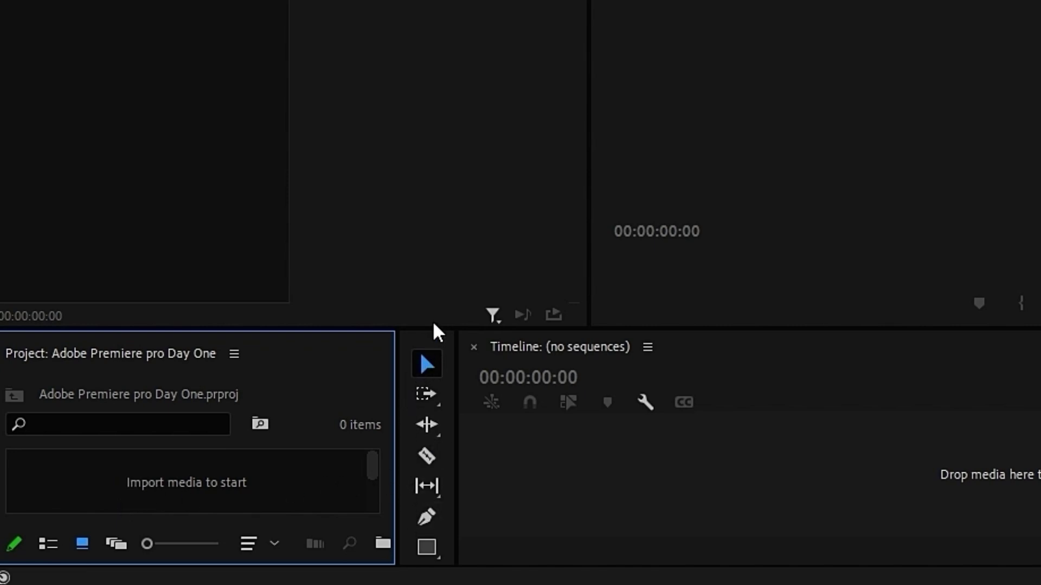
left_click_drag(432, 327, 441, 110)
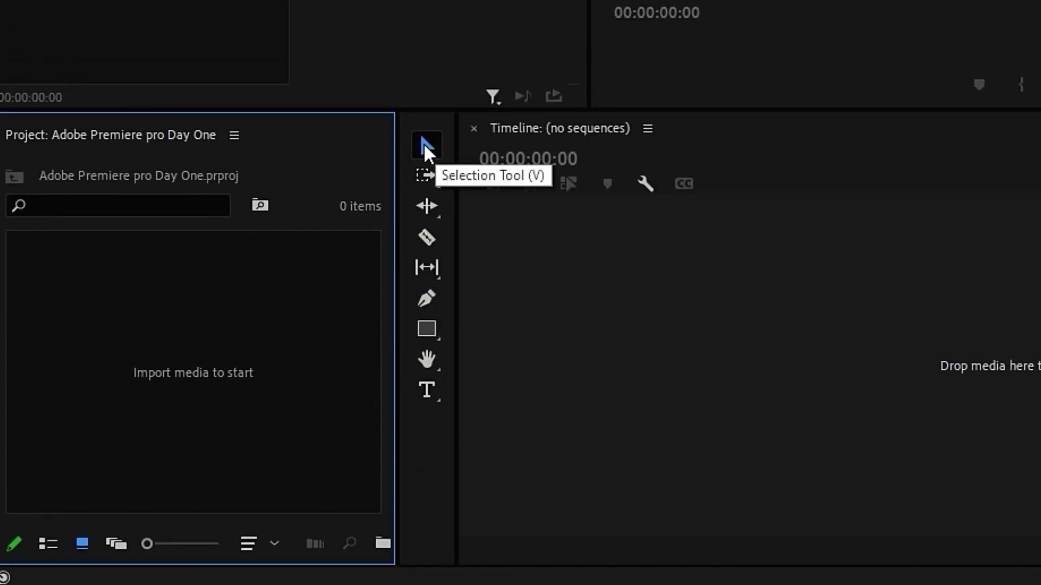
Step: Activate the Selection, Razor, Hand and Type tools one after another, leaving the Type tool active
left_click(425, 144)
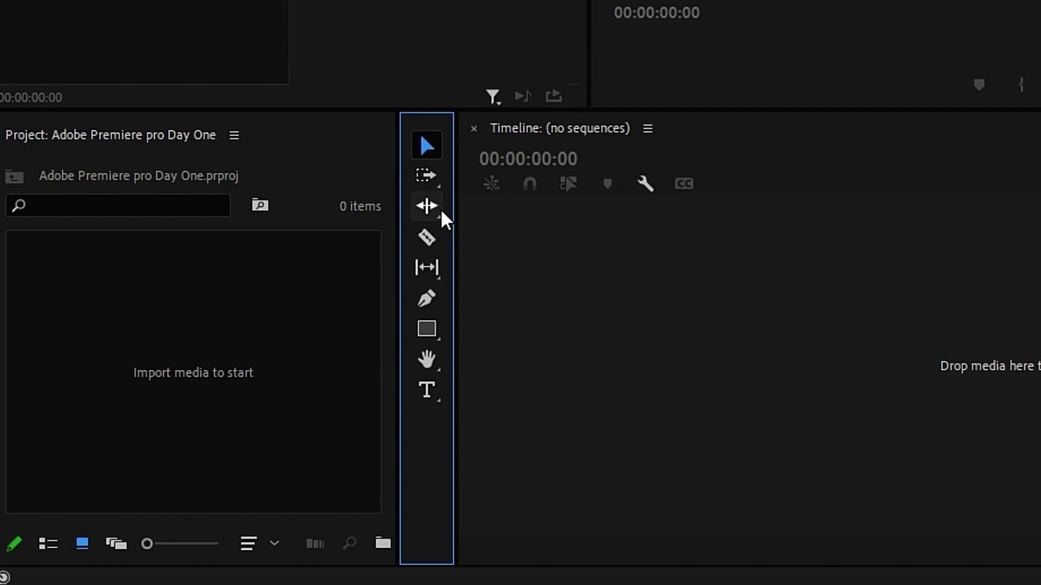
left_click(426, 238)
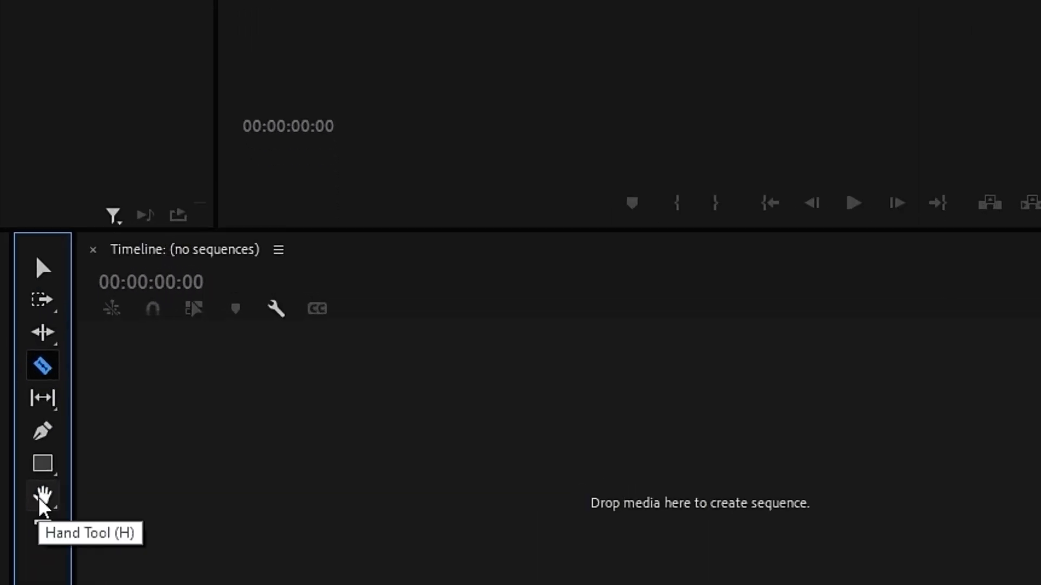
left_click(42, 496)
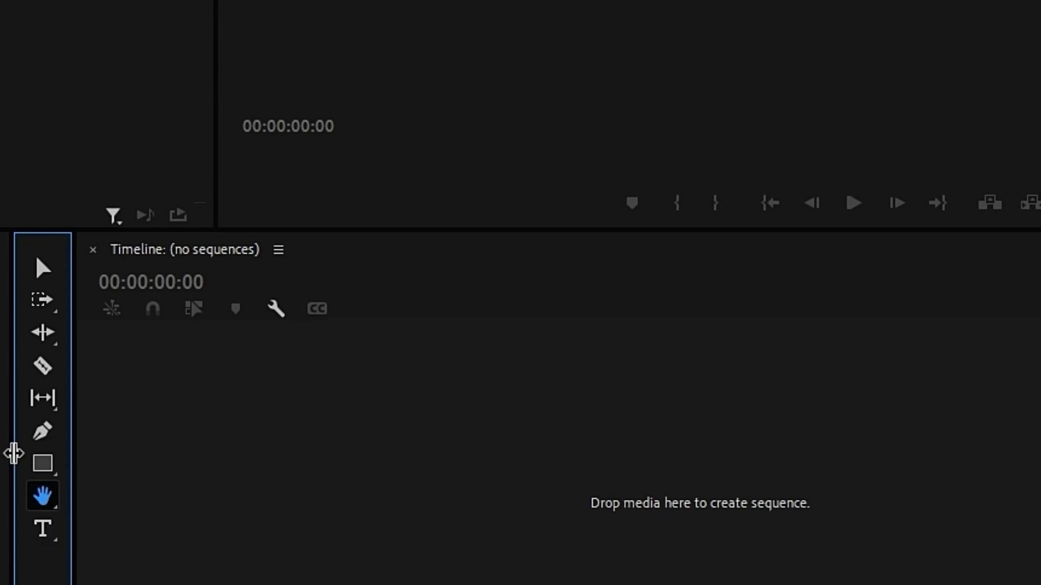
left_click(32, 527)
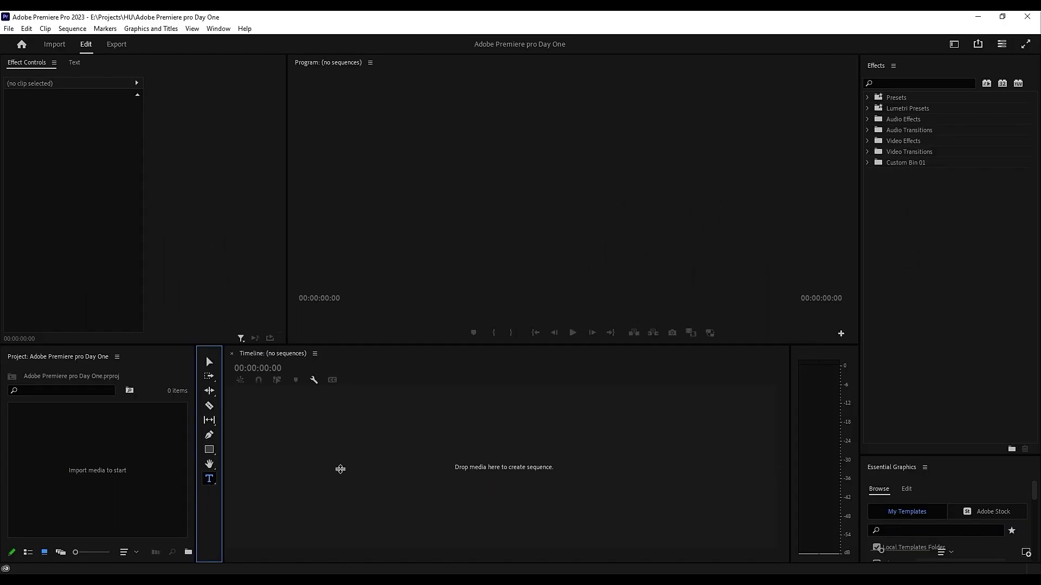
Step: Look over the empty Timeline and the Audio Effects, Audio Transitions and Video Effects folders in the Effects panel
left_click(336, 452)
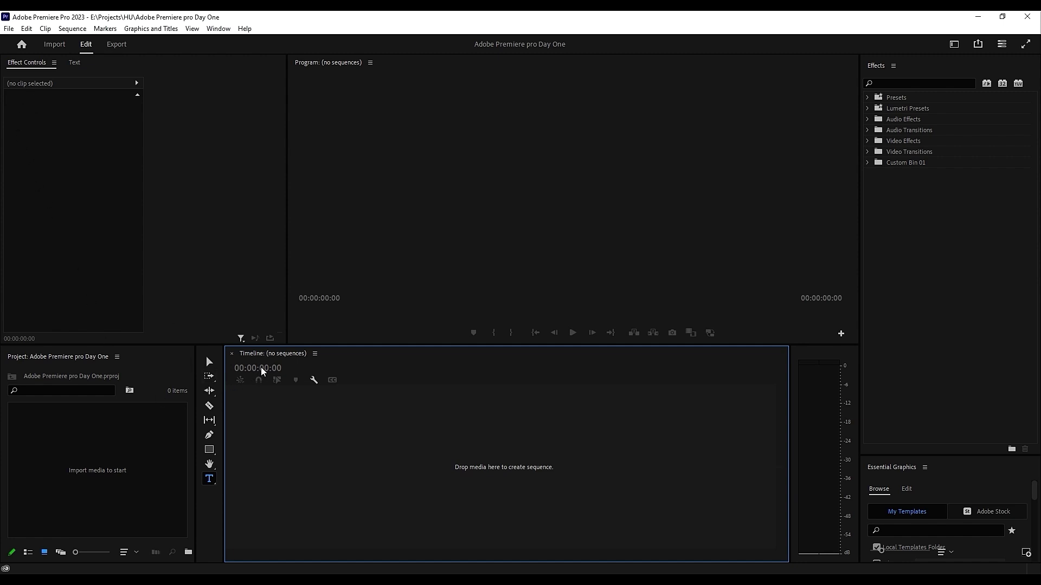
left_click(882, 69)
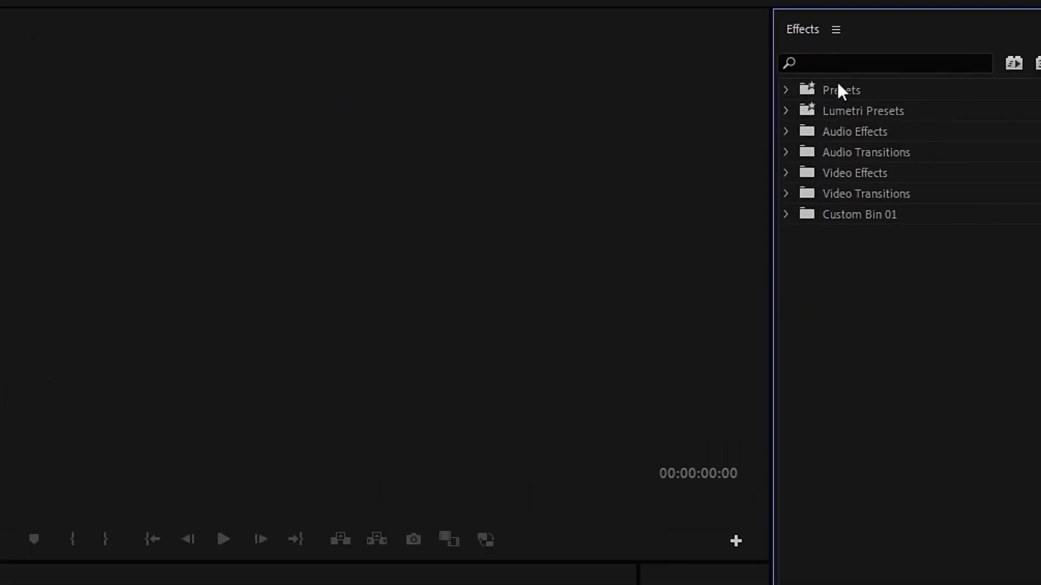
left_click(861, 133)
left_click(853, 150)
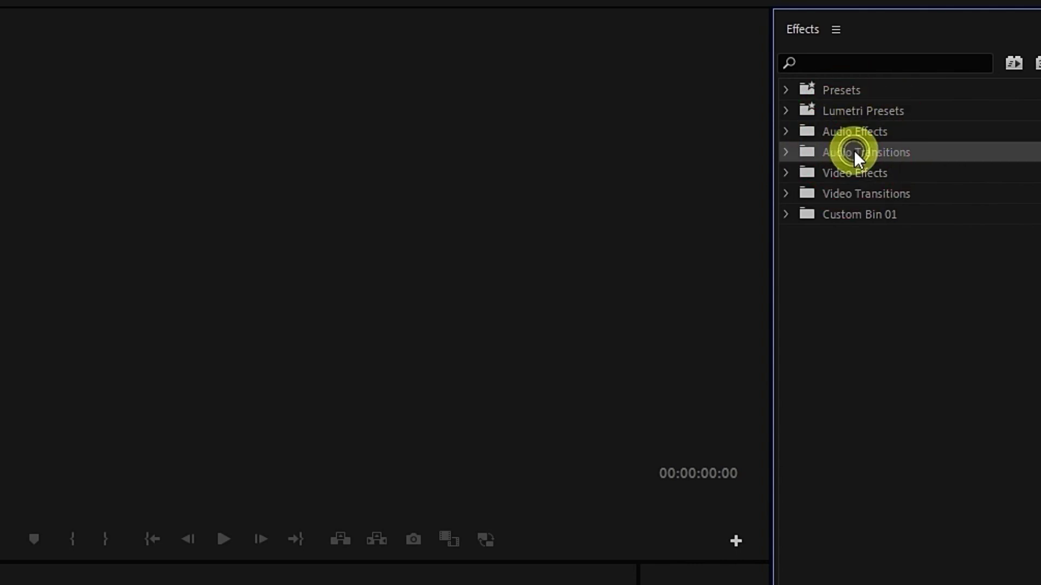
left_click(856, 173)
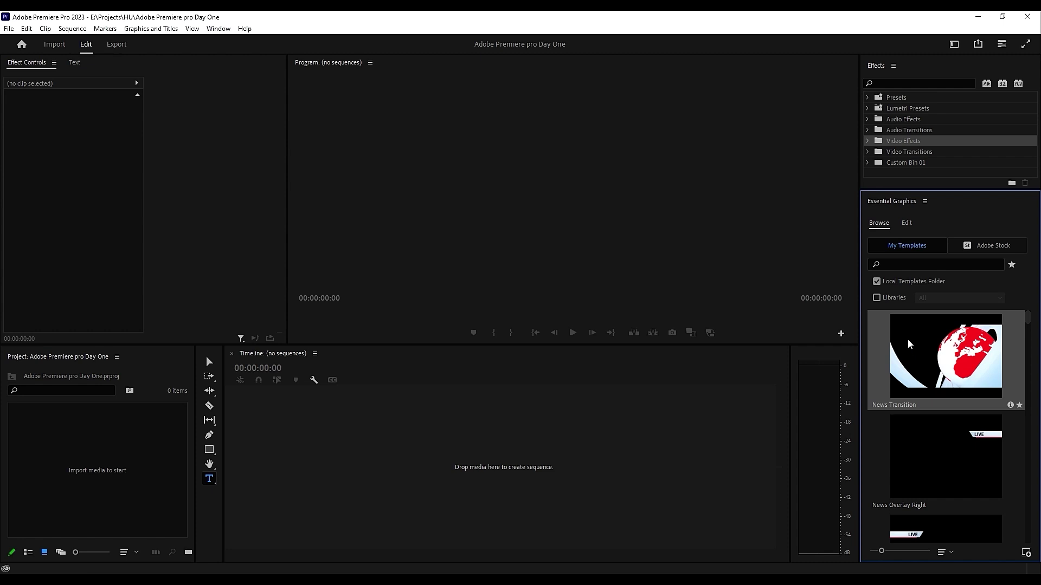
Step: Examine the Edit and Browse views of Essential Graphics and try to place the News Transition template on the empty timeline
left_click(920, 372)
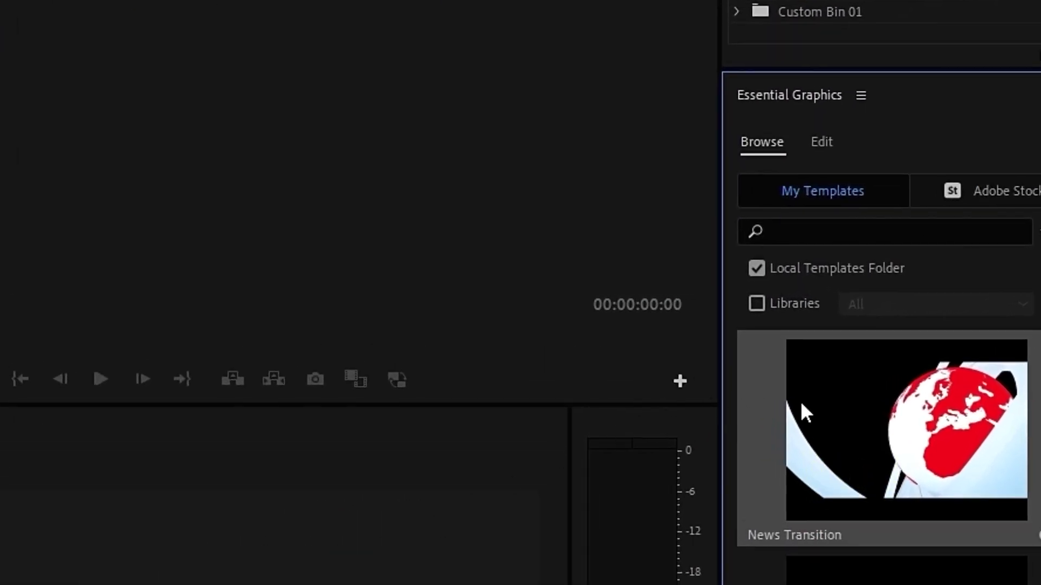
left_click(819, 142)
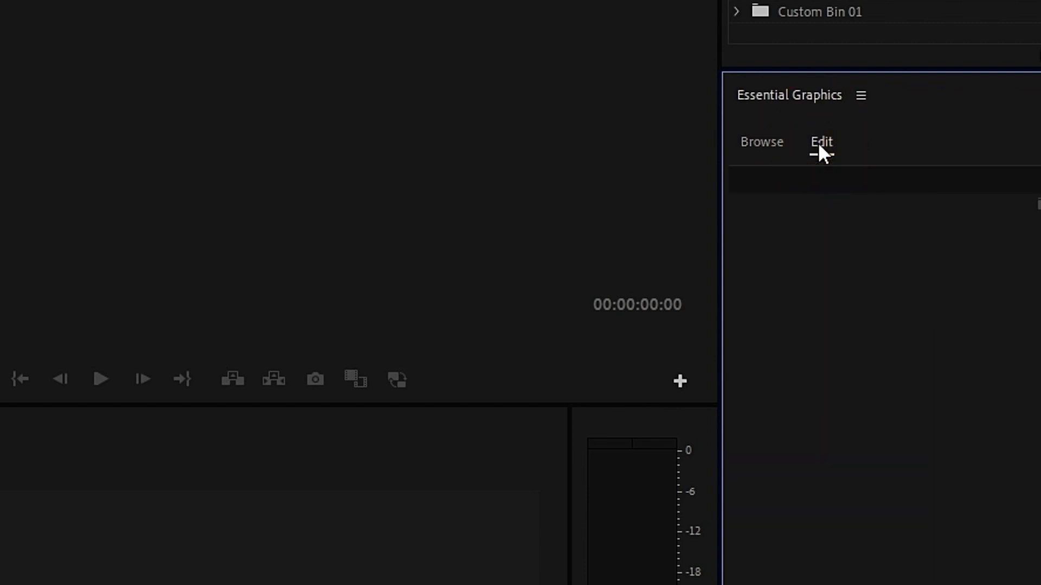
left_click(759, 146)
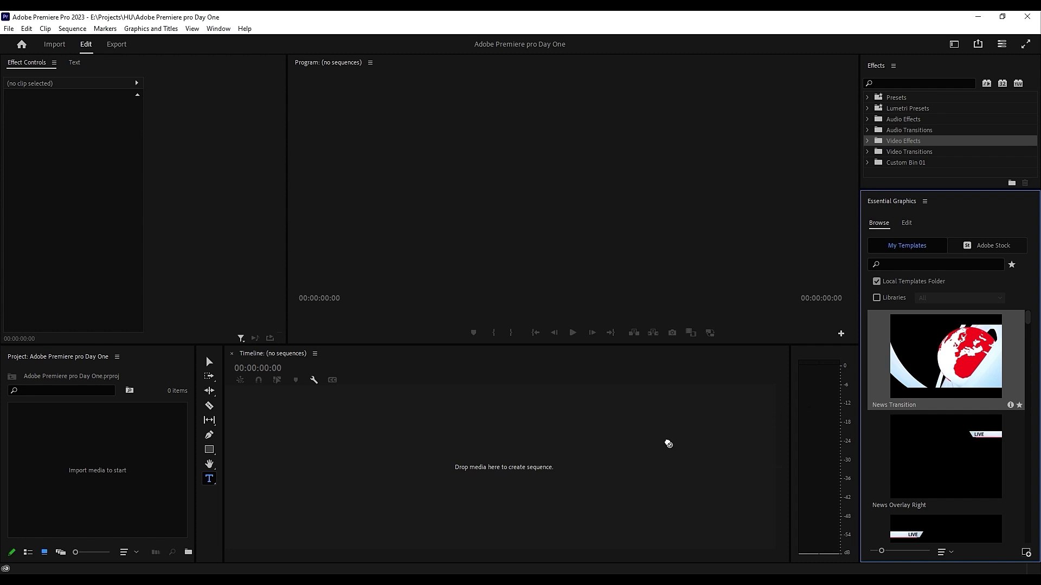
left_click(647, 452)
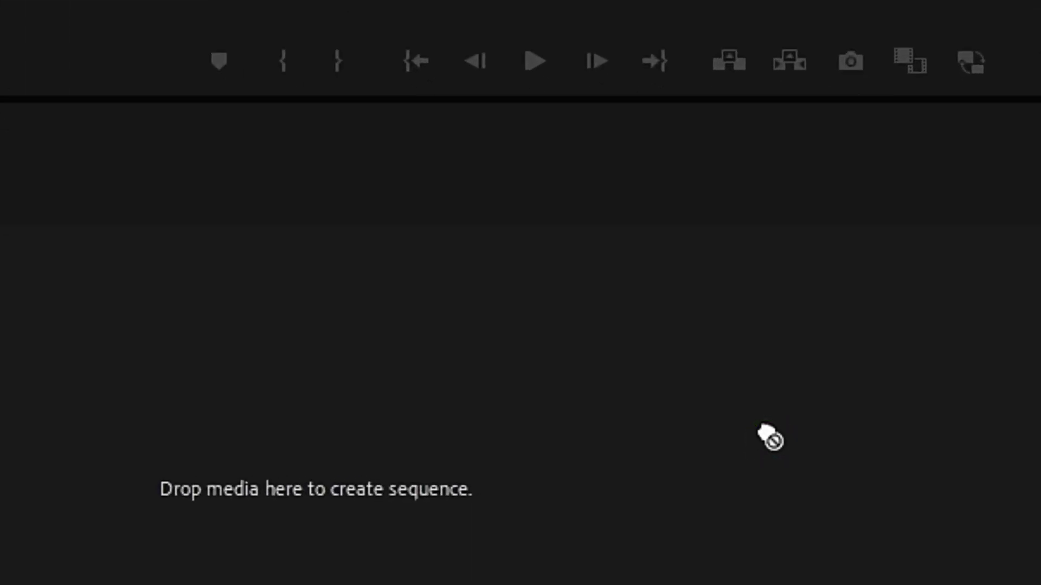
left_click_drag(423, 515, 426, 517)
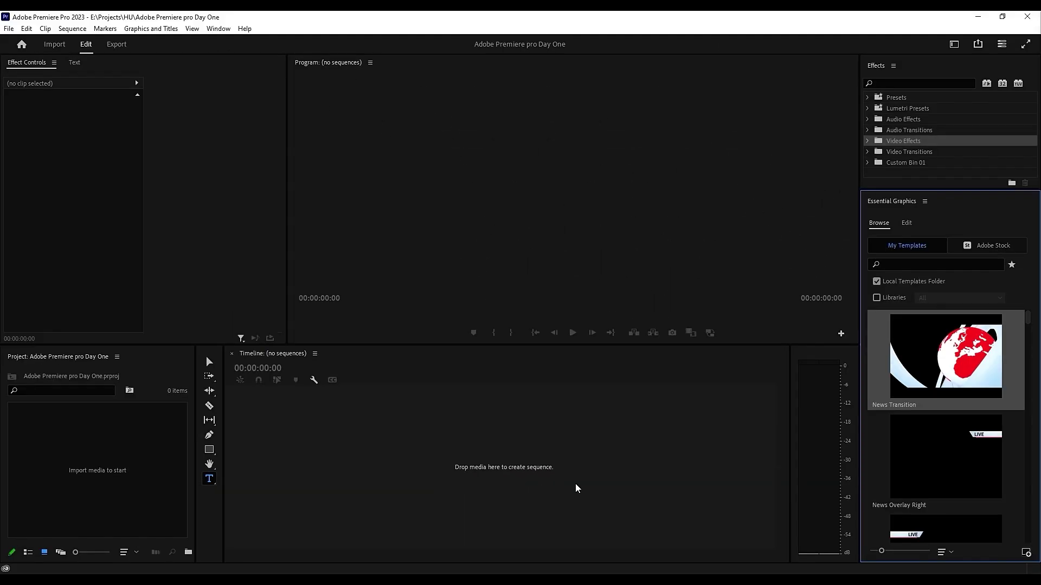
Step: Create a new sequence named Sequence 01 with the default preset
left_click(8, 30)
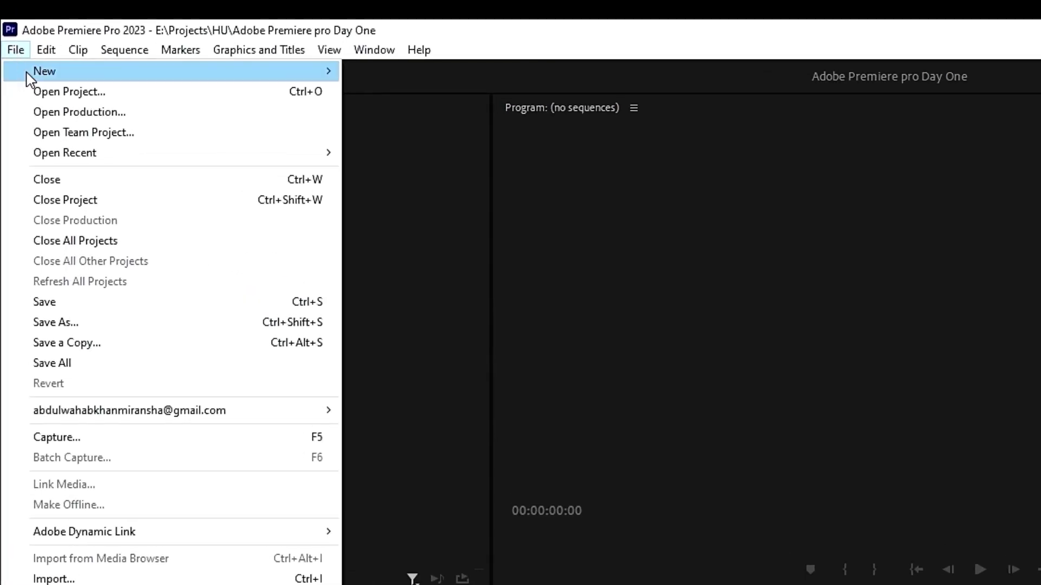
mouse_move(28, 74)
mouse_move(105, 53)
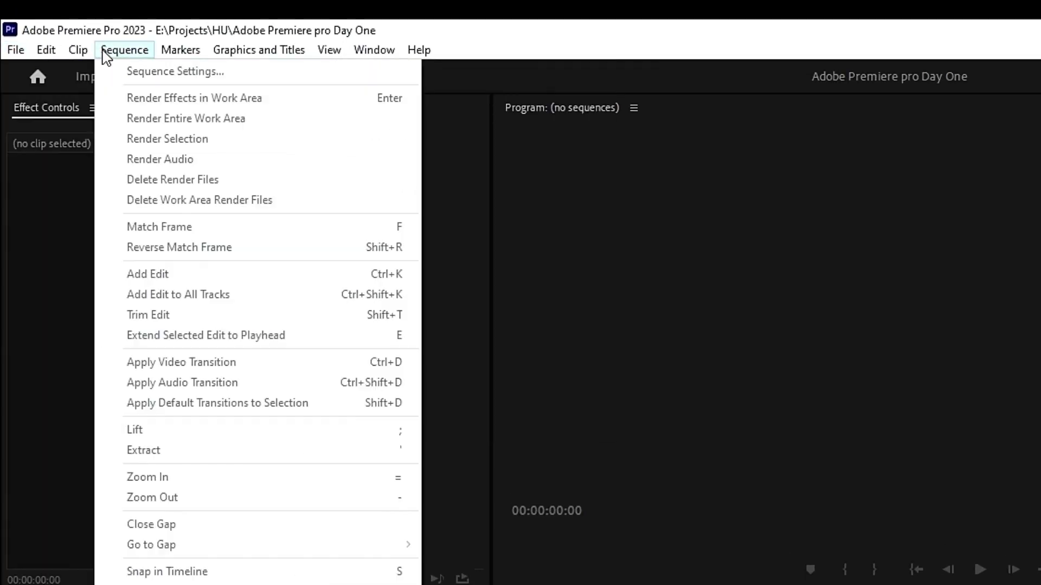
mouse_move(25, 55)
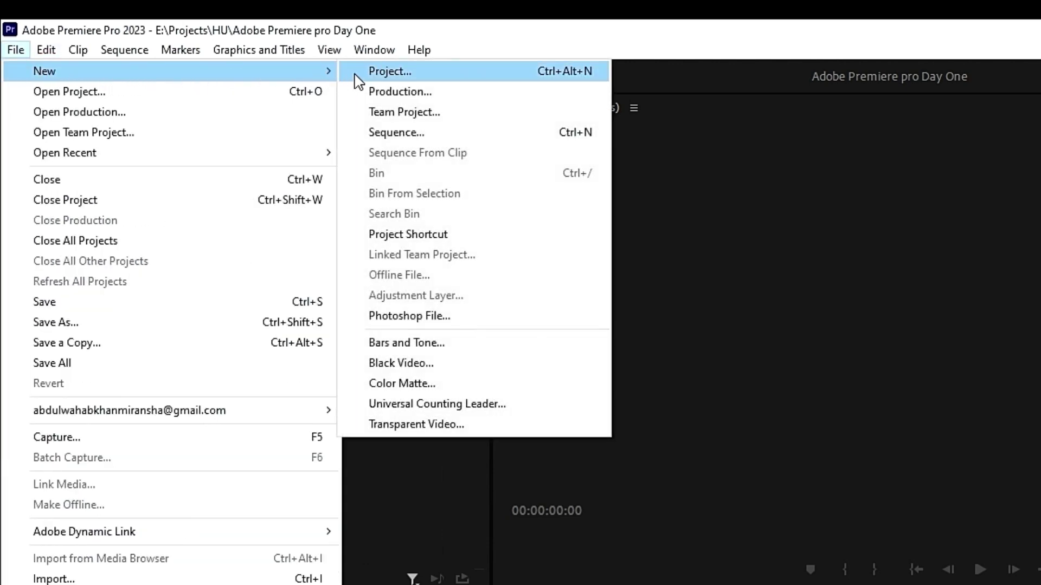
left_click(396, 136)
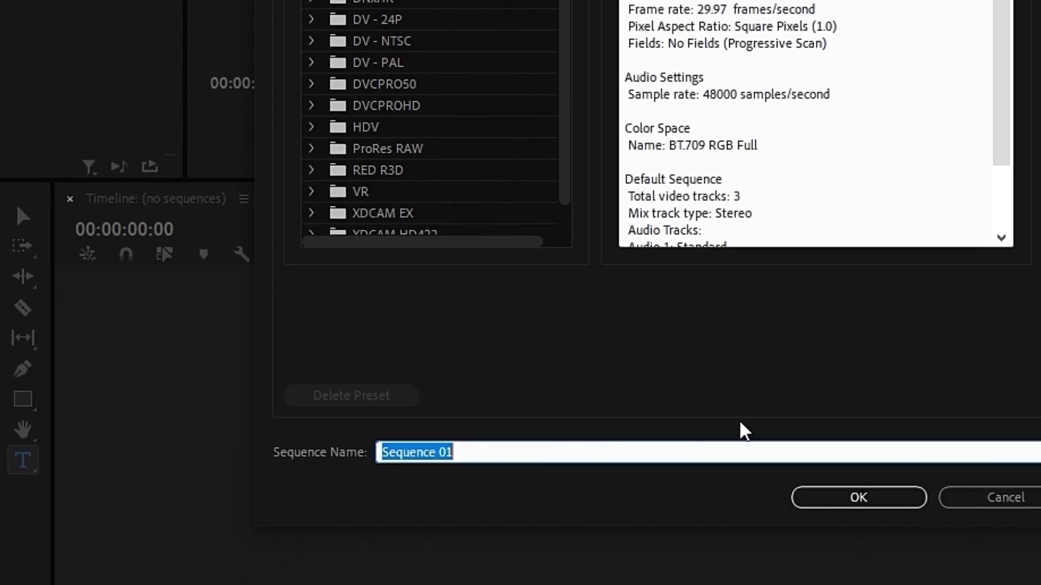
left_click(814, 500)
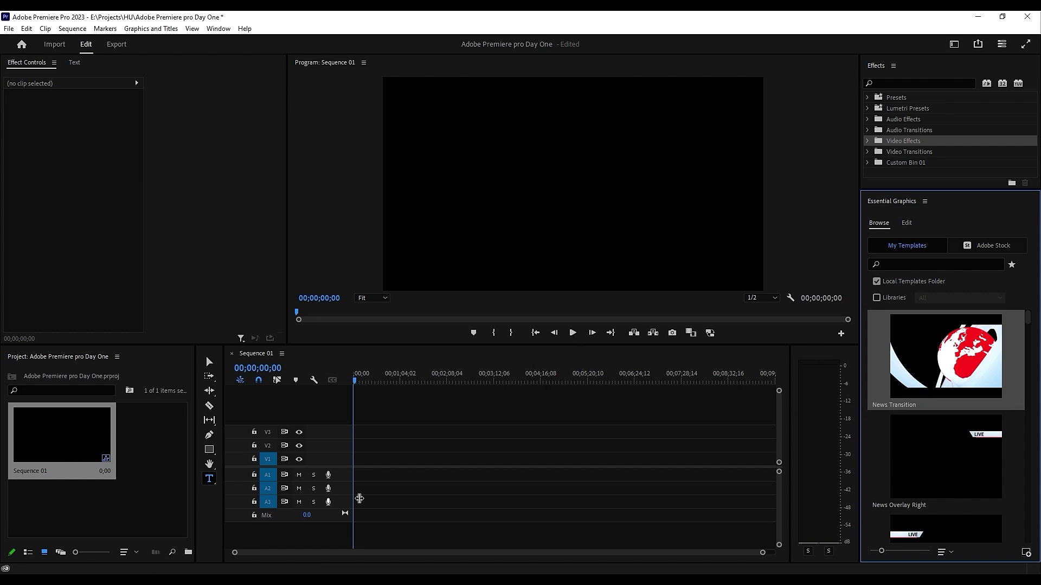
Step: Import the three crowd and fireworks audio files from the 23 Sep 2023\Music folder into the project
double_click(147, 489)
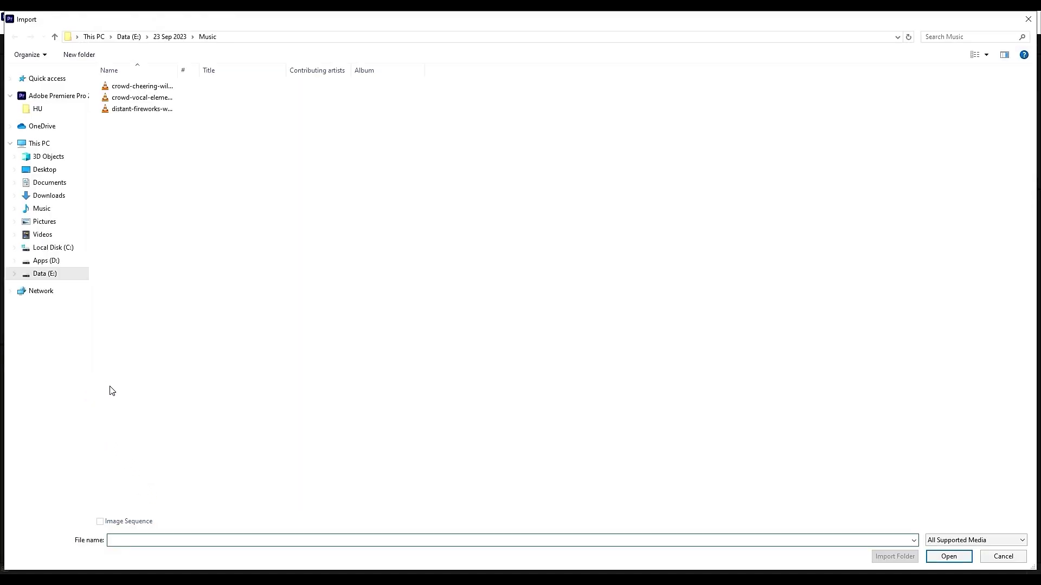
left_click_drag(156, 151, 125, 69)
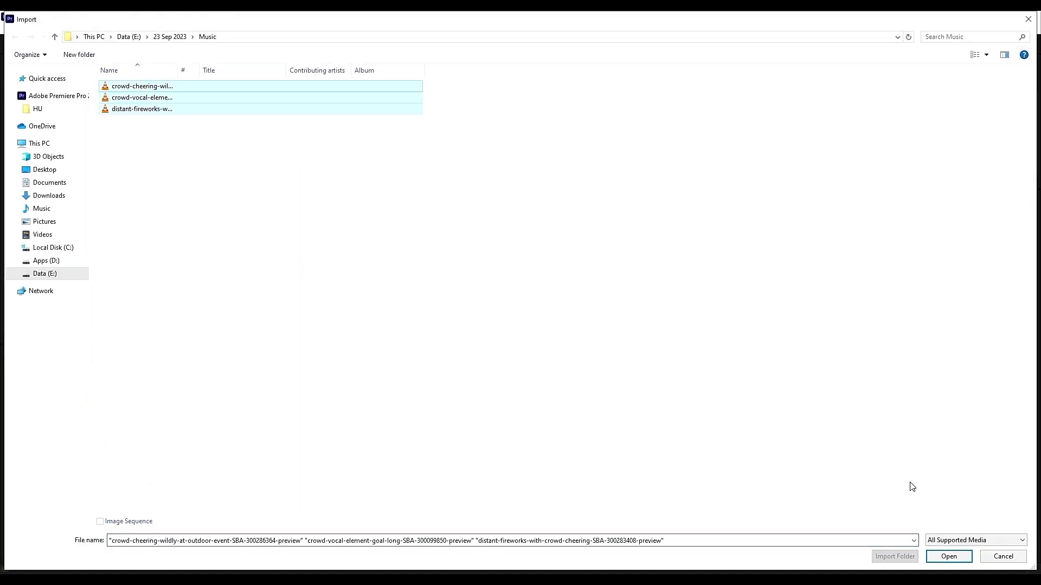
left_click(946, 558)
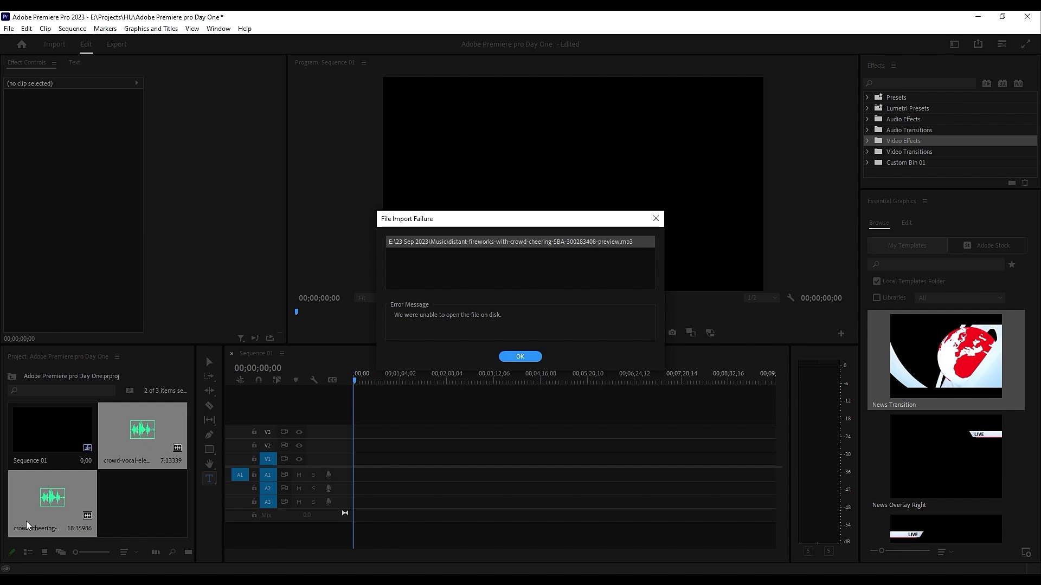
left_click(520, 356)
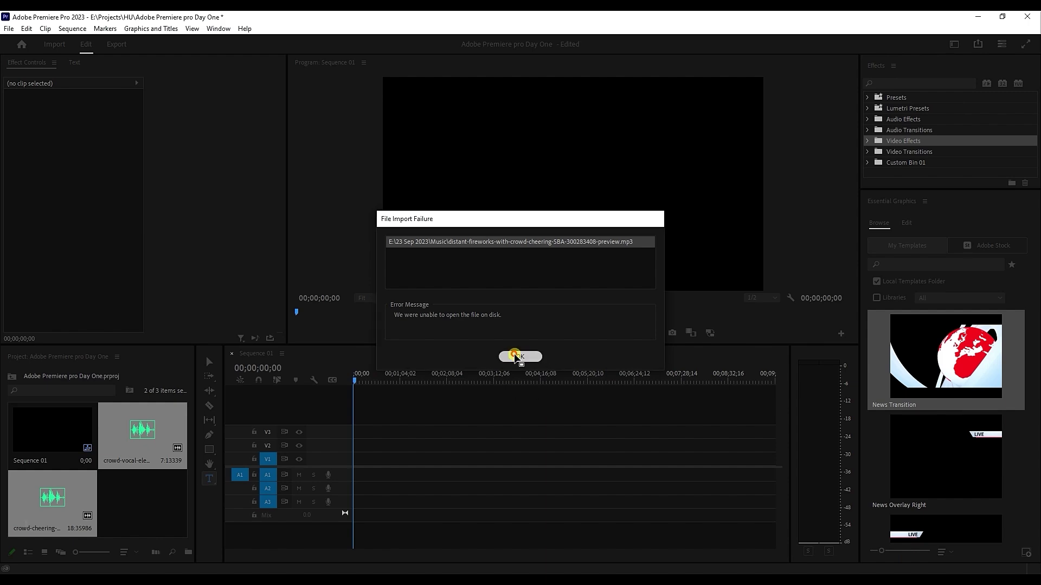
Step: Import the images 4031 [Converted], 4031b, 4031c, Beauty from within, Flyer (2)-1 and Flyer (2)-2 from the clinic folder under E:\Projects
double_click(113, 508)
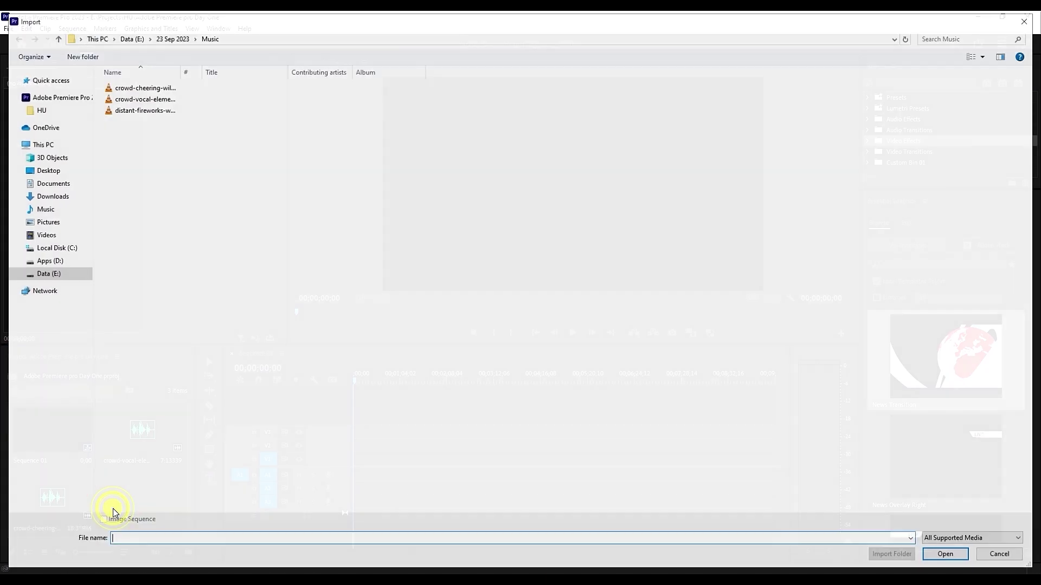
left_click(56, 38)
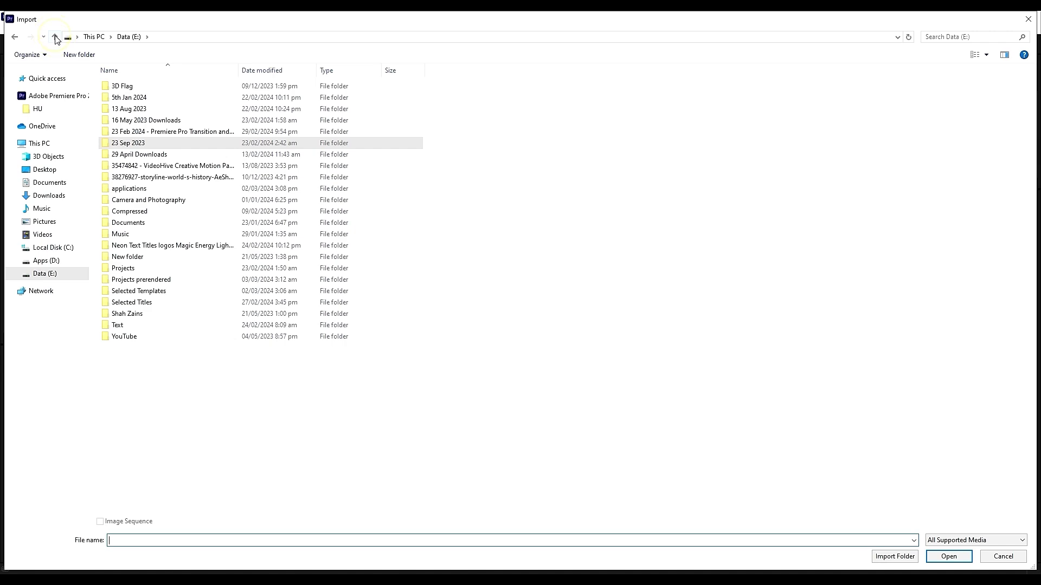
double_click(133, 268)
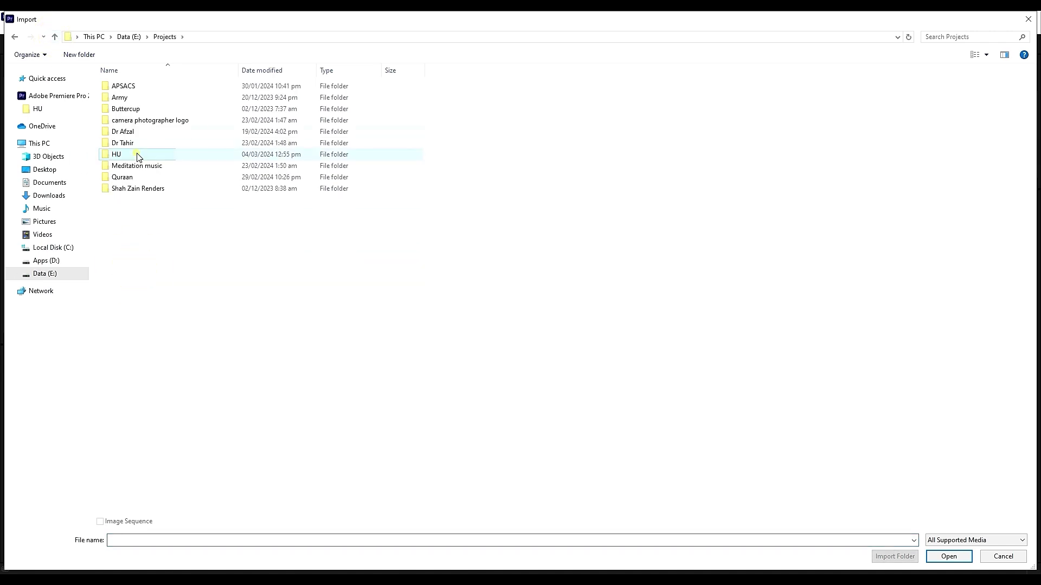
double_click(116, 153)
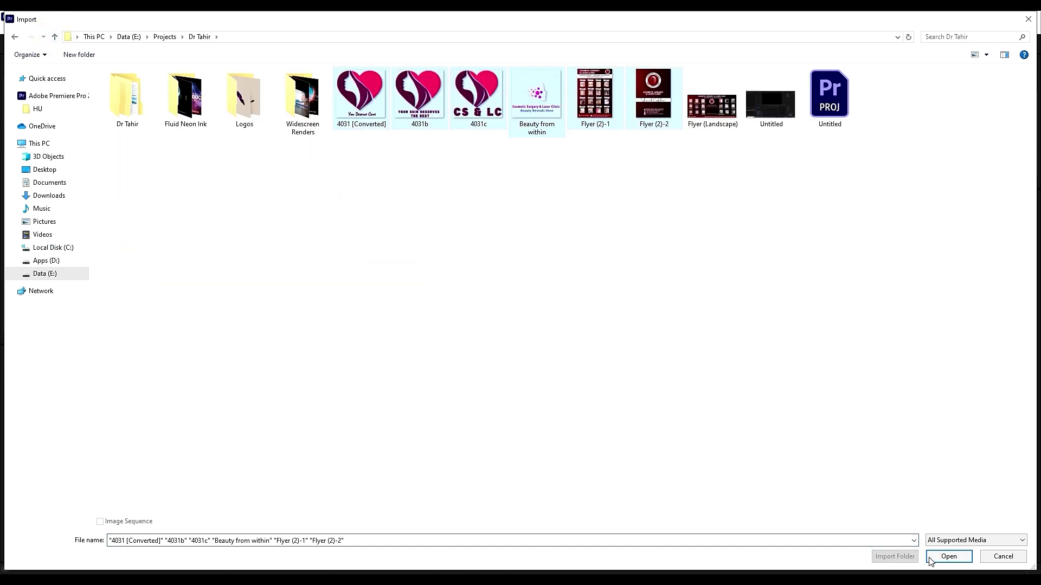
left_click(929, 557)
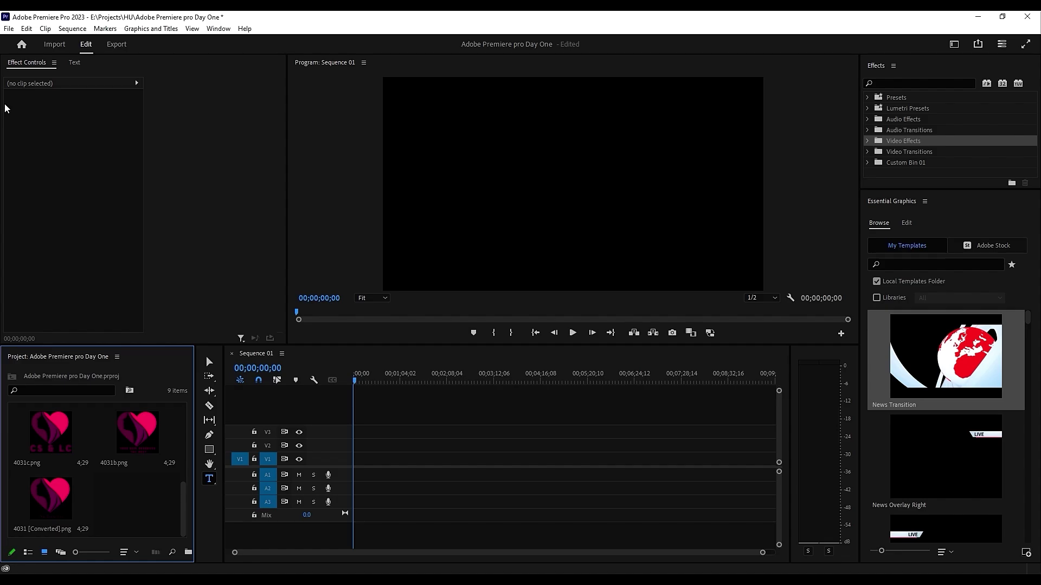
Step: Import the videos Final One, Final Two and Fluid Neon Ink And Particles Pack from the Widescreen Renders folder
double_click(107, 490)
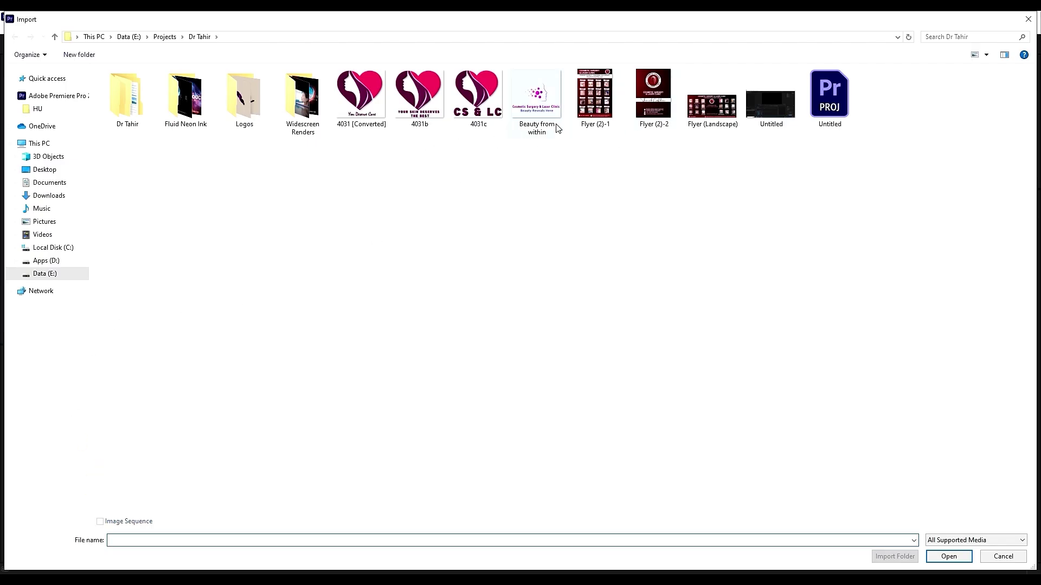
left_click(307, 114)
double_click(307, 114)
left_click(269, 136)
left_click(120, 115, "shift")
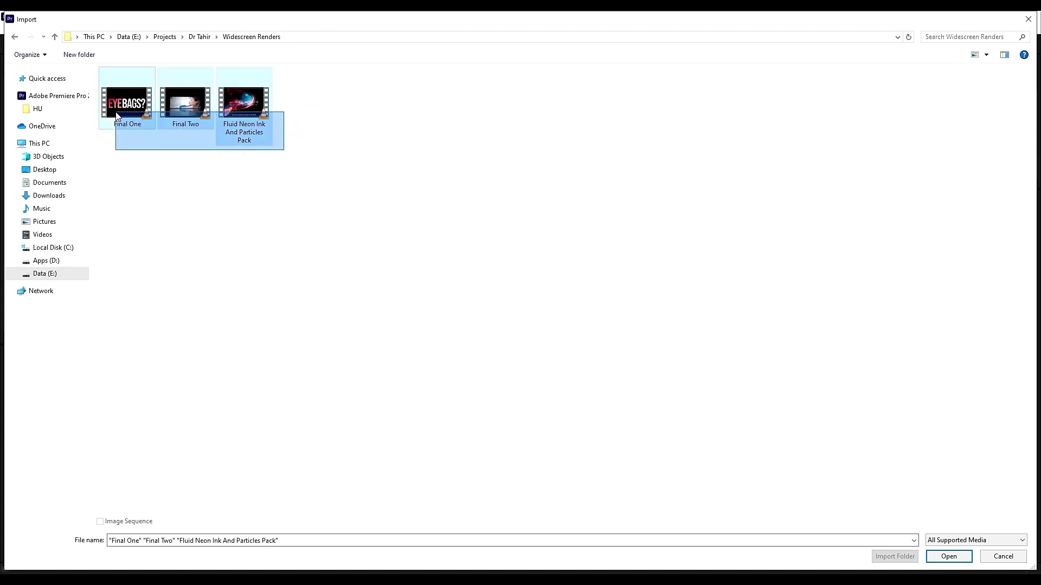
left_click(950, 557)
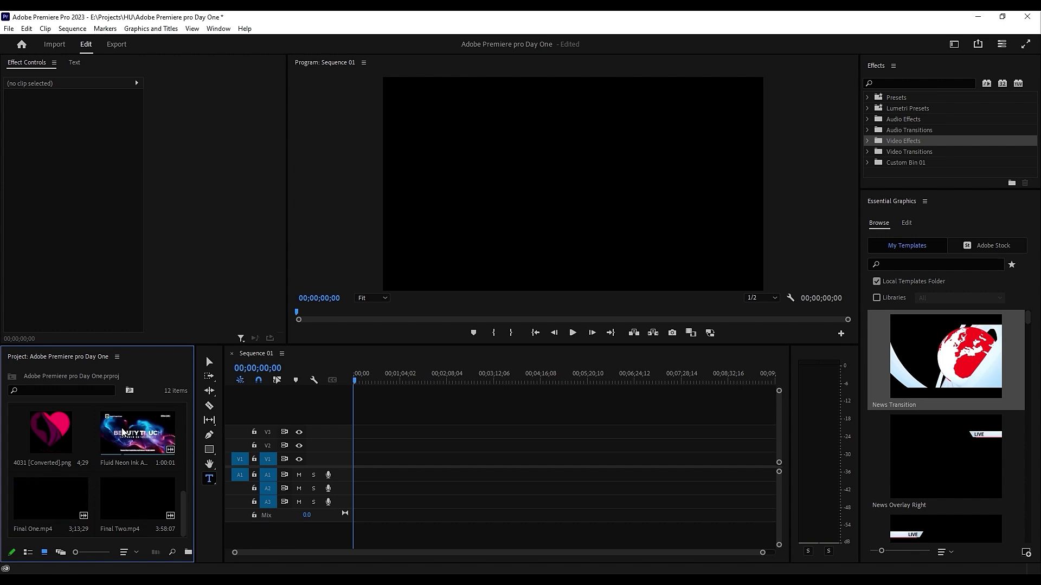
Step: Place the Fluid Neon Ink And Particles Pack clip on tracks V1 and A1 at the start of Sequence 01
left_click(117, 454)
mouse_move(129, 442)
left_mouse_down()
mouse_move(371, 479)
mouse_move(358, 477)
left_mouse_up()
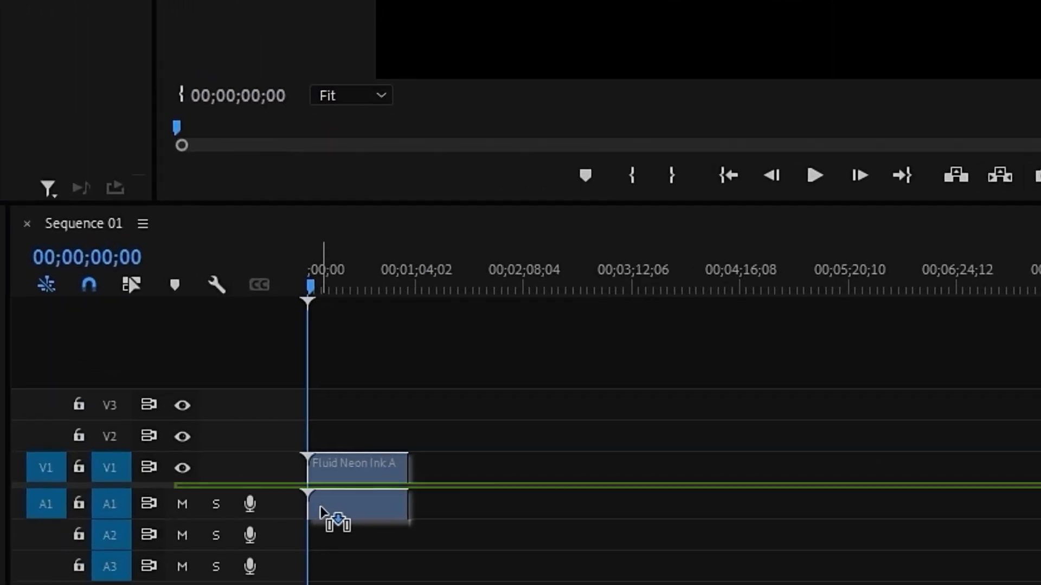
left_click_drag(320, 511, 317, 512)
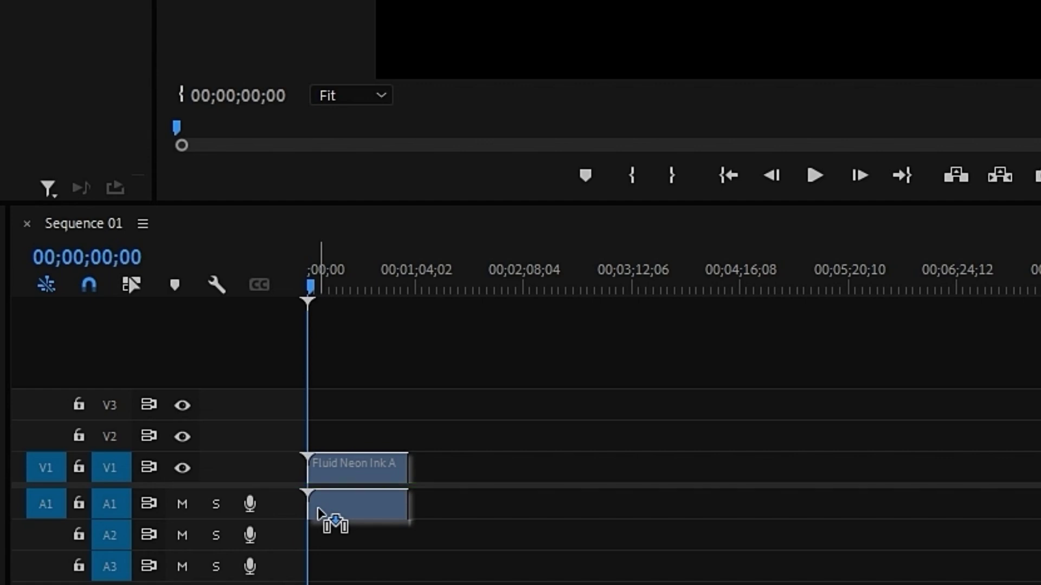
left_click_drag(318, 512, 318, 511)
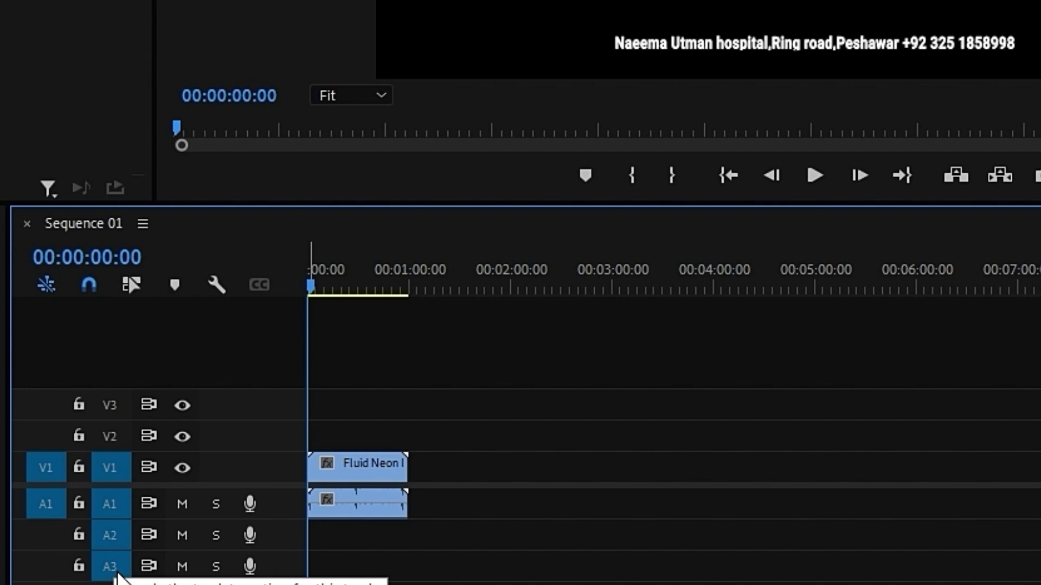
mouse_move(367, 516)
left_mouse_down()
mouse_move(493, 473)
mouse_move(491, 395)
mouse_move(474, 362)
mouse_move(458, 376)
mouse_move(457, 367)
mouse_move(374, 506)
left_mouse_up()
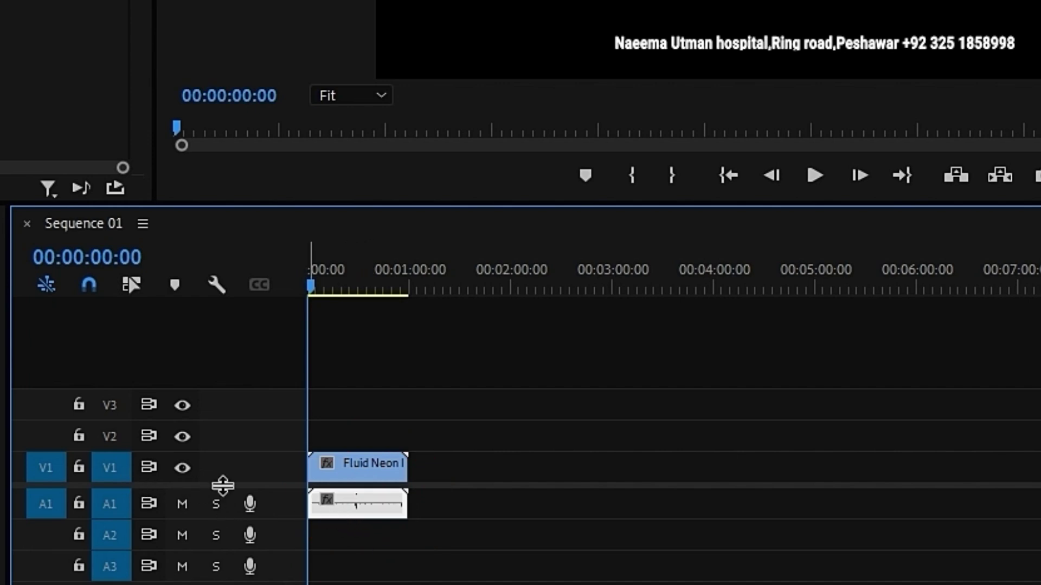
left_click(460, 482)
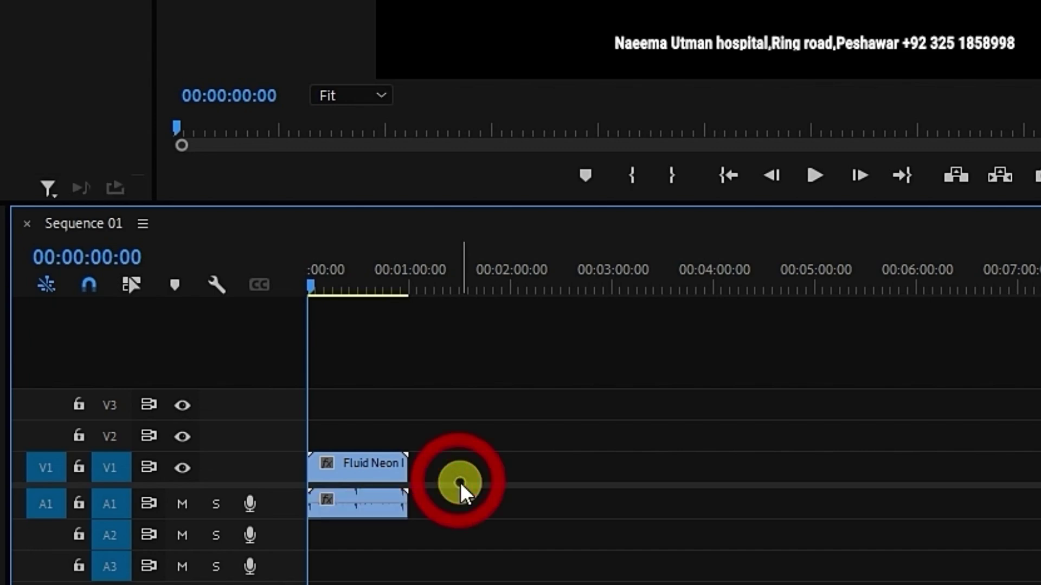
Step: Toggle V1 track targeting off and back on, and enable targeting for tracks V2 and V3
left_click(114, 462)
left_click(111, 436)
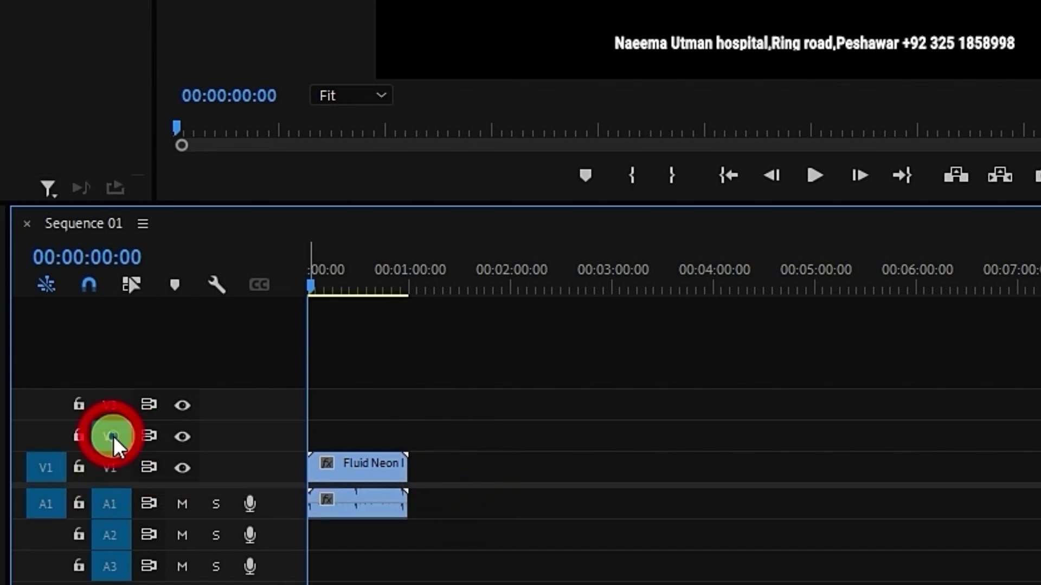
left_click(109, 404)
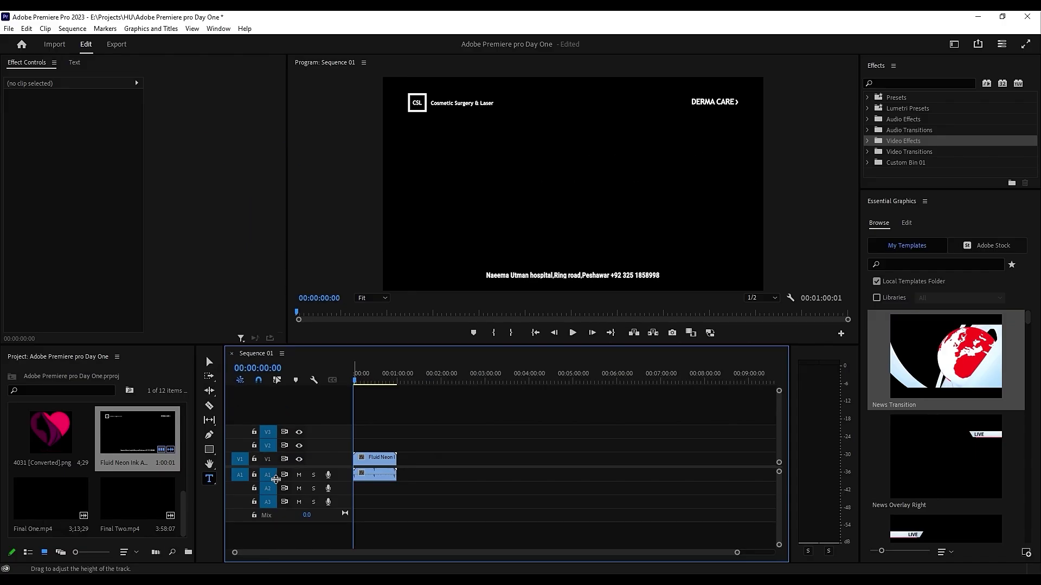
left_click(270, 459)
Step: Try placing Final Two.mp4 on tracks V2 and A2 at the sequence start, and undo the placement
left_click(151, 503)
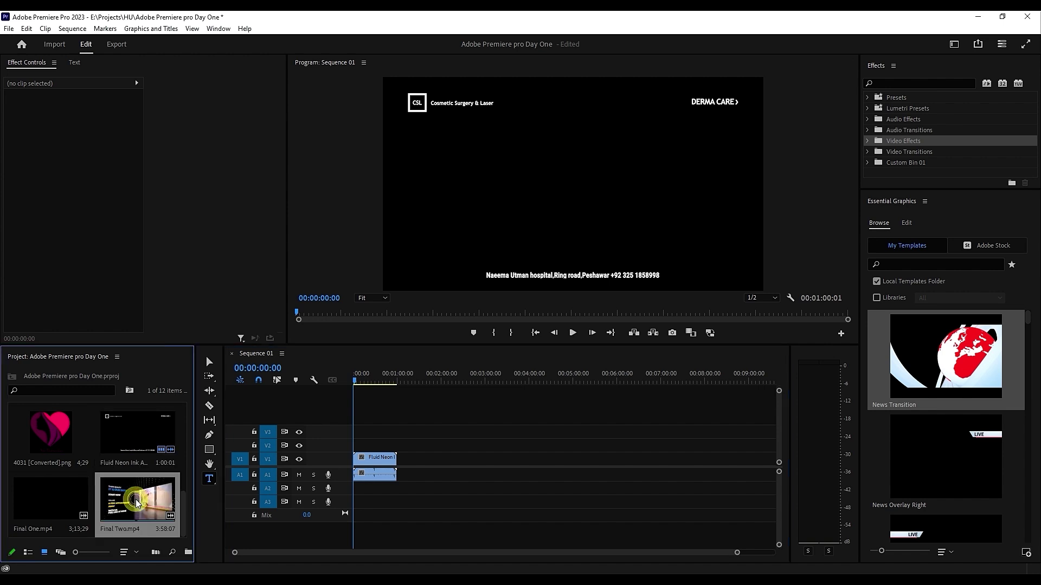
left_click_drag(156, 504, 358, 491)
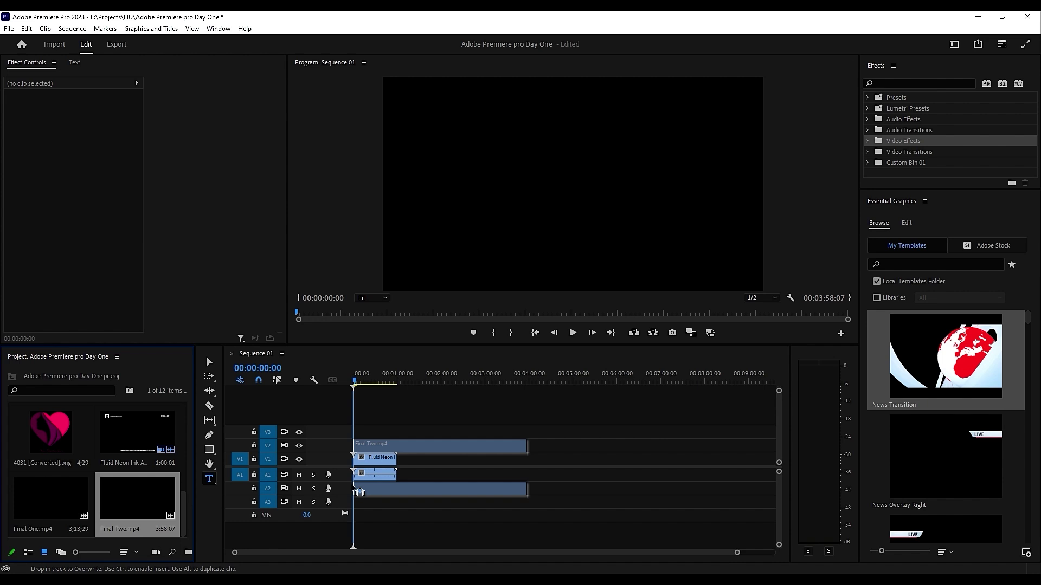
left_click_drag(359, 491, 359, 491)
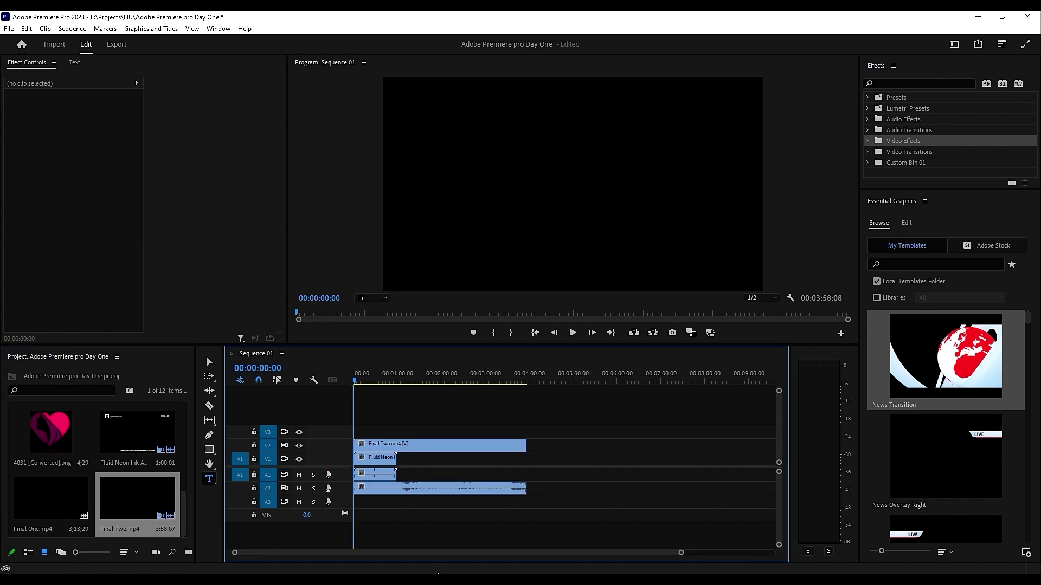
key("ctrl+z")
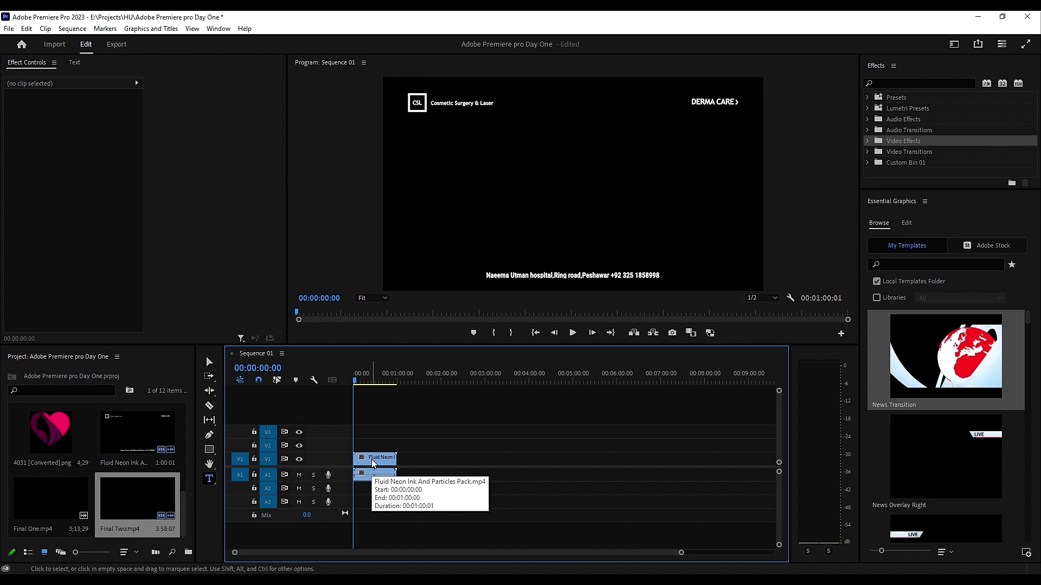
Step: Cut the Fluid Neon Ink video clip on V1 at about 17 and 32 seconds with the Razor tool
left_click(372, 460)
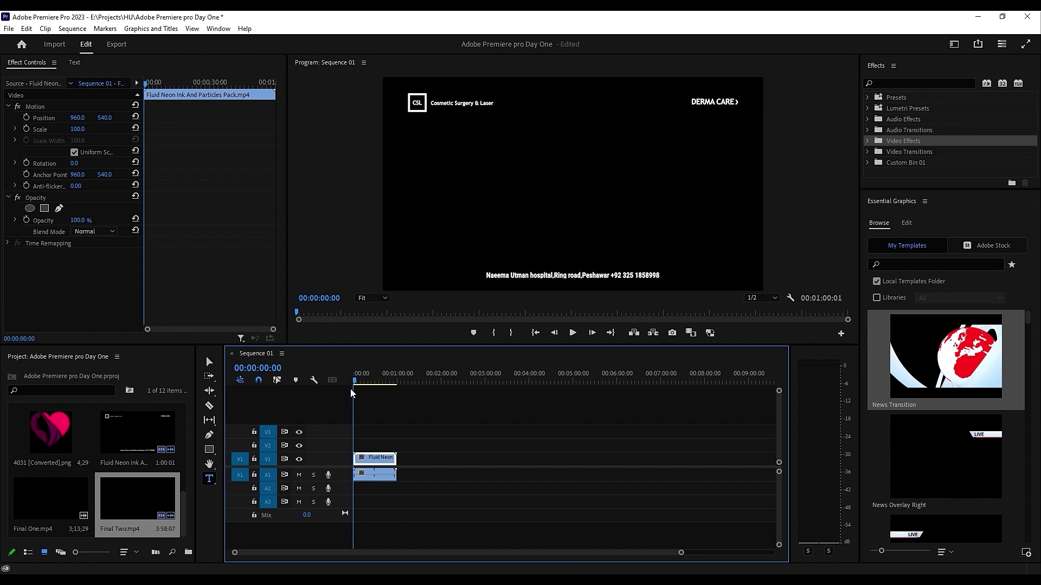
left_click_drag(356, 381, 339, 409)
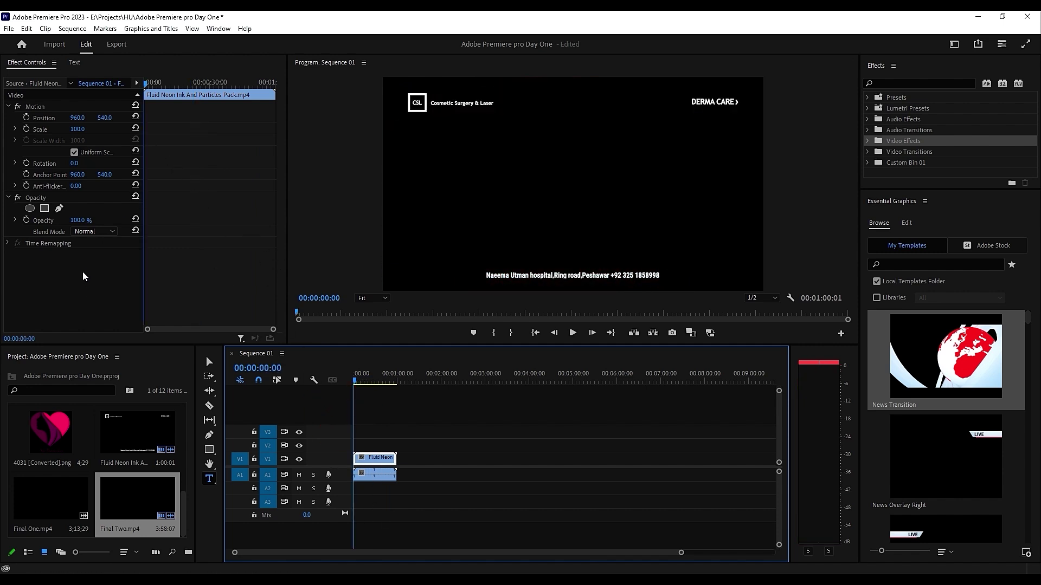
left_click(208, 406)
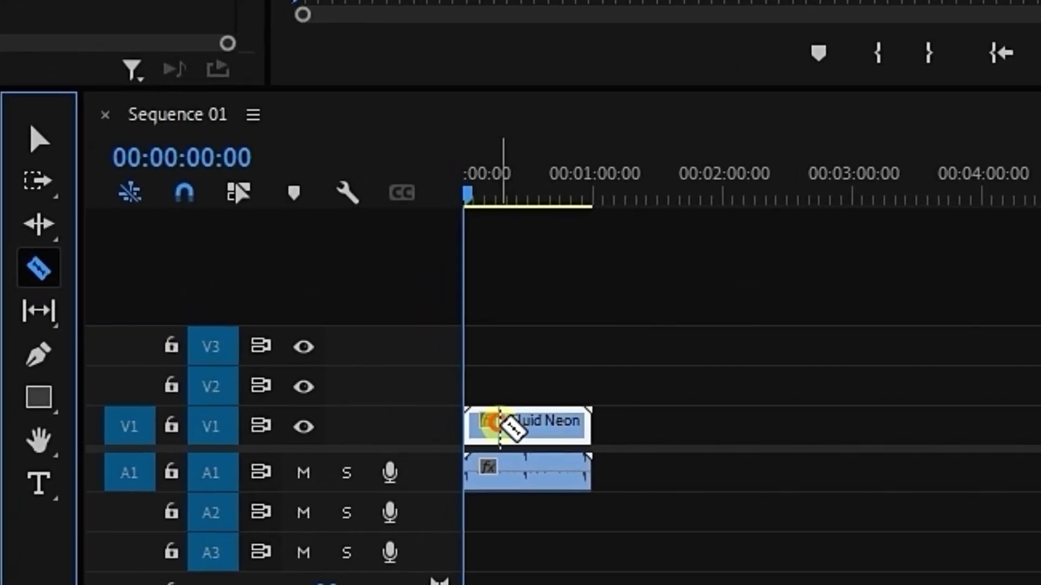
left_click(500, 427)
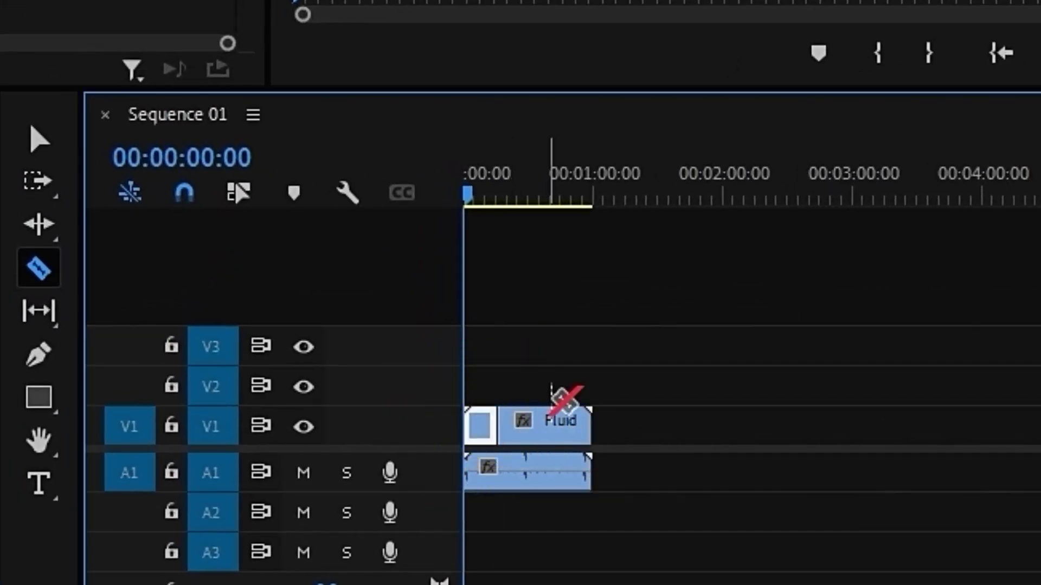
left_click(534, 431)
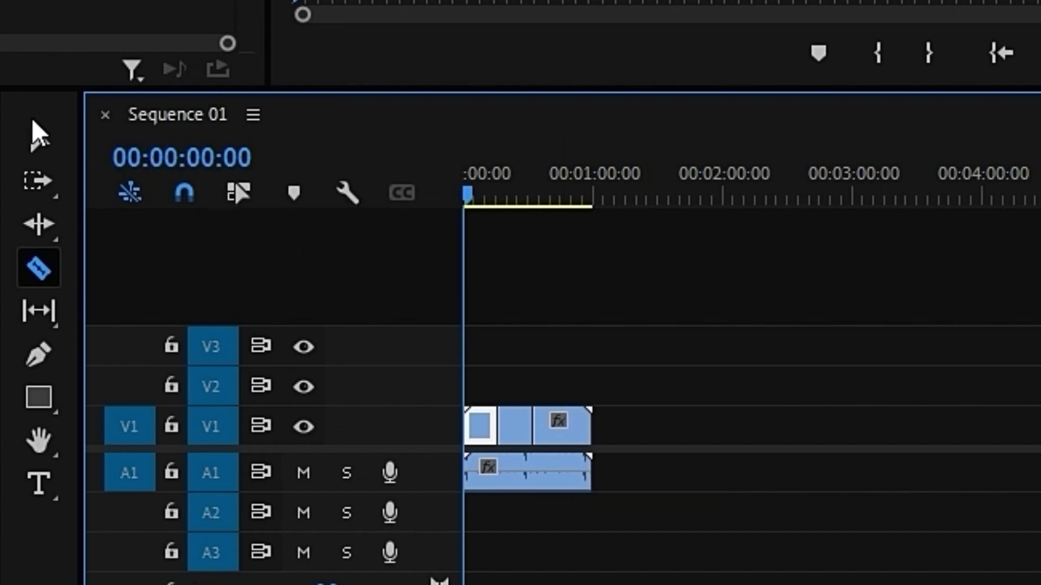
Step: Delete the middle piece of the cut video clip on V1 and leave the gap open
left_click(34, 146)
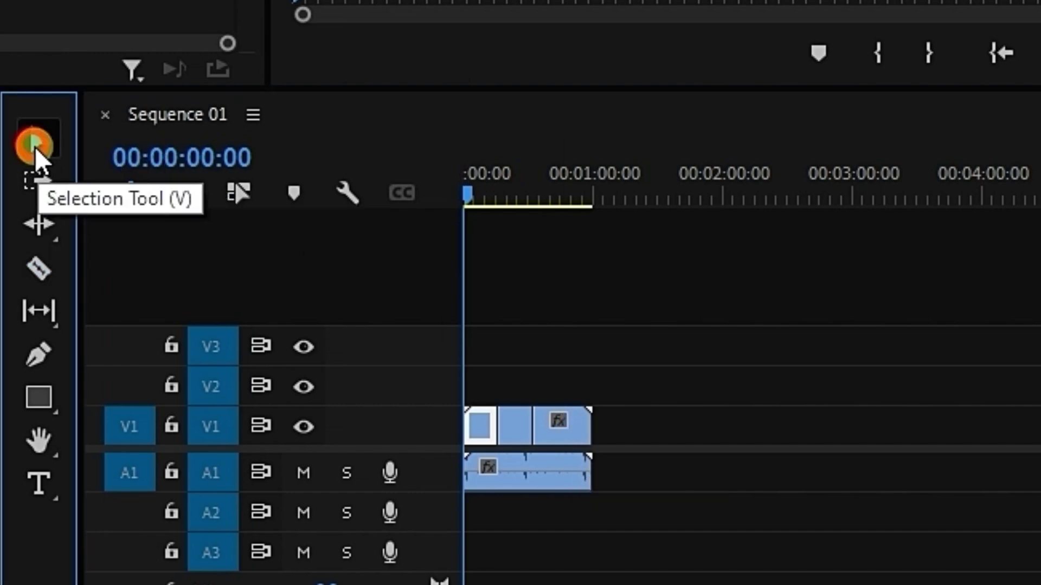
left_click(516, 431)
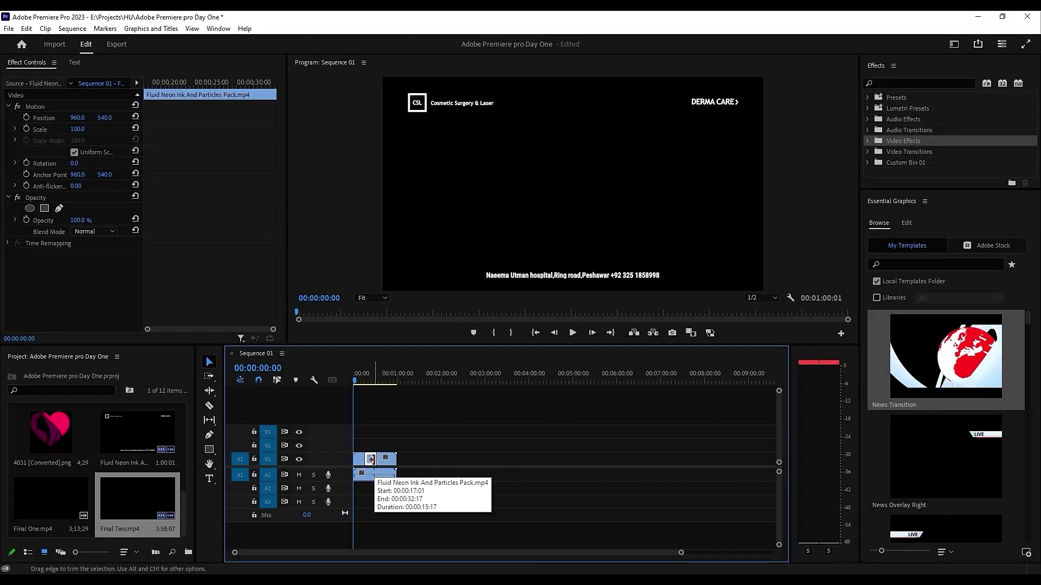
key("Delete")
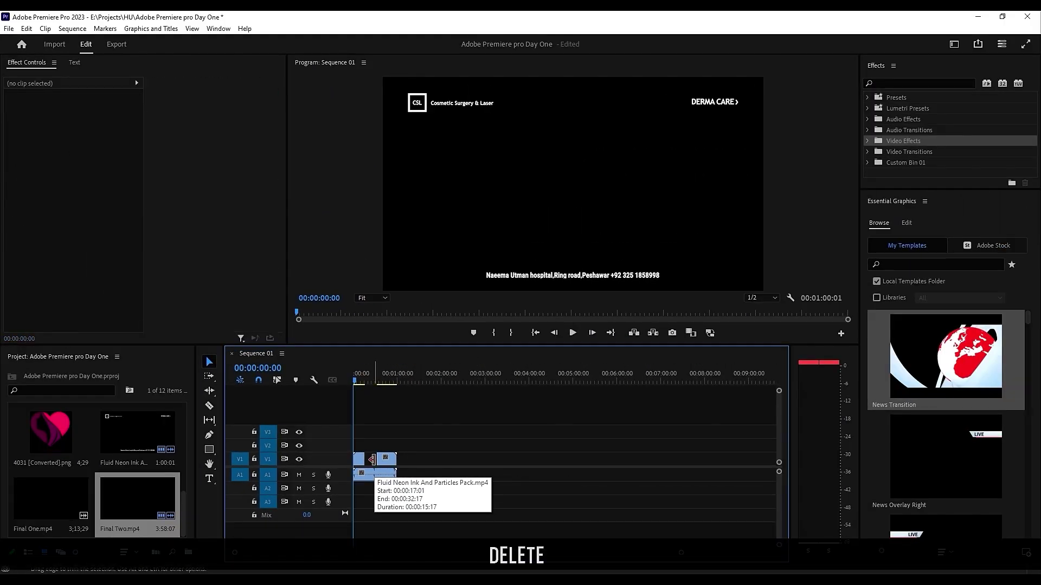
left_click(431, 467)
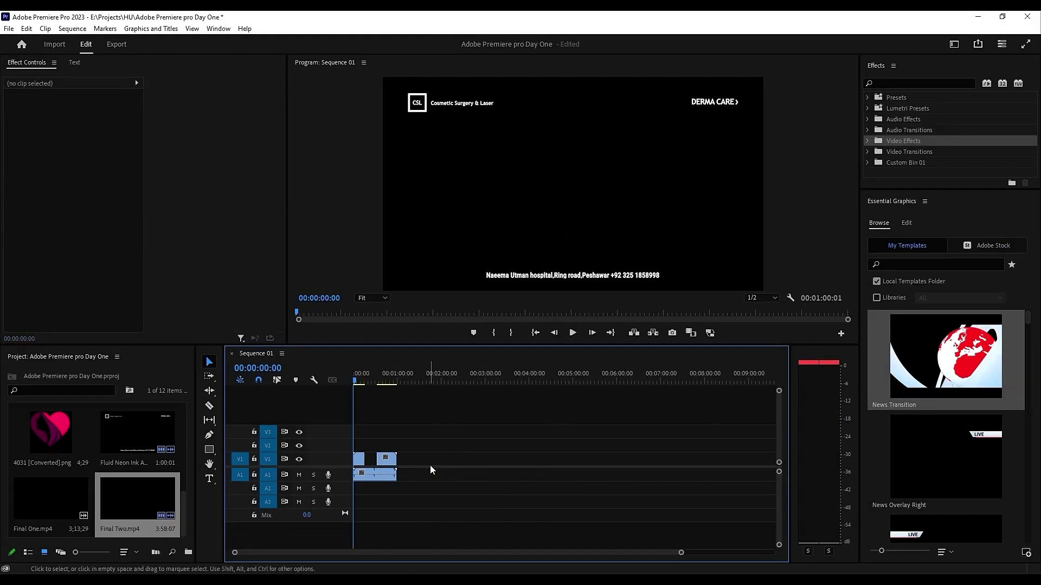
Step: Undo the deletion and both Razor cuts on the V1 clip
key("ctrl+z")
key("ctrl+z")
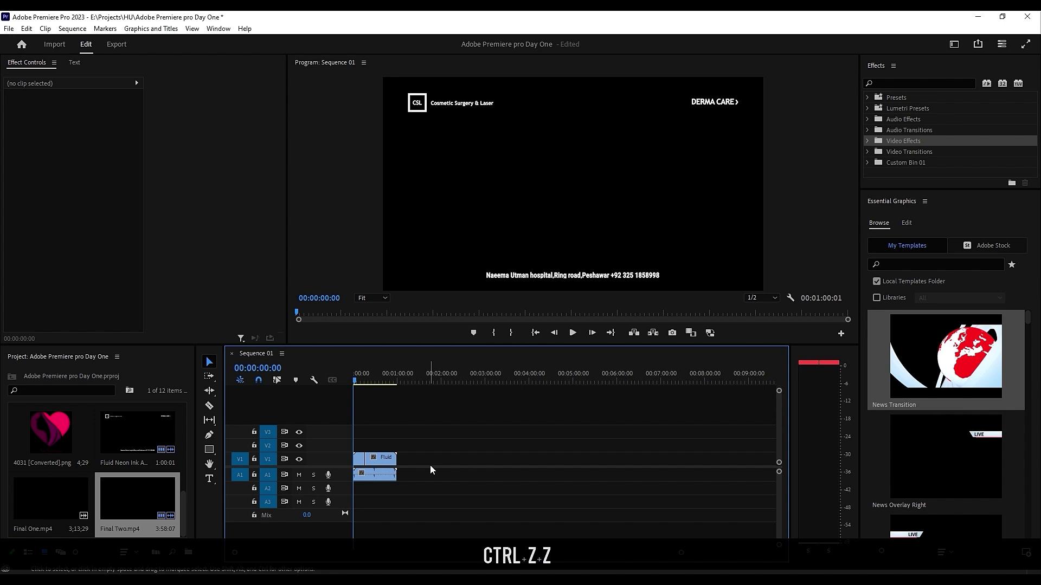
key("ctrl+z")
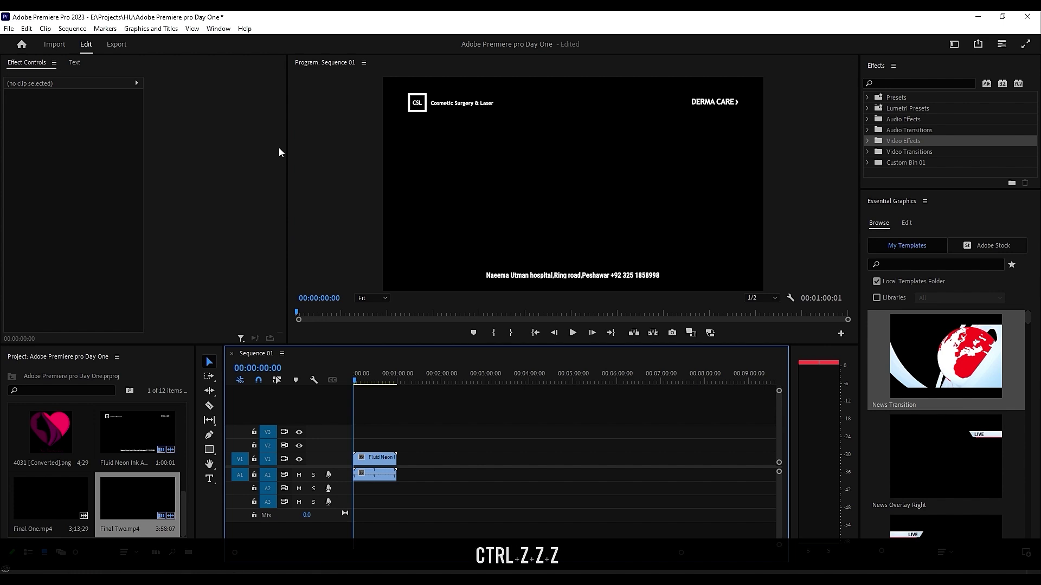
Step: Try a horizontal Position of 1017 for the Fluid Neon Ink video clip, and reset its Position parameter
left_click(369, 460)
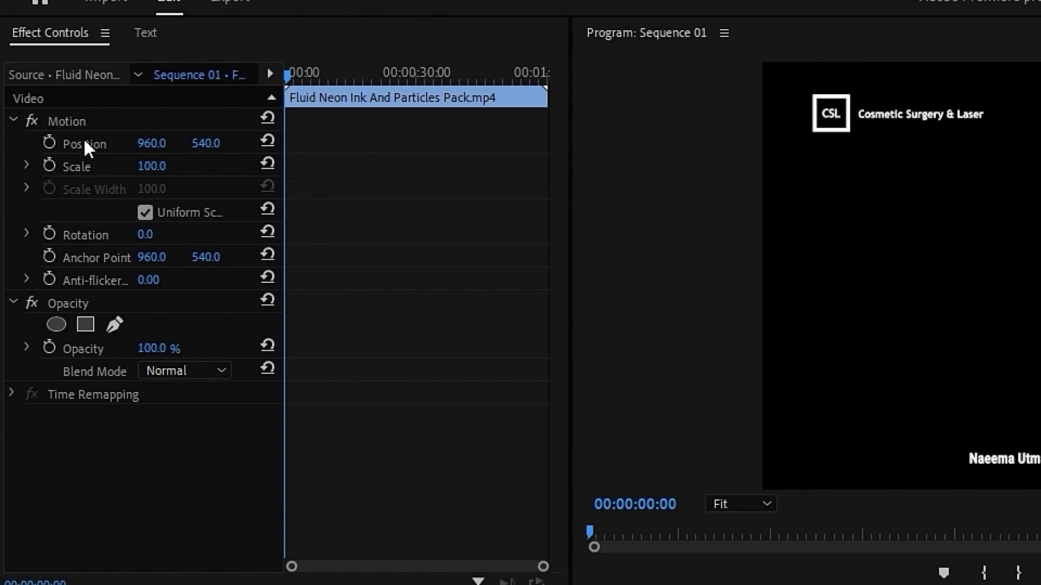
left_click(151, 154)
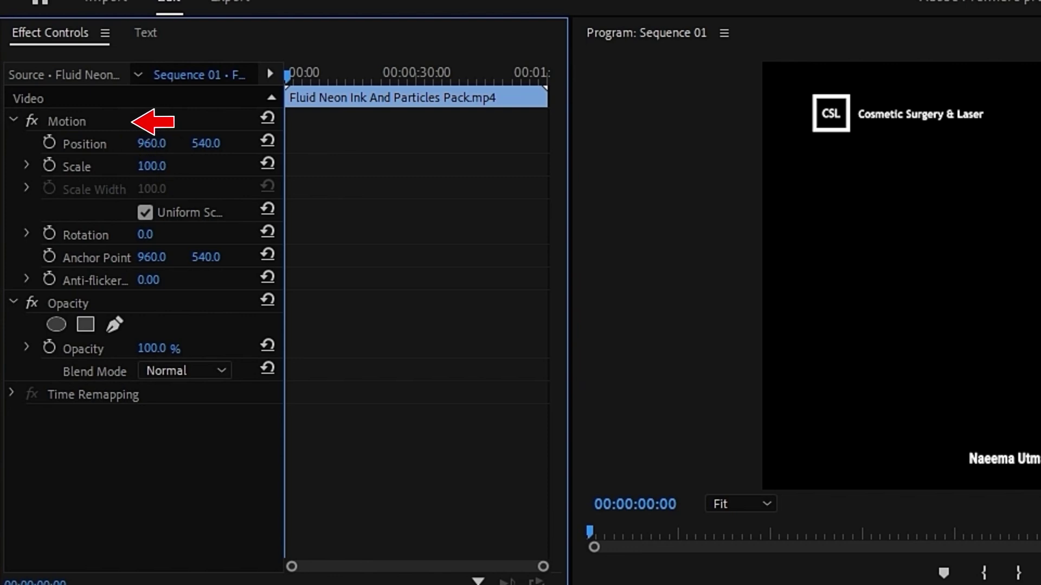
left_click_drag(151, 143, 183, 161)
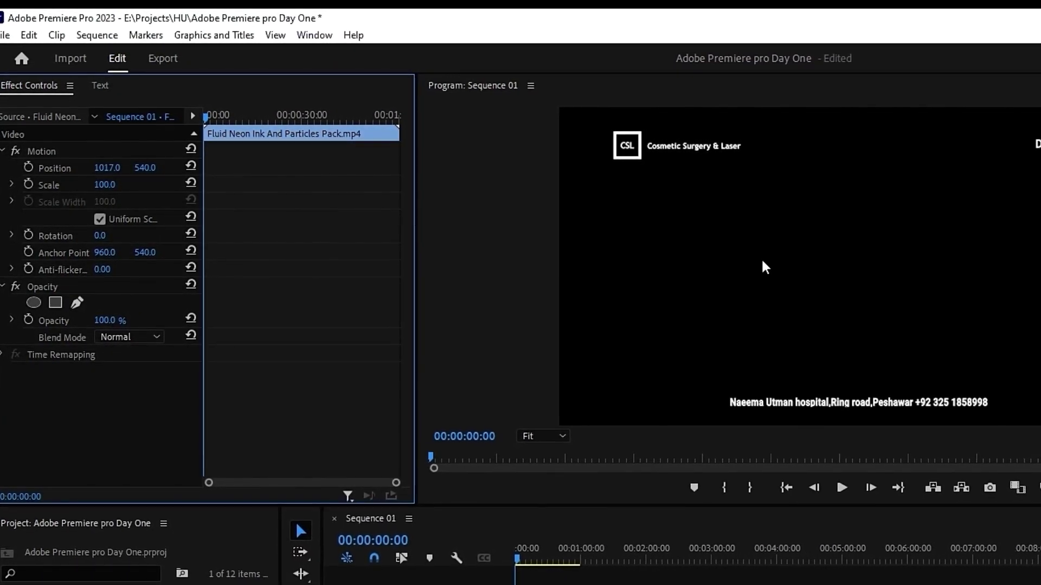
left_click(188, 163)
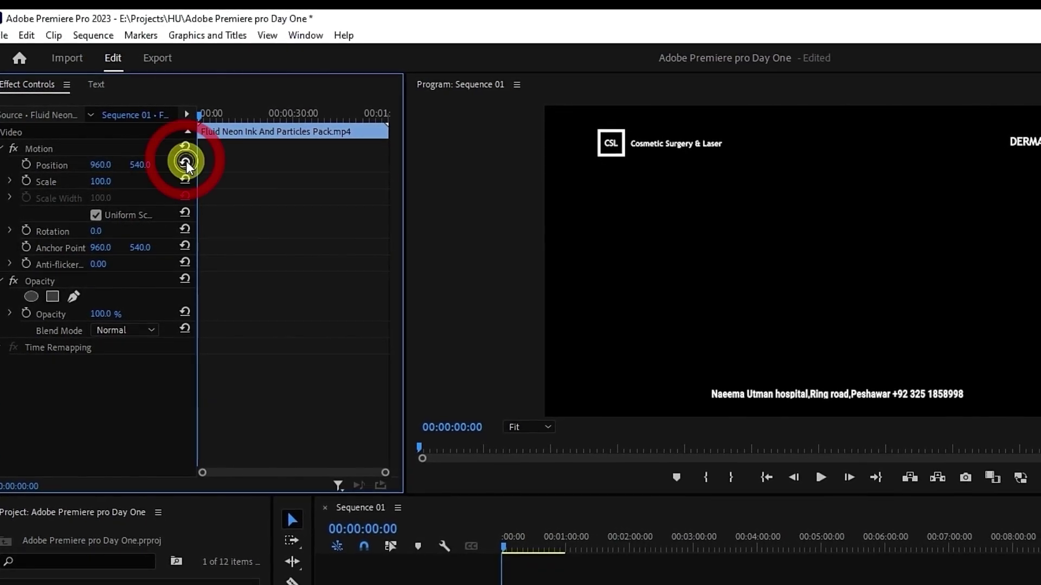
left_click(128, 163)
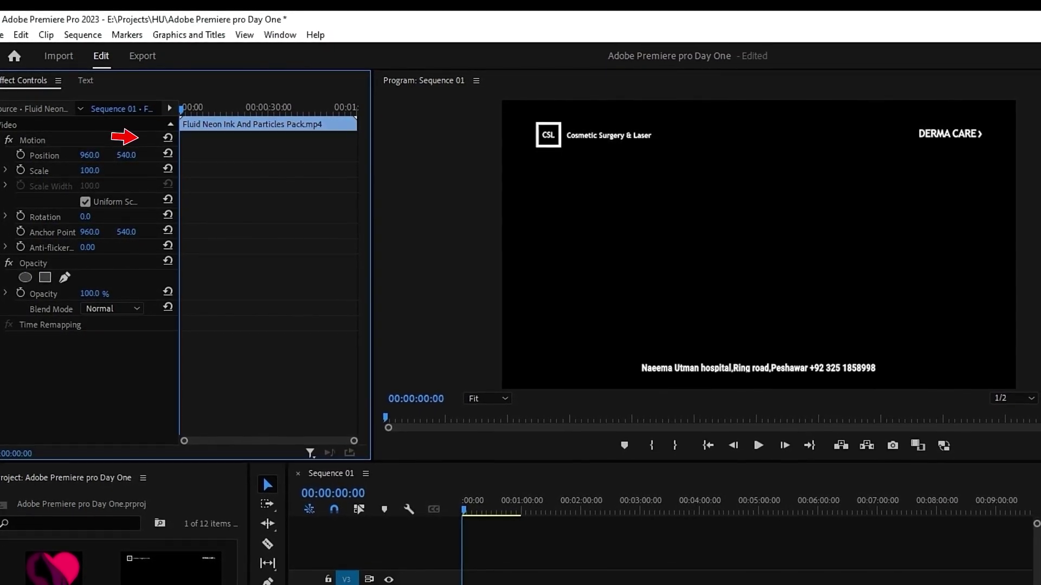
Step: Try a vertical Position of 381 and a Scale of 71 for the Fluid Neon Ink clip, resetting each parameter
left_click_drag(126, 155, 59, 155)
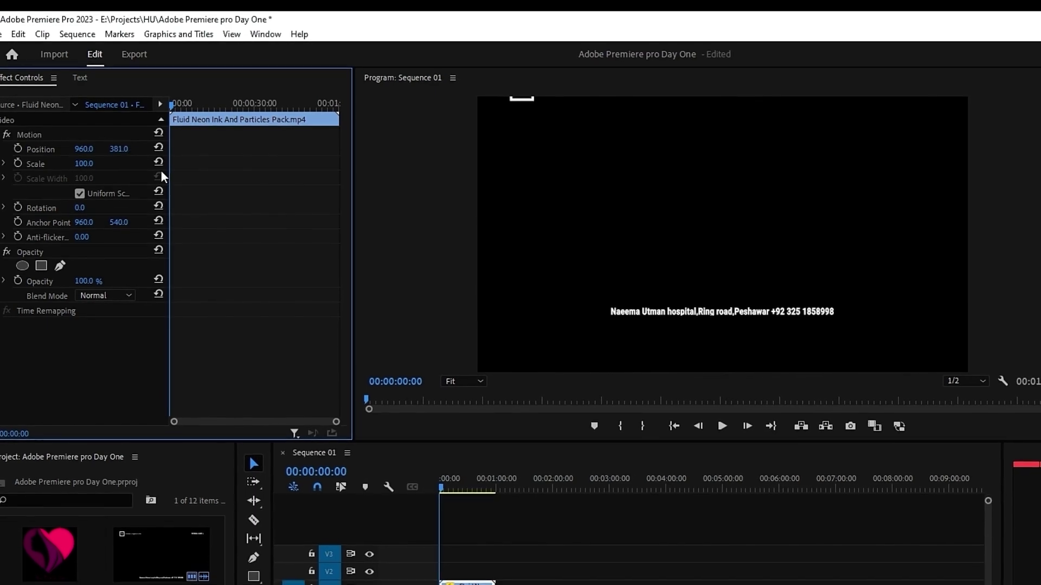
left_click(158, 147)
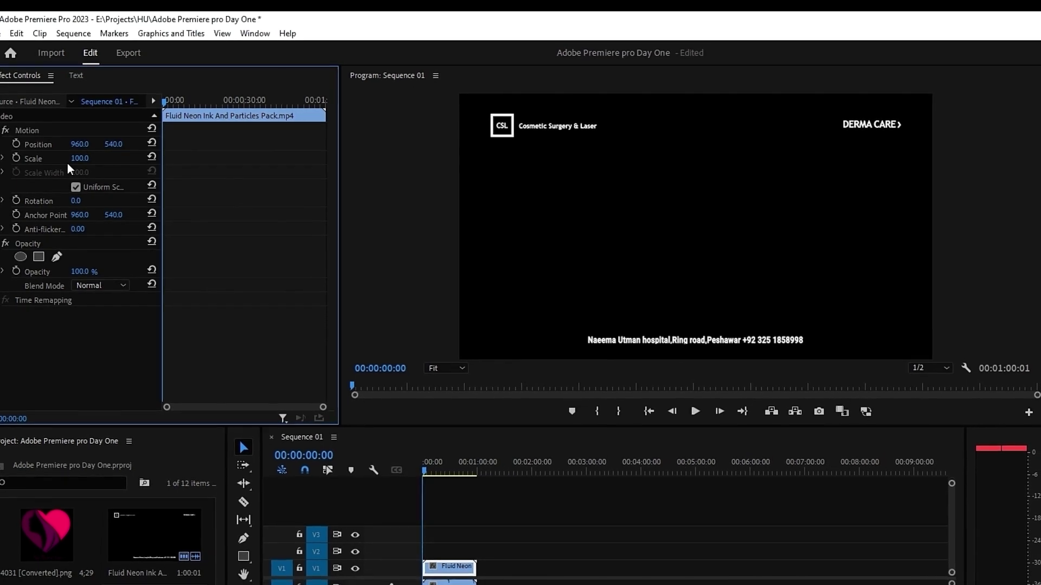
left_click(33, 156)
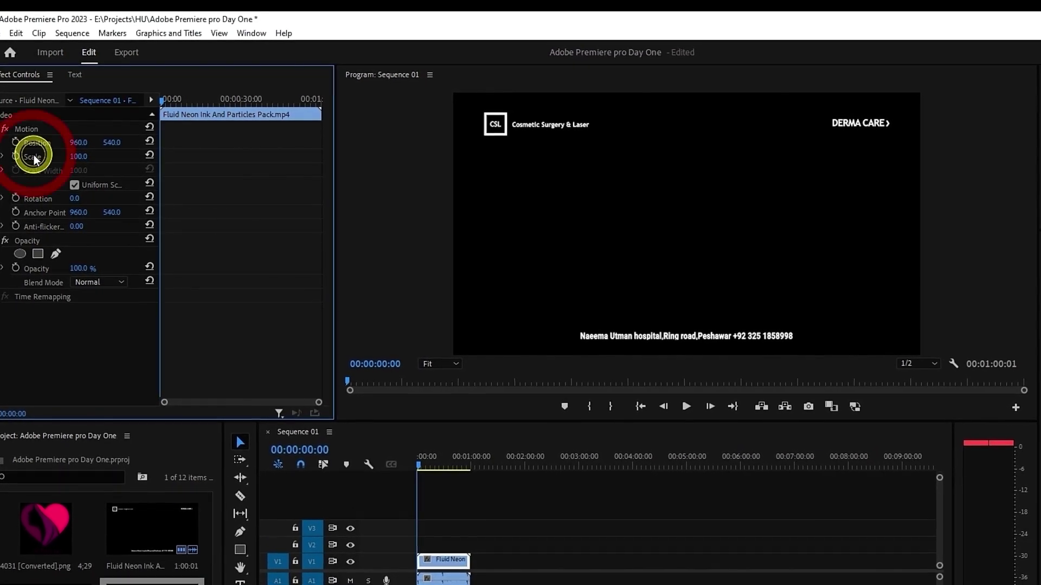
left_click(70, 154)
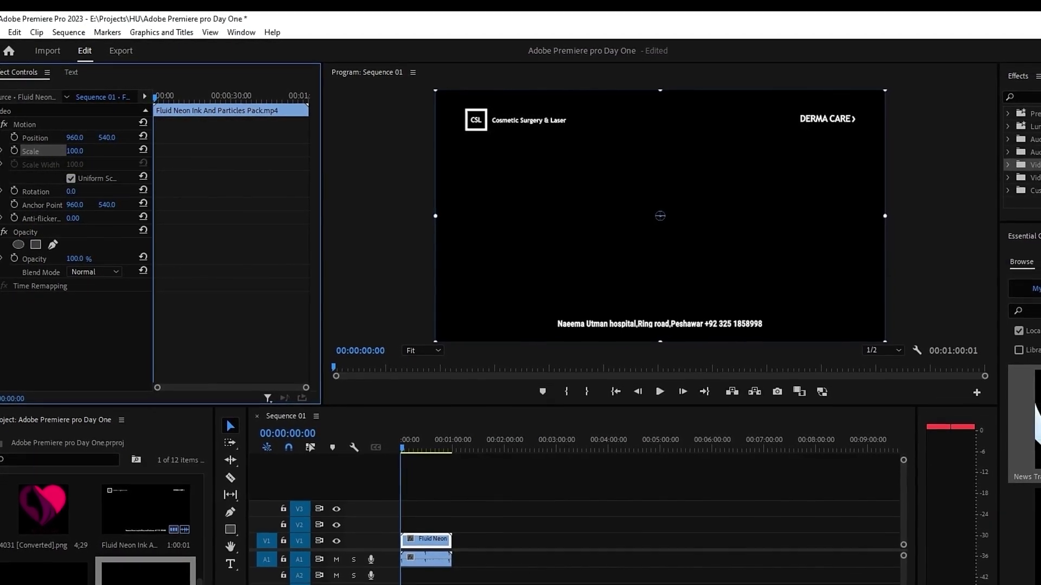
type("71")
key("Return")
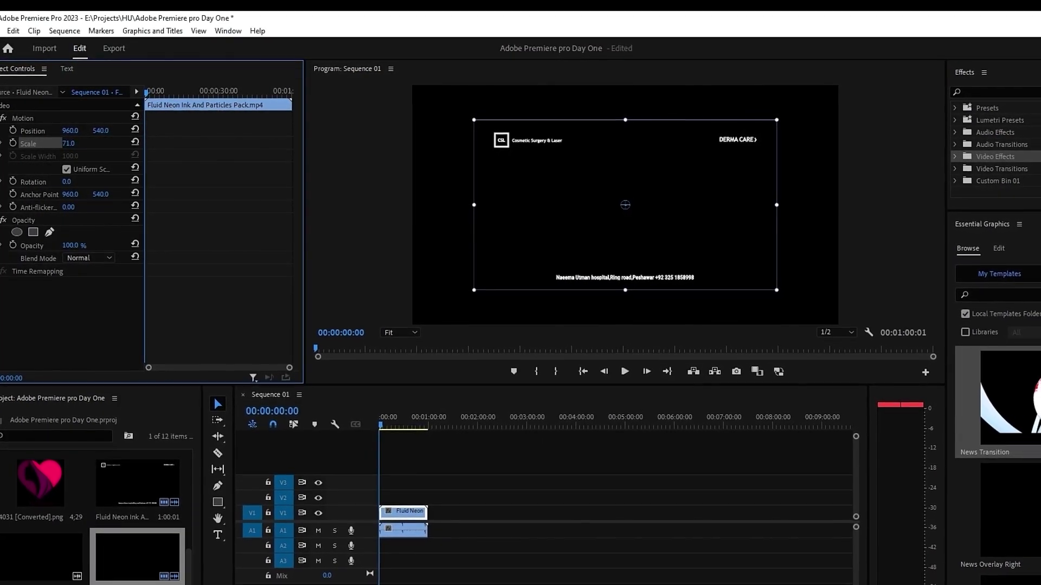
left_click_drag(67, 142, 131, 141)
left_click(129, 137)
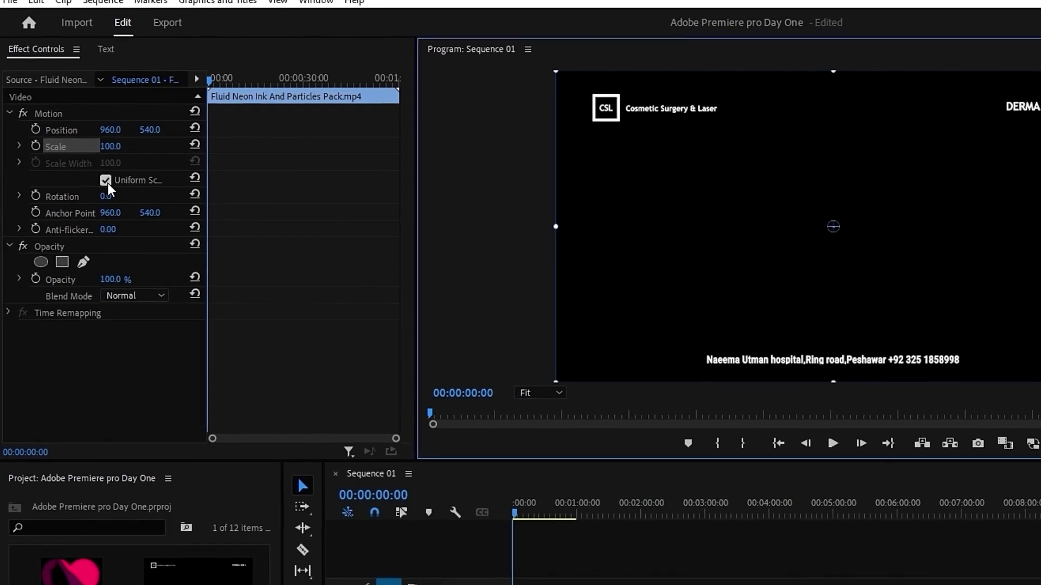
Step: Turn off Uniform Scale for the Fluid Neon Ink clip and set its Scale Width to 35
left_click(112, 188)
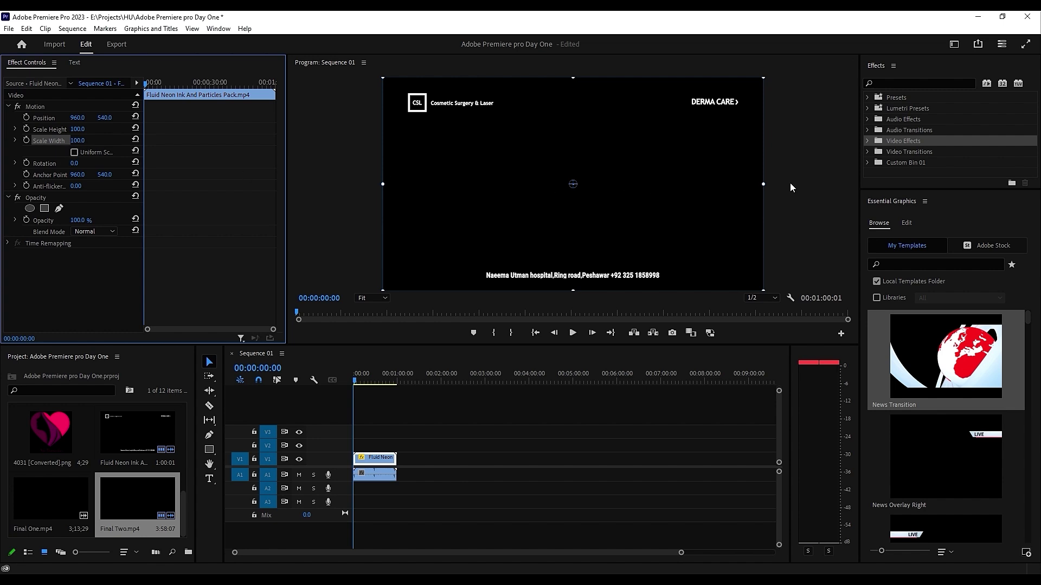
left_click_drag(763, 183, 711, 183)
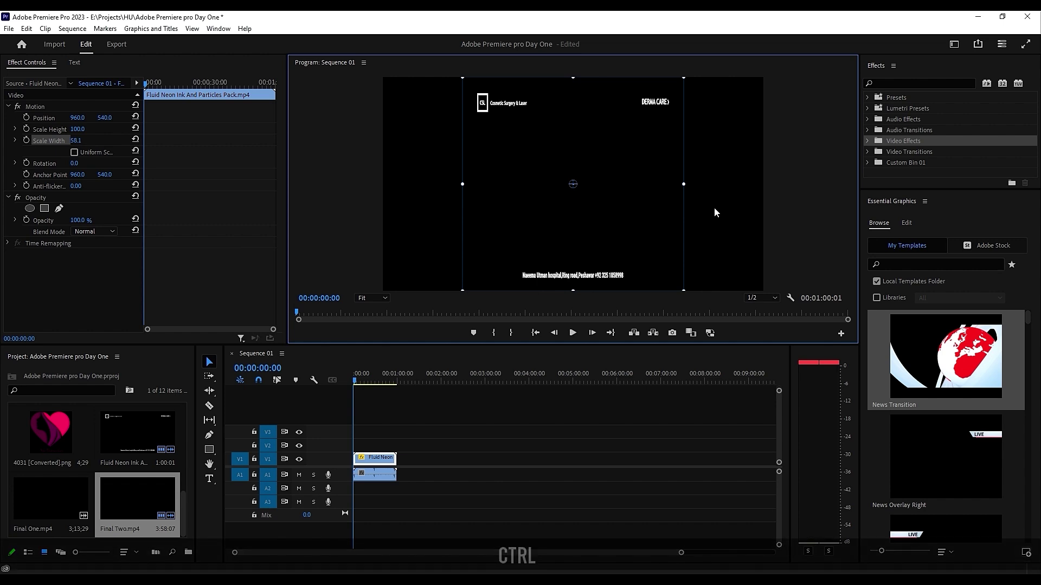
key("ctrl+z")
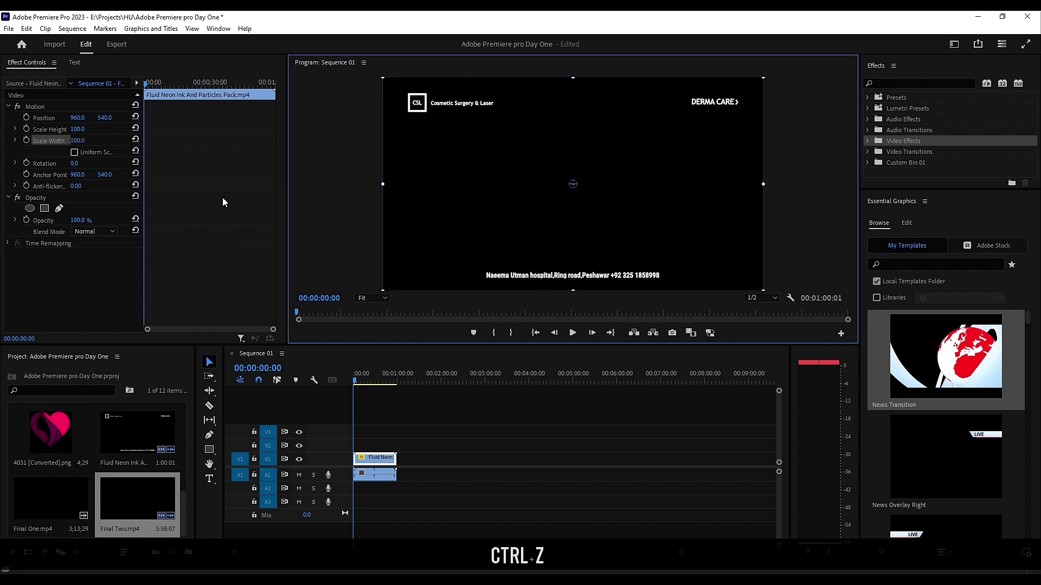
left_click(77, 141)
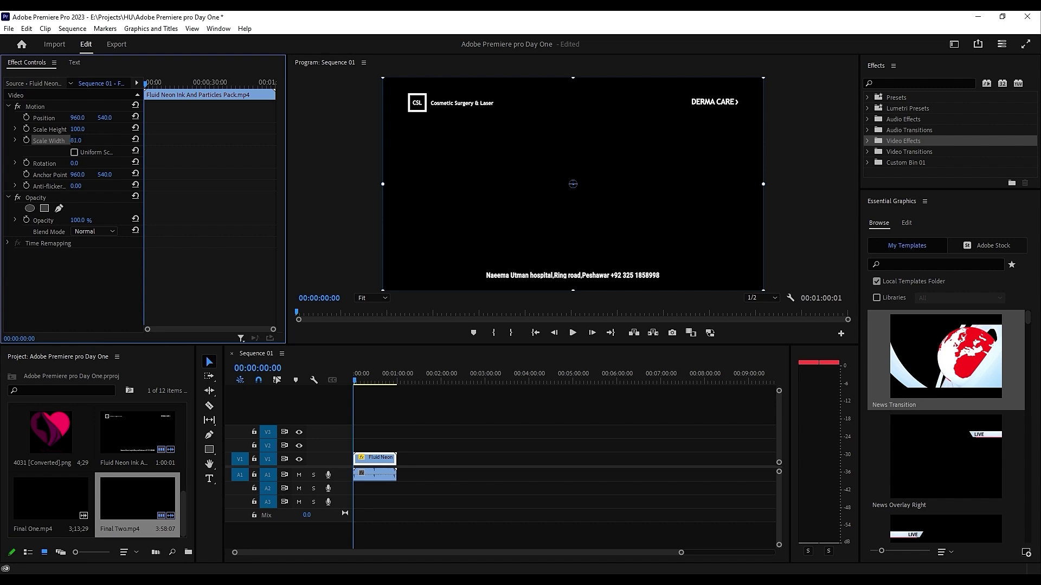
left_click_drag(76, 140, 62, 140)
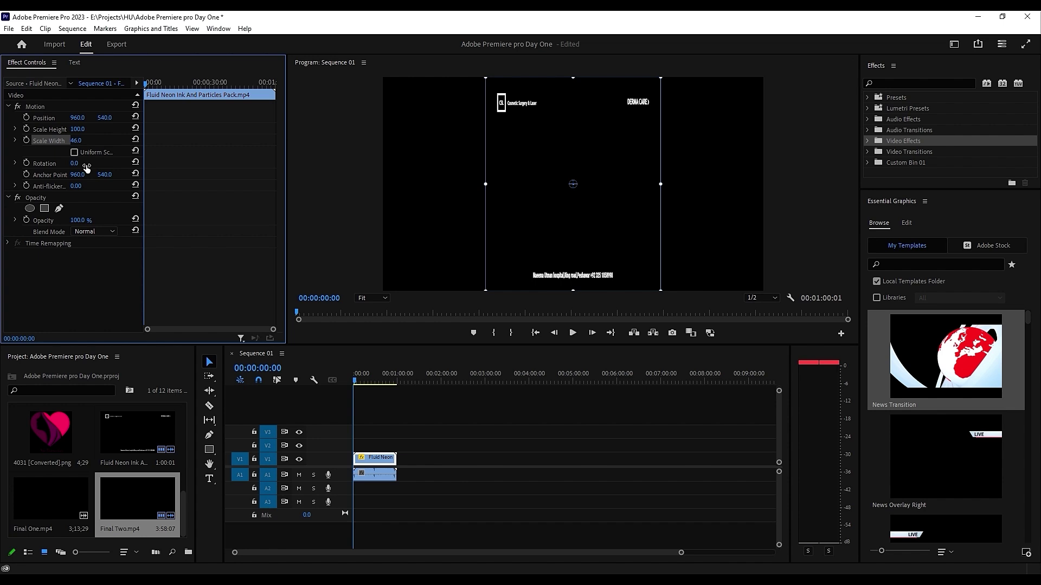
left_click_drag(75, 140, 80, 140)
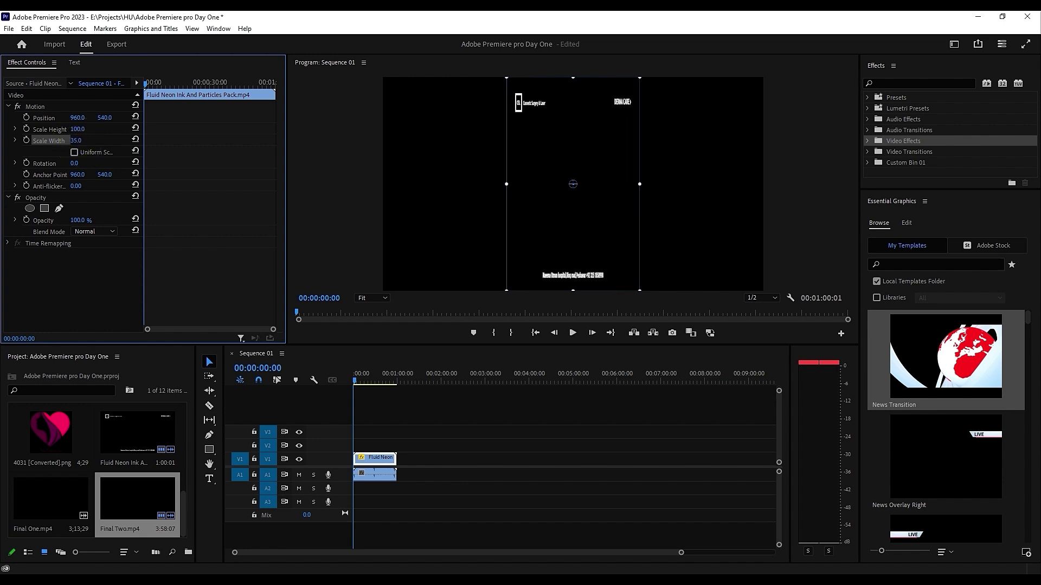
Step: Move the narrowed Fluid Neon Ink clip to the left edge of the video frame, at Position 327.9, 545.5
mouse_move(544, 145)
left_mouse_down()
mouse_move(446, 145)
mouse_move(538, 138)
left_mouse_up()
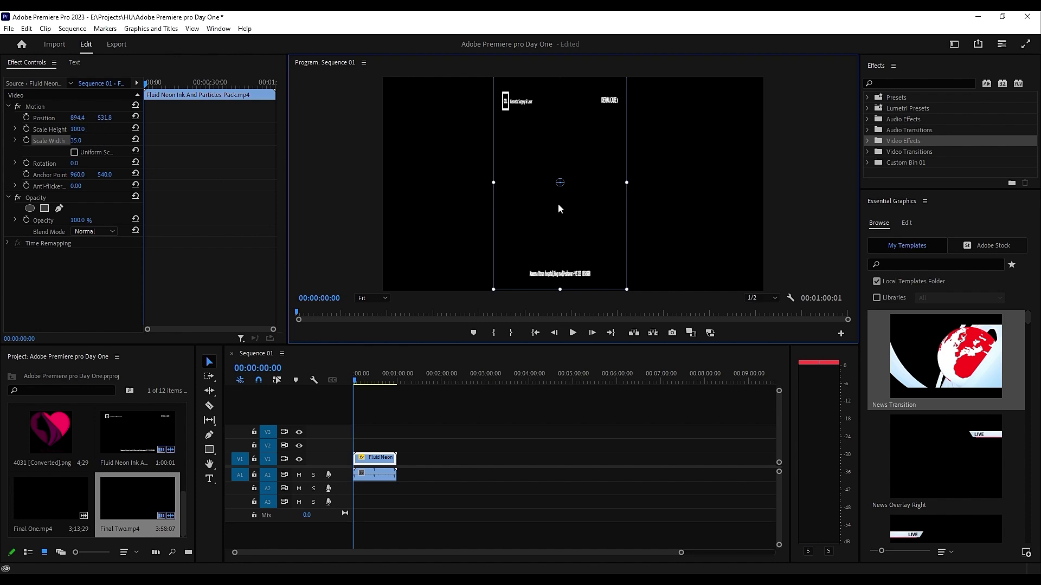
mouse_move(579, 210)
left_mouse_down()
mouse_move(529, 206)
mouse_move(576, 203)
left_mouse_up()
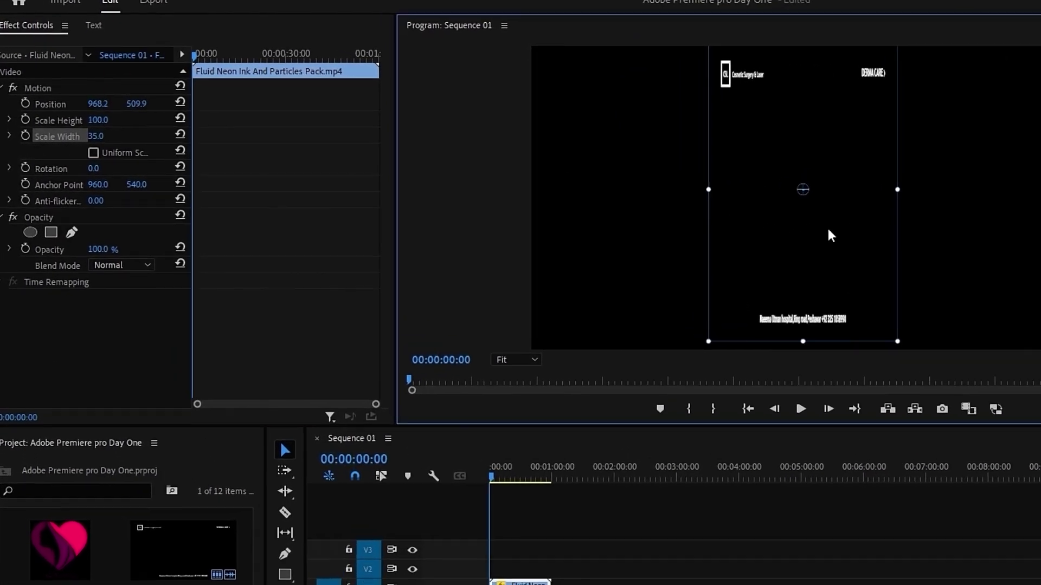
mouse_move(879, 233)
left_mouse_down()
mouse_move(893, 247)
mouse_move(885, 246)
left_mouse_up()
left_click_drag(1040, 233, 1017, 233)
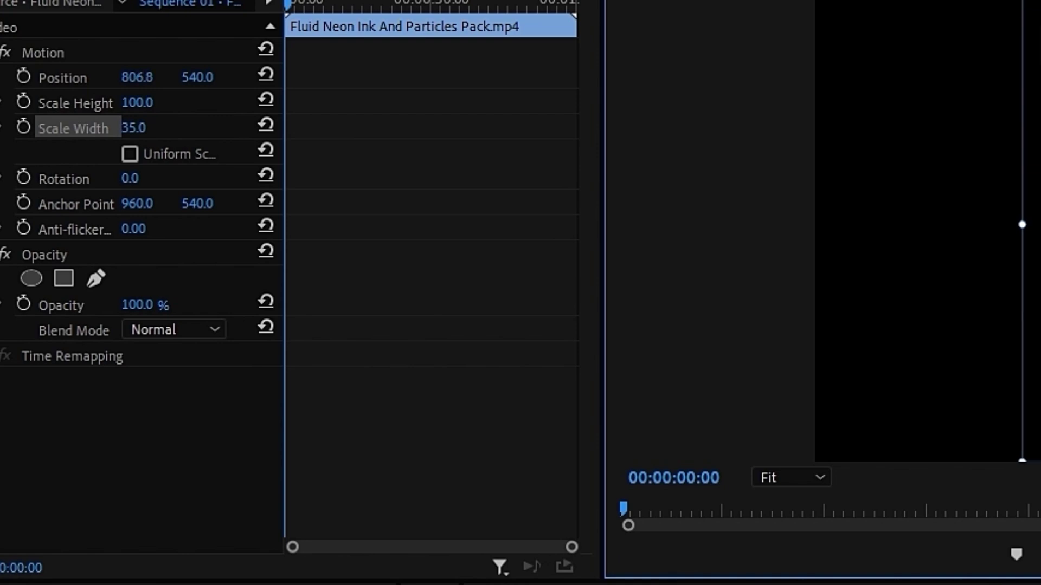
left_click_drag(1040, 324, 868, 296)
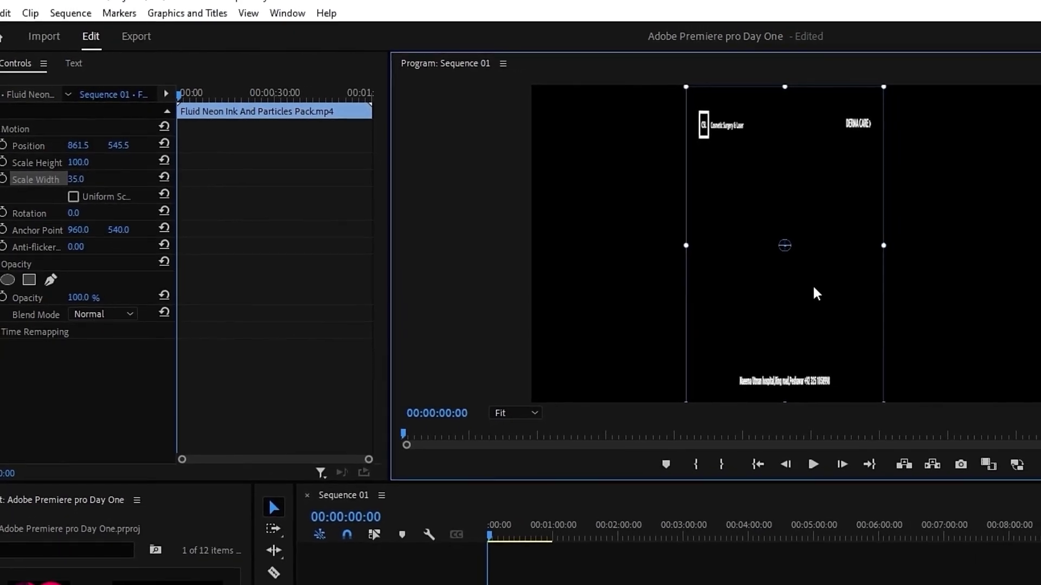
left_click_drag(800, 279, 809, 289)
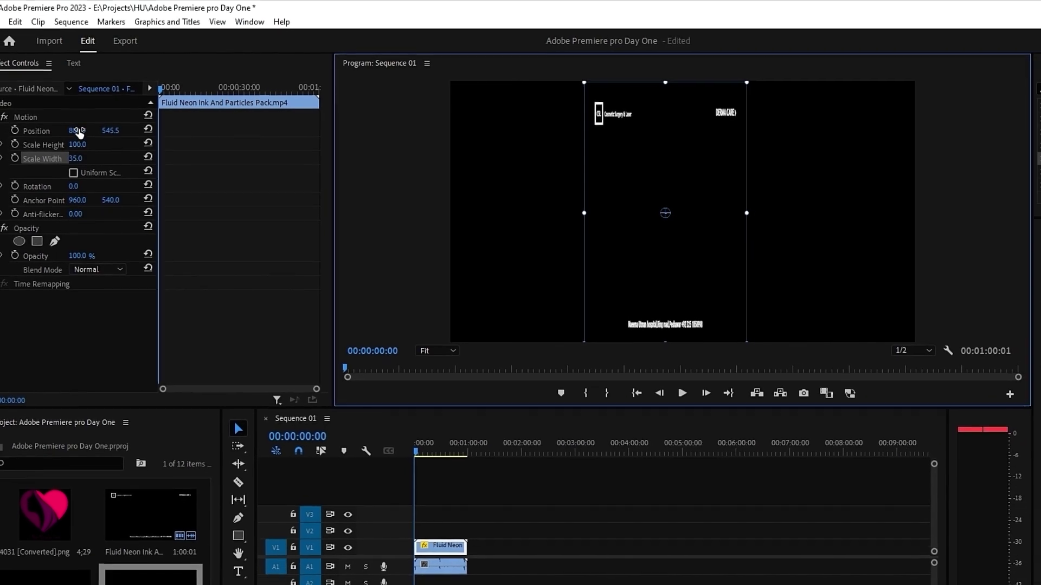
left_click(77, 137)
left_click_drag(77, 129, 14, 129)
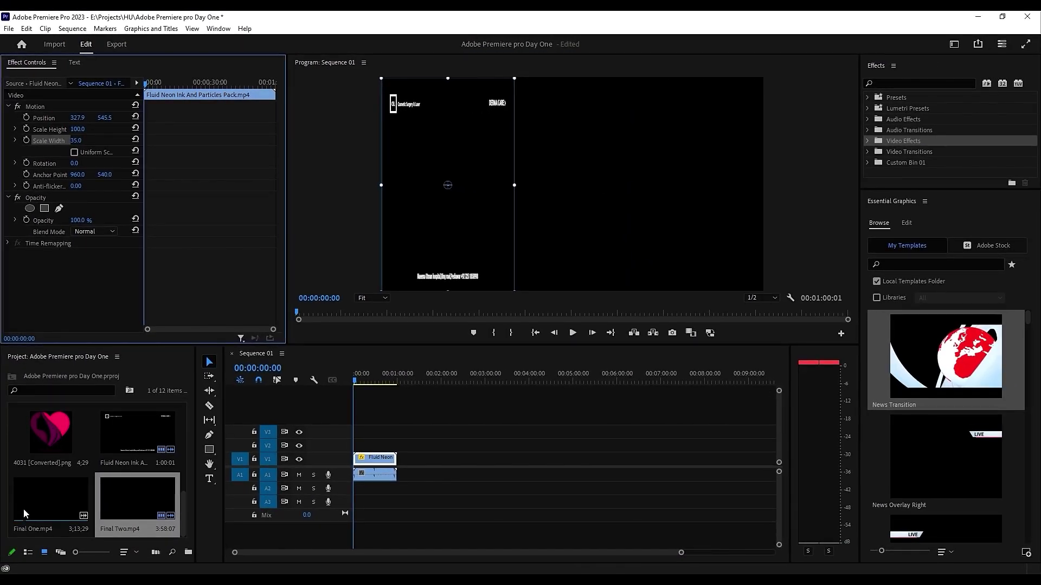
Step: Place Final One.mp4 on V2 at the start of the sequence and set its horizontal Position to 1511
left_click_drag(31, 507, 102, 495)
left_click_drag(310, 481, 356, 482)
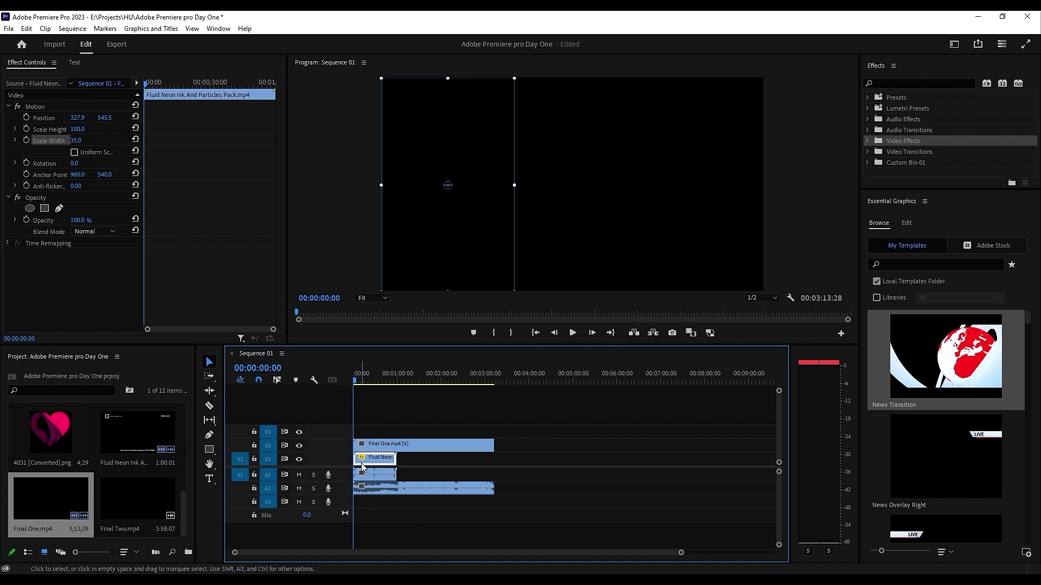
left_click(374, 450)
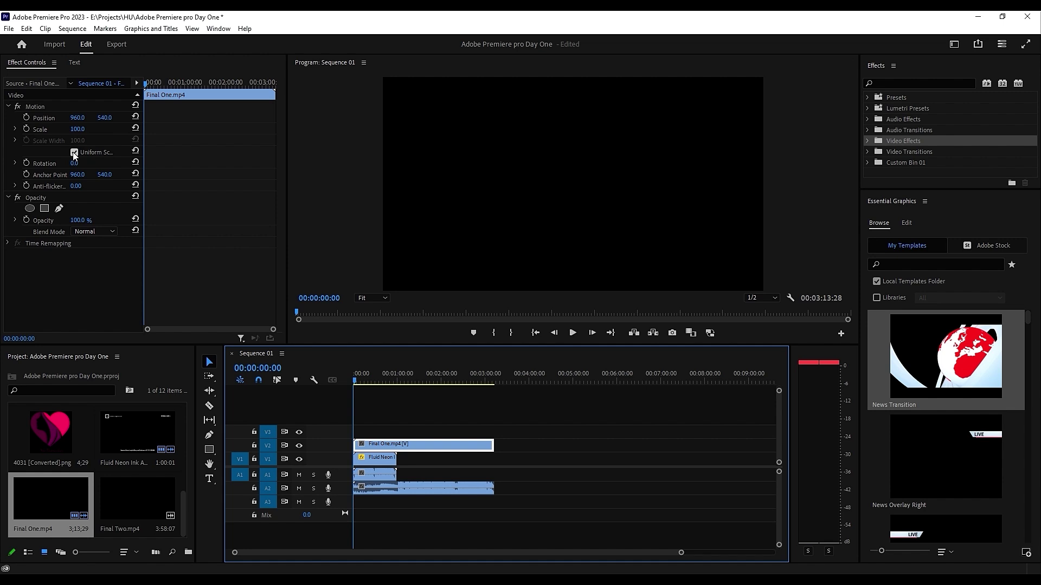
left_click(75, 118)
left_click_drag(79, 118, 117, 118)
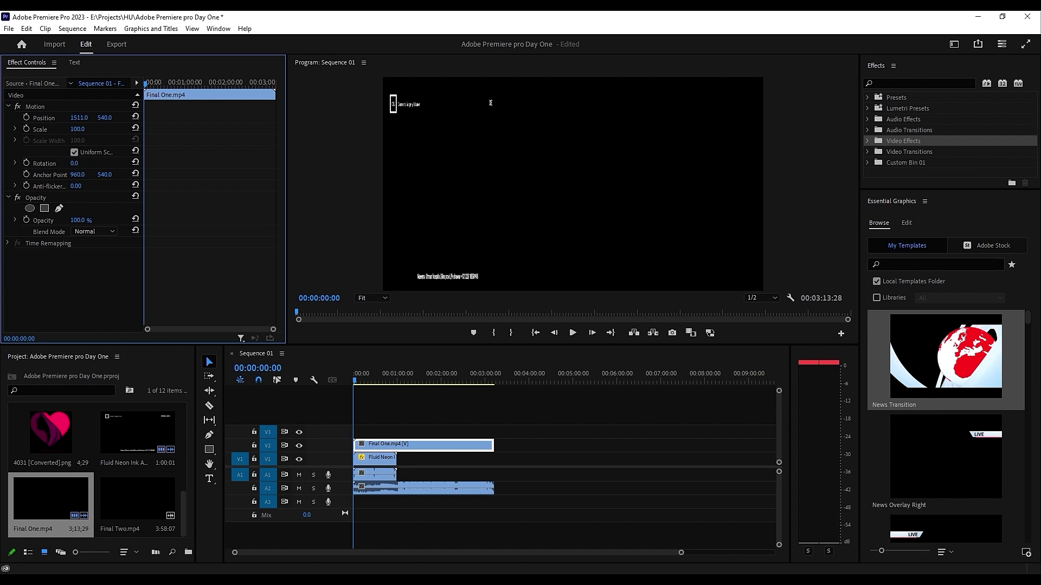
Step: Turn off Uniform Scale for the Final One.mp4 clip and set its Scale Width to 39
left_click(75, 153)
left_click_drag(81, 141, 57, 141)
left_click_drag(361, 382, 363, 387)
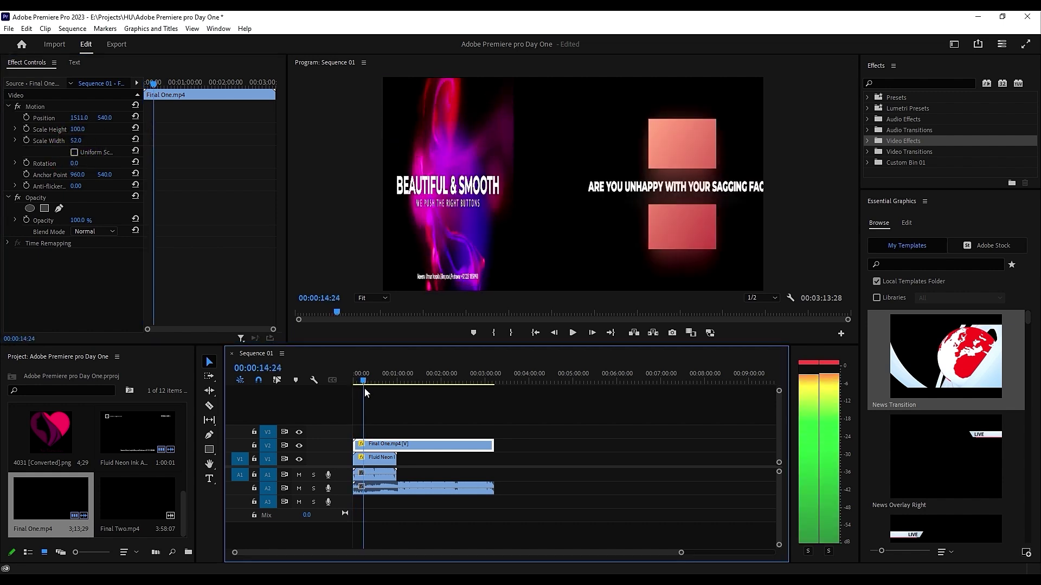
left_click(588, 223)
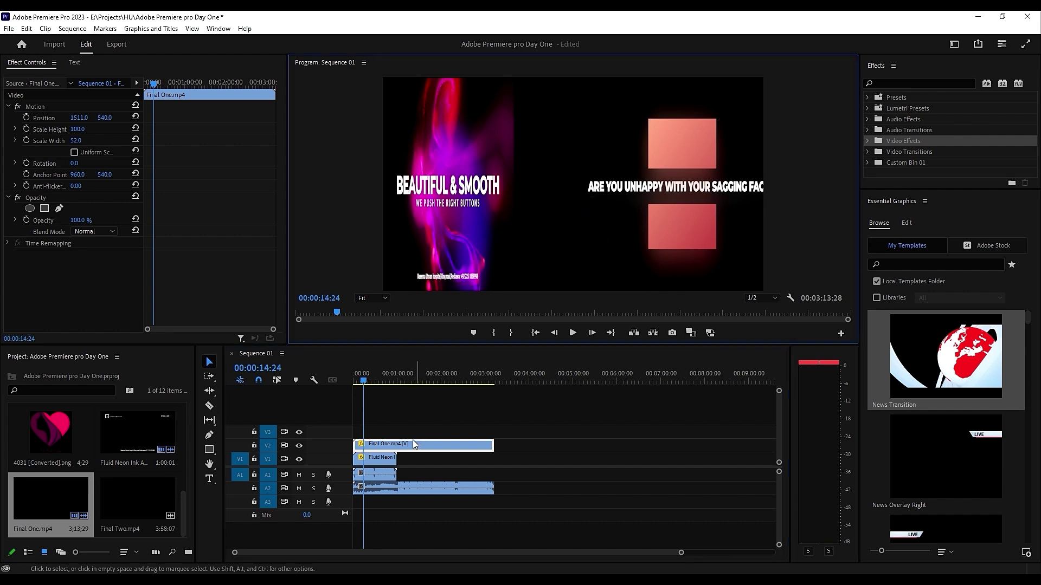
left_click_drag(77, 140, 69, 140)
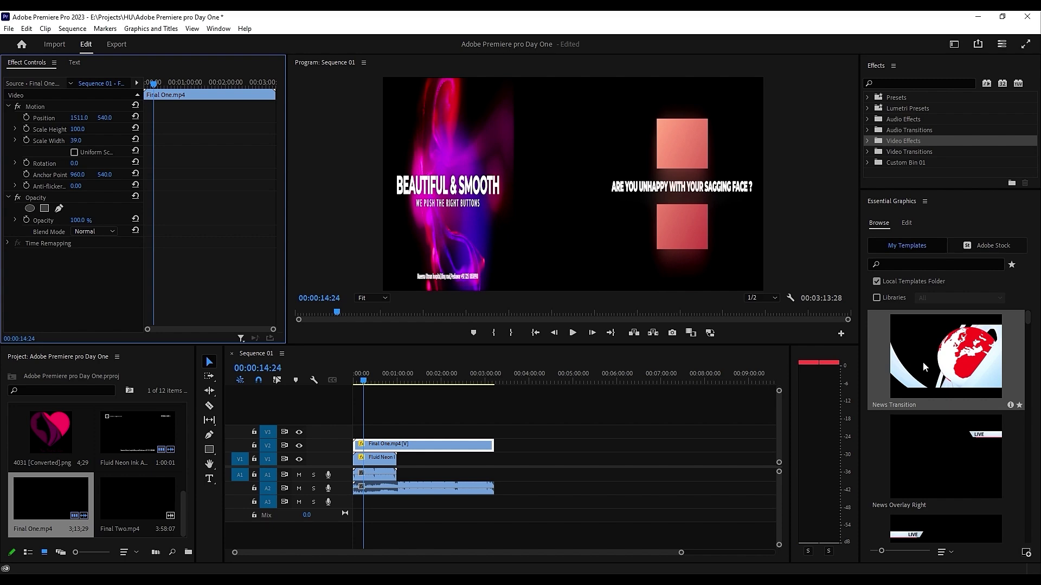
Step: Add the News Transition template to V3 at about 3 minutes and move the playhead onto it at 00:03:00:28
left_click_drag(923, 362, 462, 473)
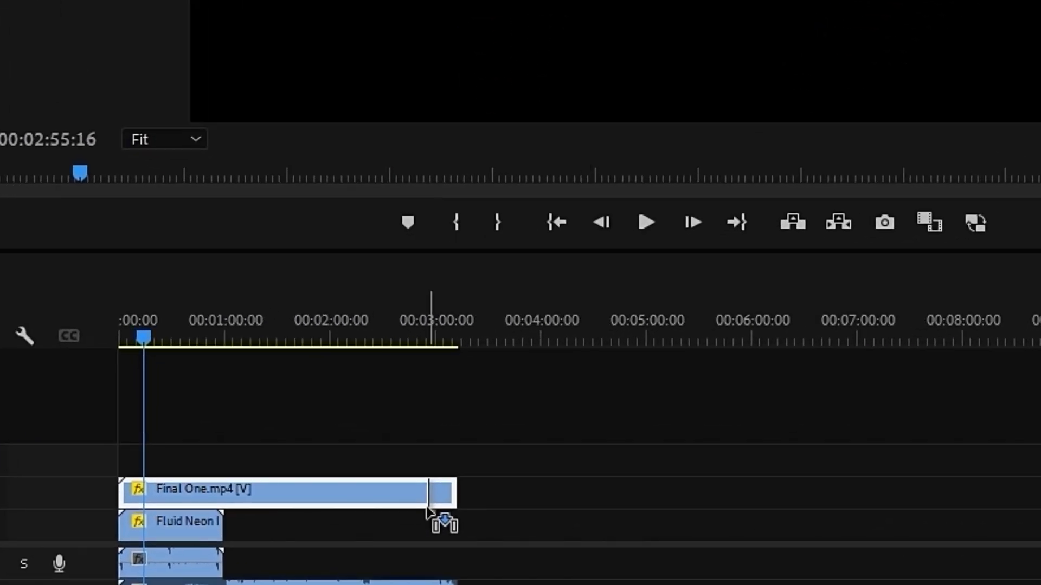
mouse_move(426, 508)
left_mouse_down()
mouse_move(439, 502)
mouse_move(437, 468)
left_mouse_up()
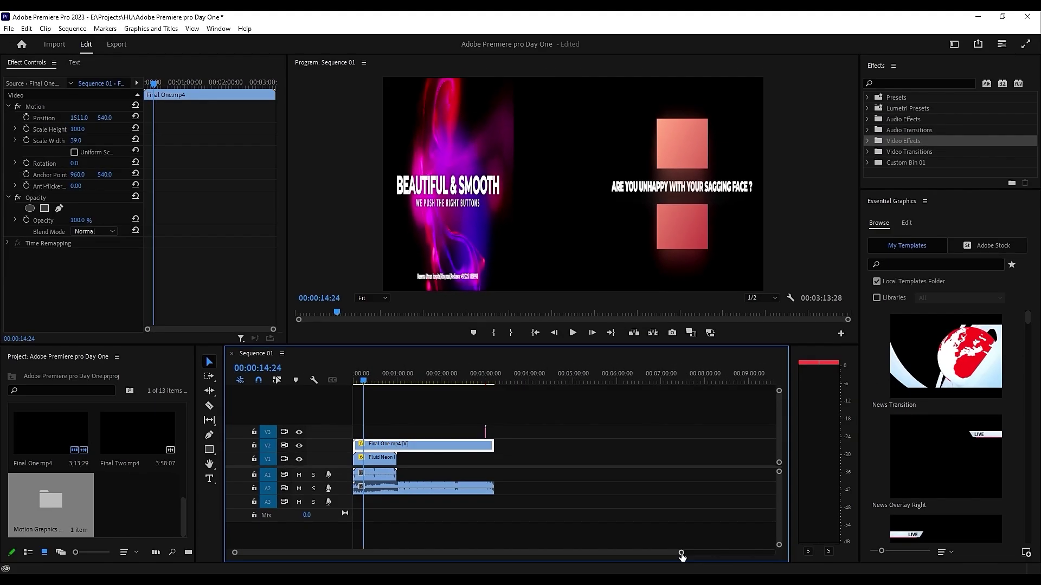
left_click_drag(681, 556, 597, 558)
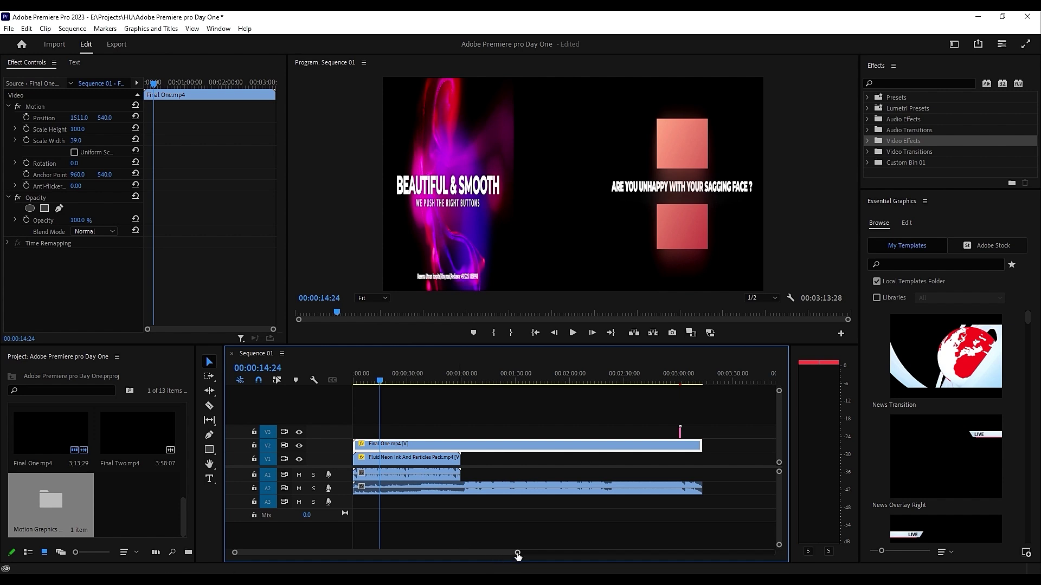
left_click_drag(518, 554, 576, 554)
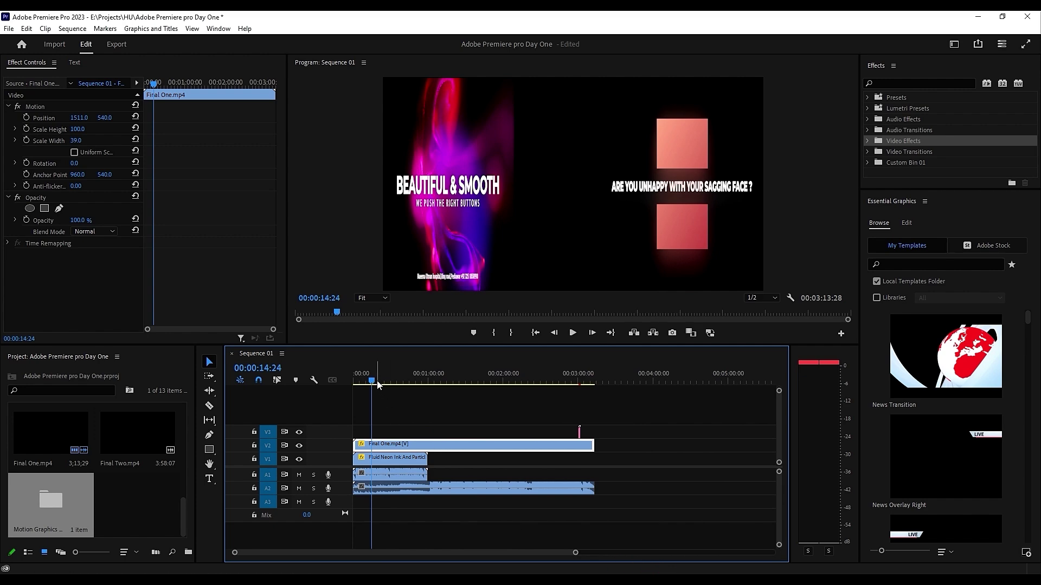
left_click_drag(374, 382, 581, 440)
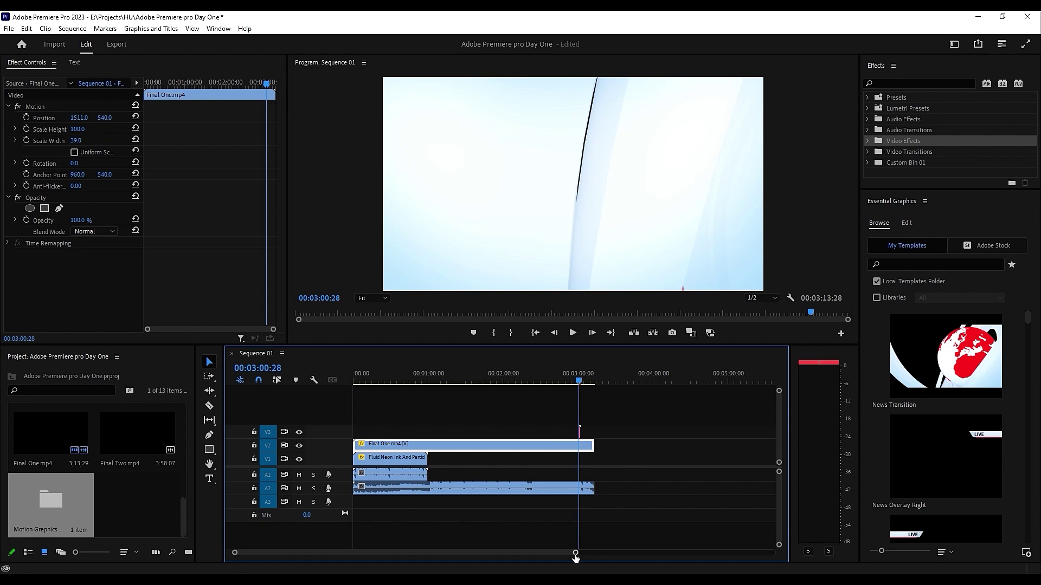
left_click_drag(576, 555, 430, 562)
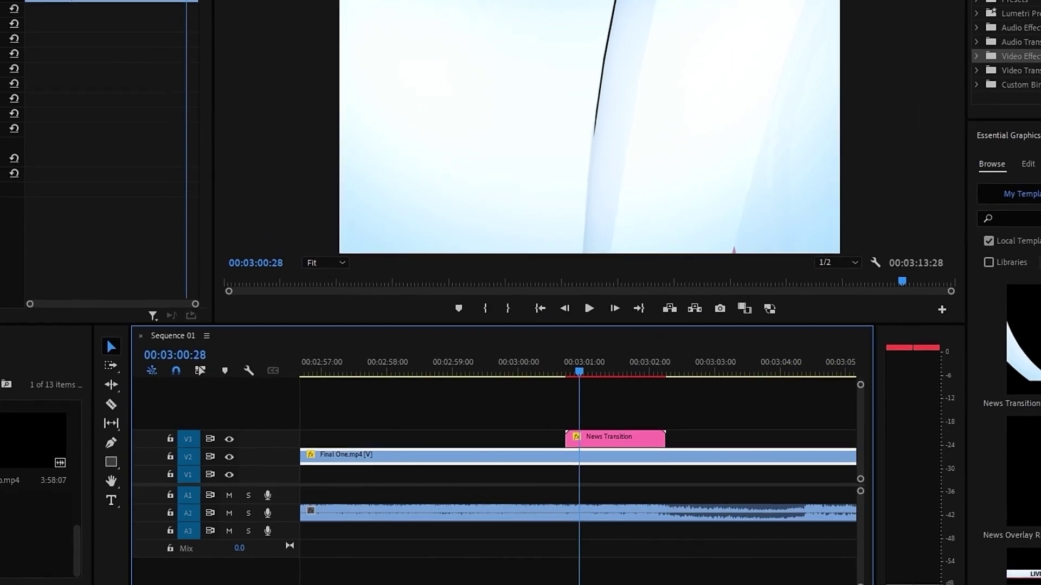
Step: Apply Set to Frame Size to the News Transition clip on V3
left_click(612, 440)
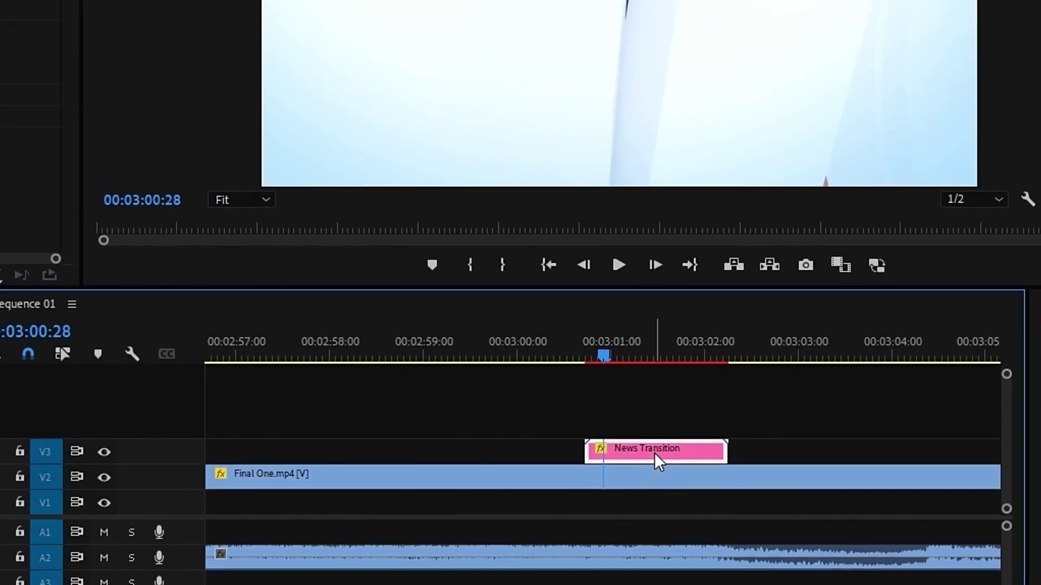
right_click(655, 453)
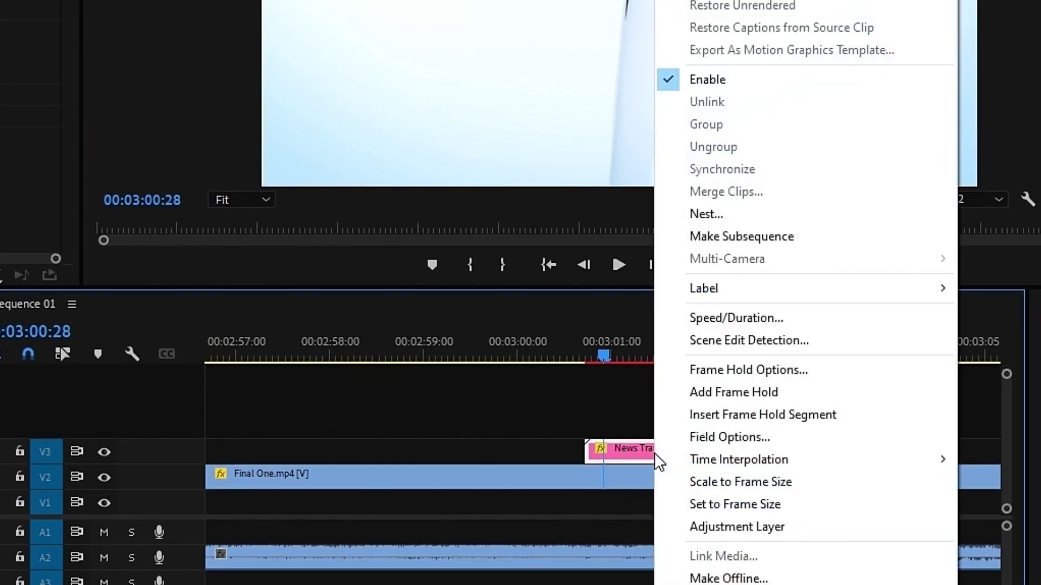
left_click(707, 510)
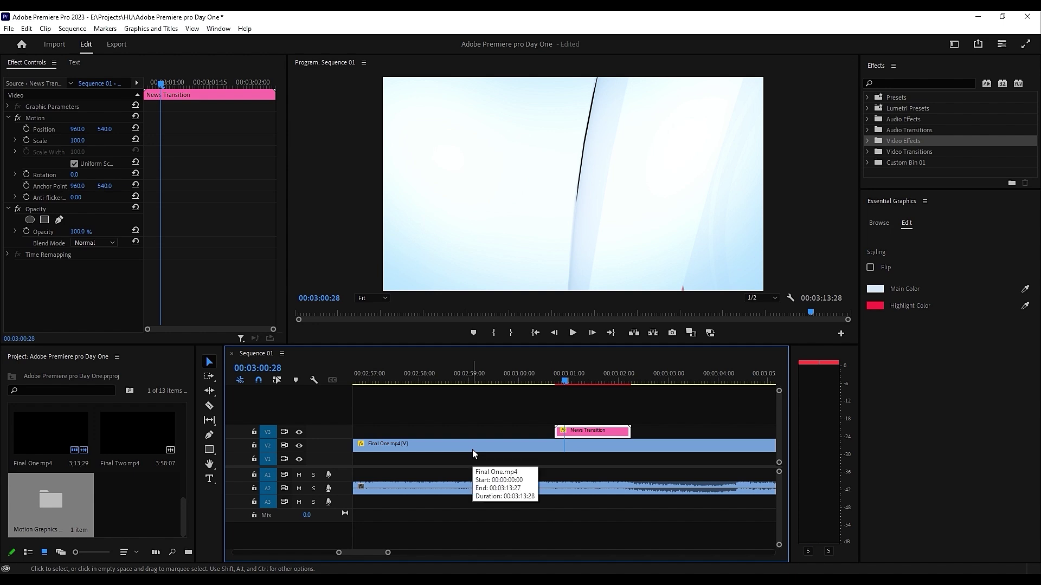
Step: Preview the News Transition clip by moving the playhead through it to 00:03:01:20
right_click(580, 434)
left_click(580, 434)
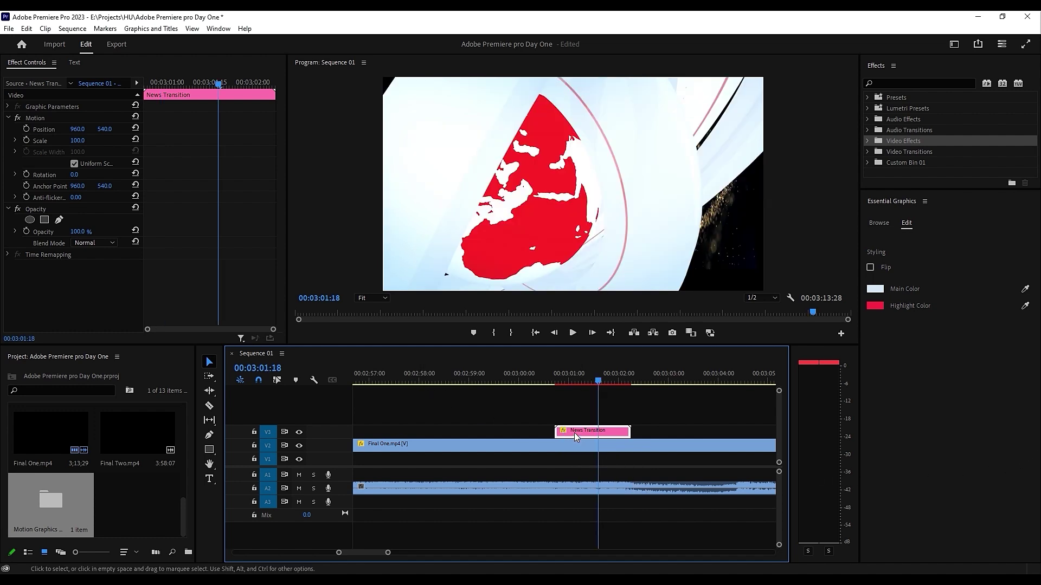
key("Right")
key("Right")
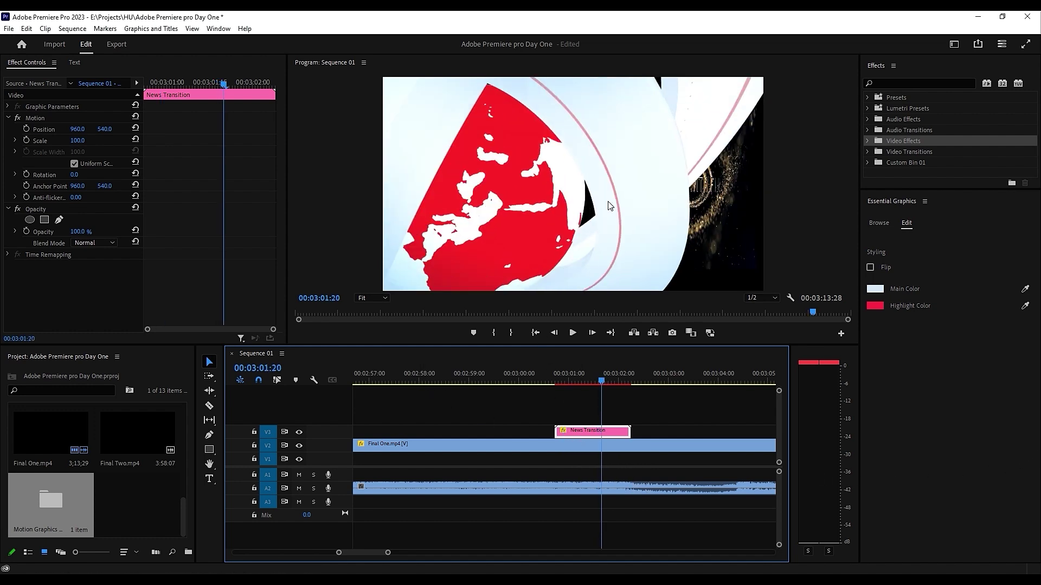
Step: Apply Set to Frame Size to the News Transition clip on V3 again
right_click(570, 431)
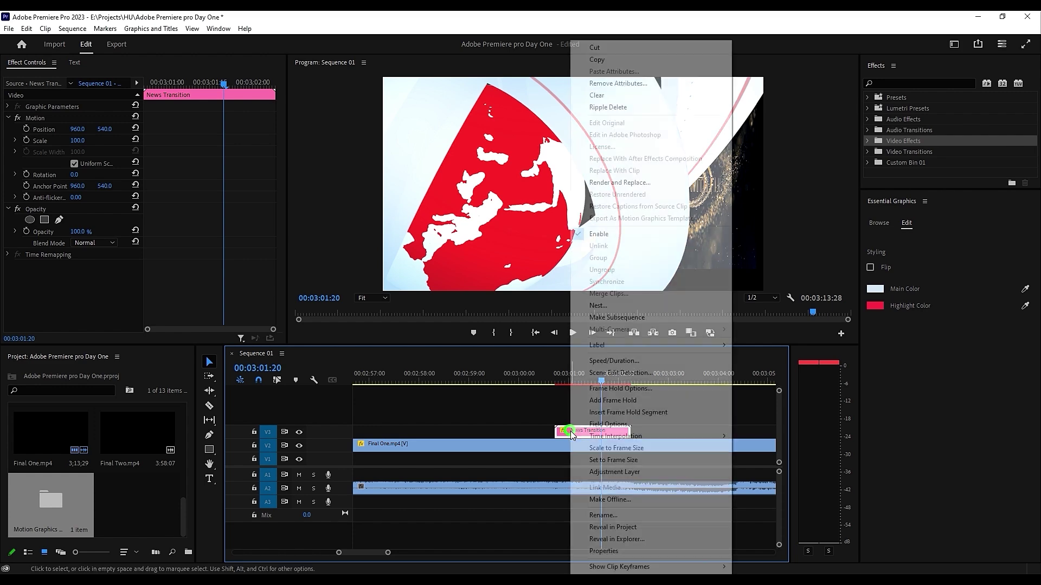
right_click(588, 437)
left_click(583, 434)
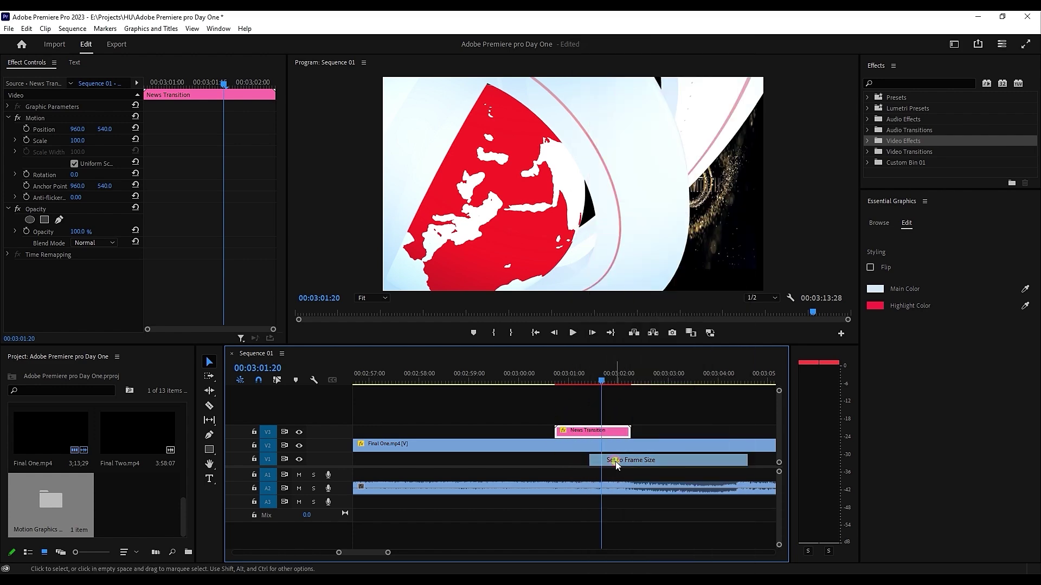
right_click(583, 434)
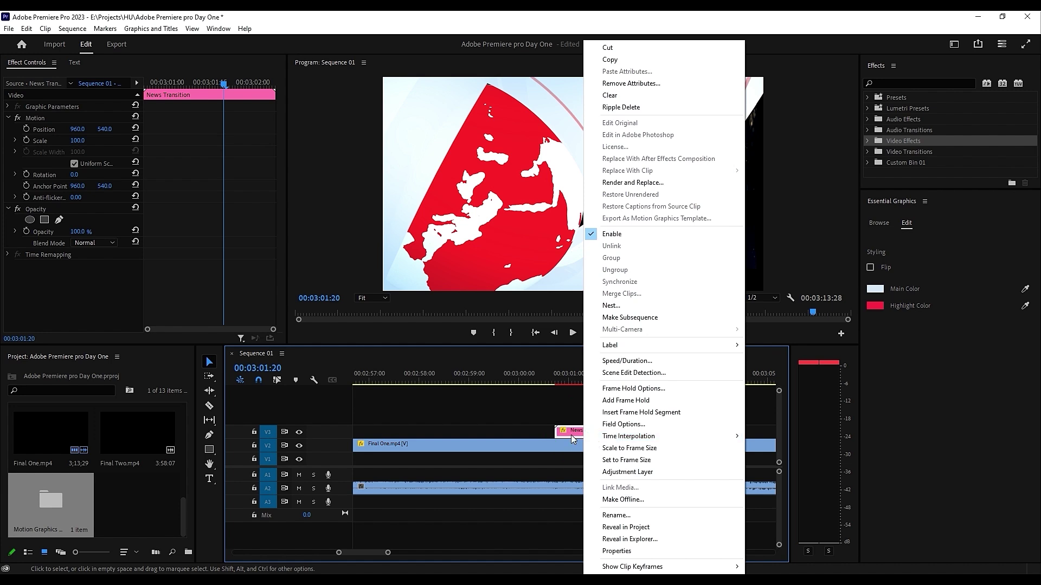
right_click(618, 432)
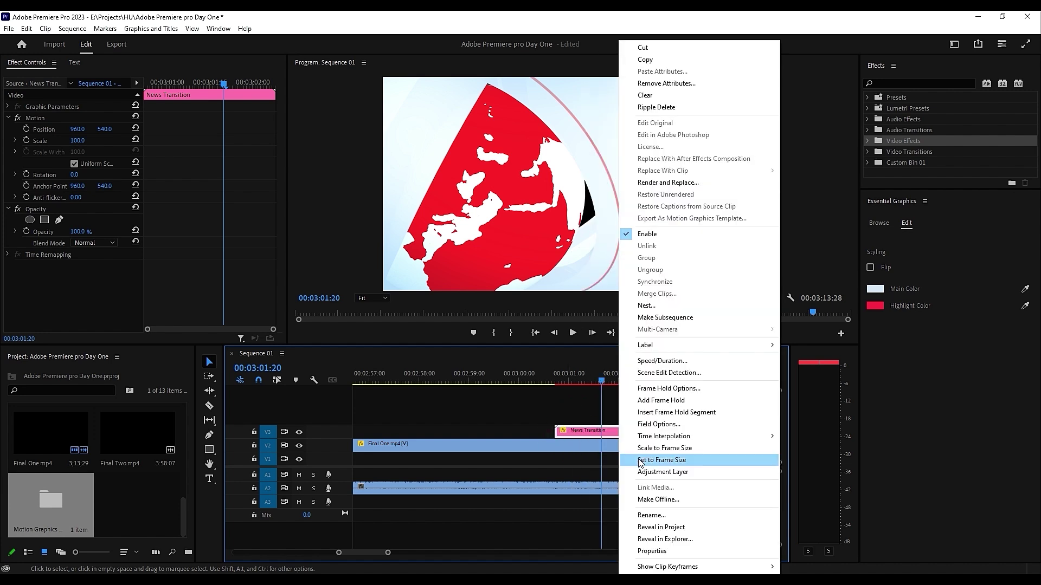
left_click(608, 435)
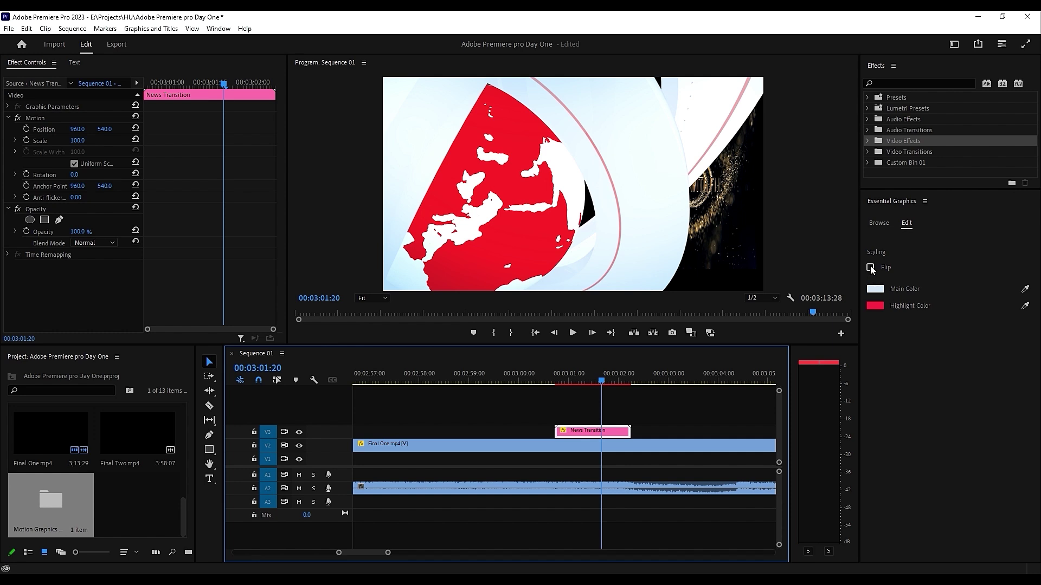
Step: Set the News Transition template's Highlight Color to dark purple 2B0F74
left_click(875, 306)
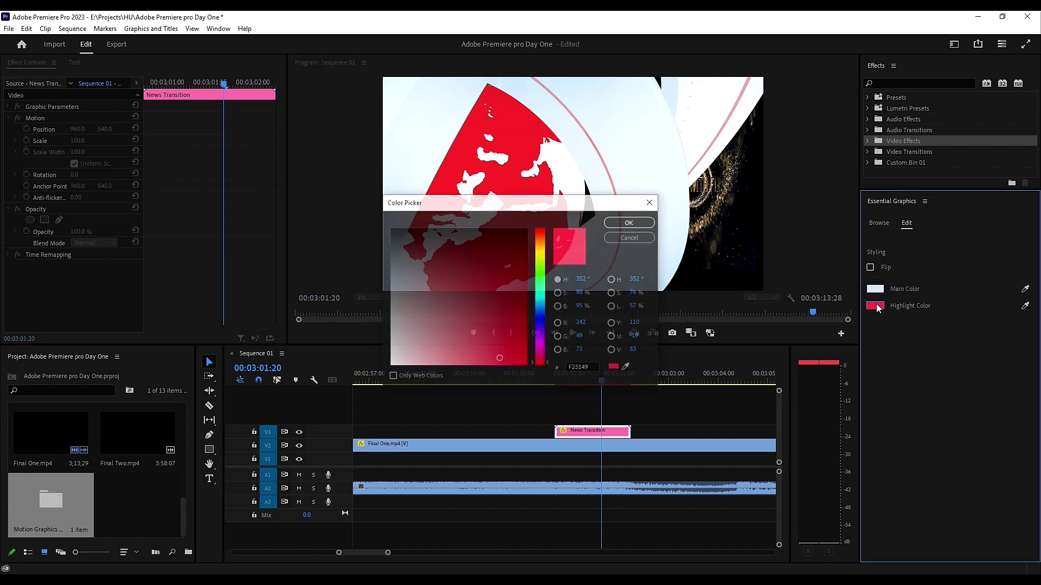
left_click(541, 326)
left_click(510, 291)
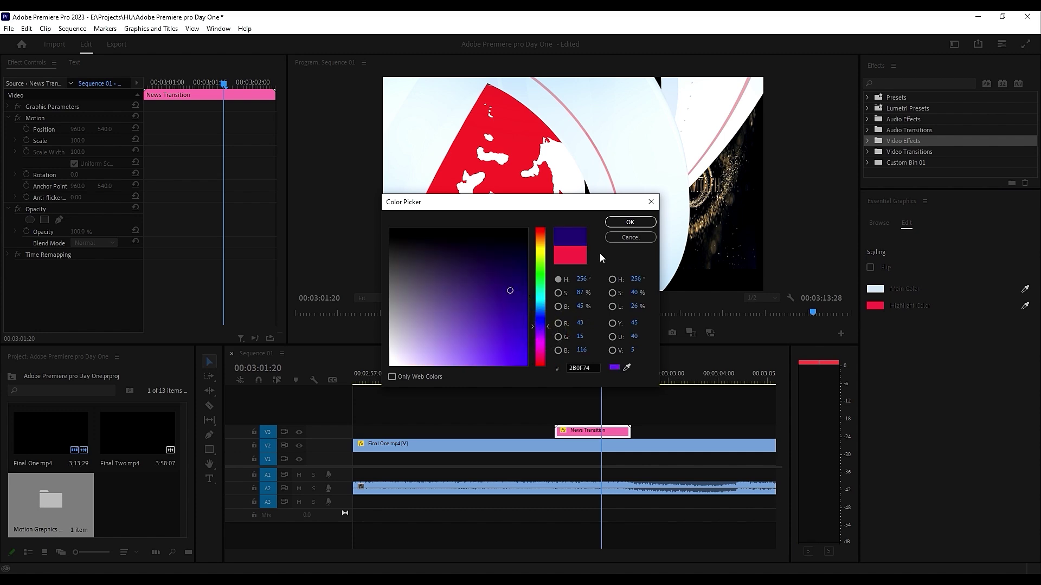
left_click(623, 223)
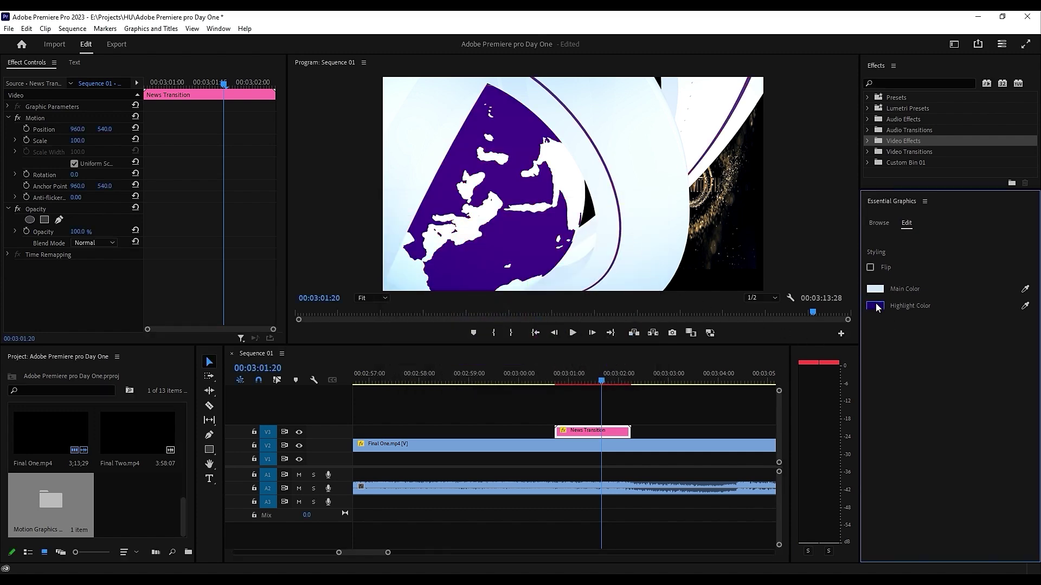
Step: Set the News Transition template's Main Color to lime green 94DE20
left_click(875, 289)
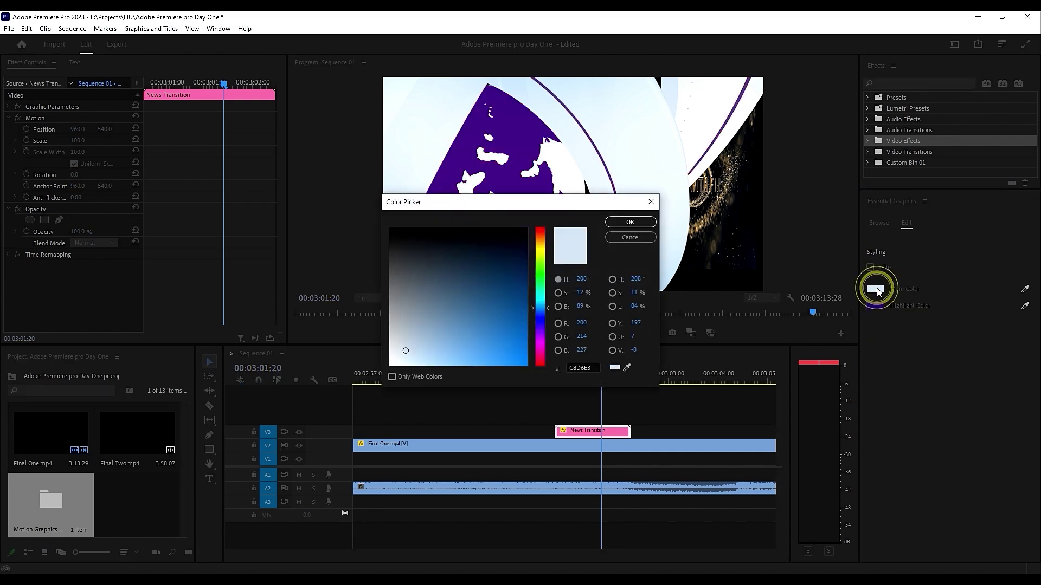
left_click(541, 259)
left_click(507, 347)
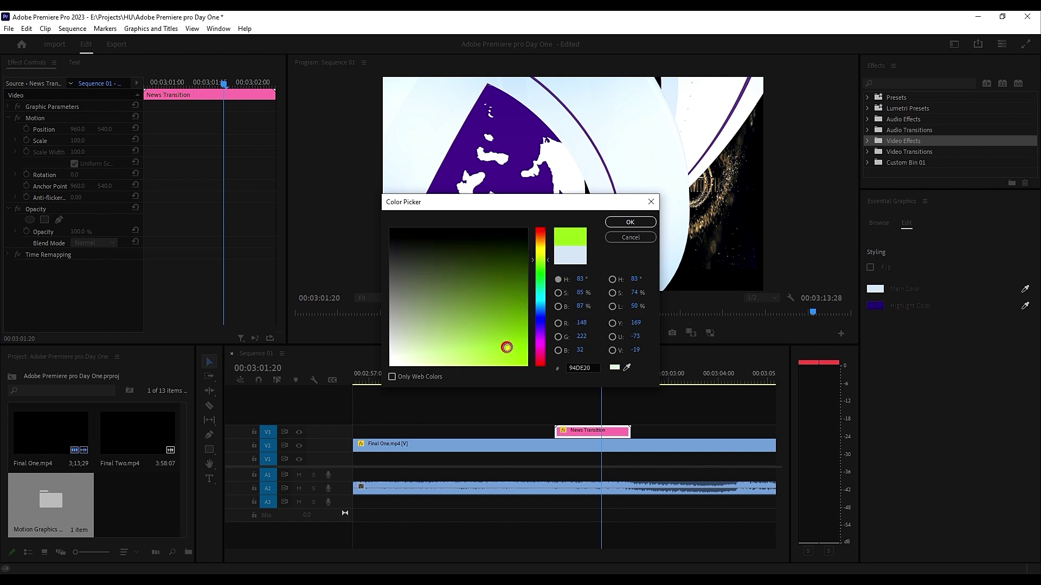
left_click(629, 222)
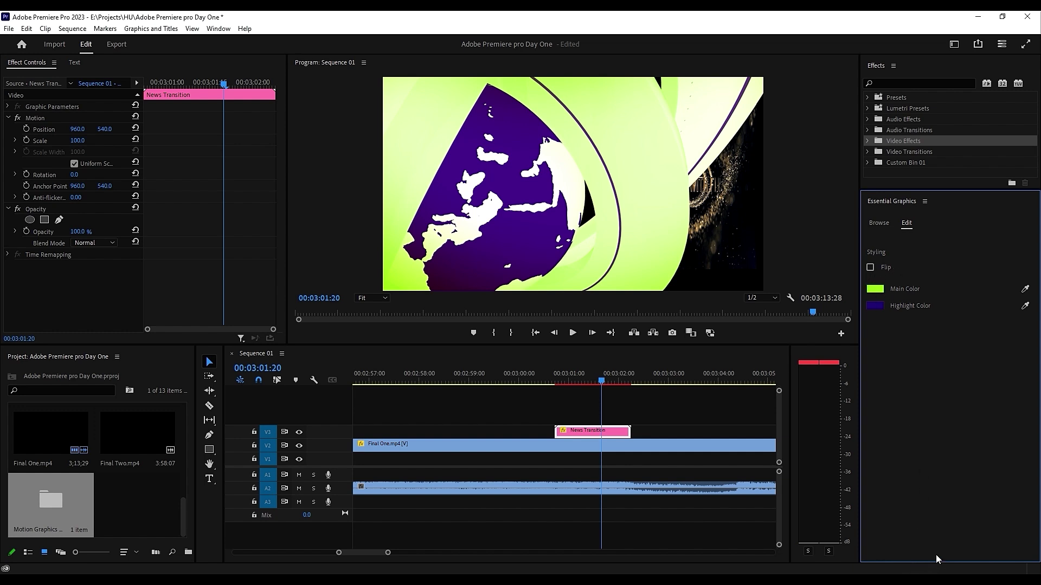
left_click(869, 268)
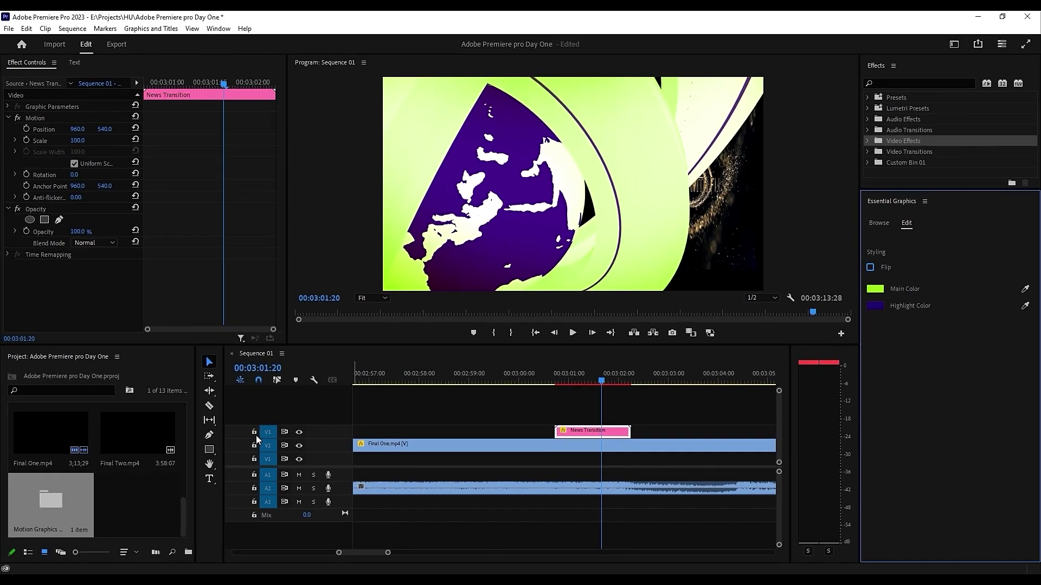
Step: Lock and unlock track V3, and turn the track's output off and back on
left_click(255, 433)
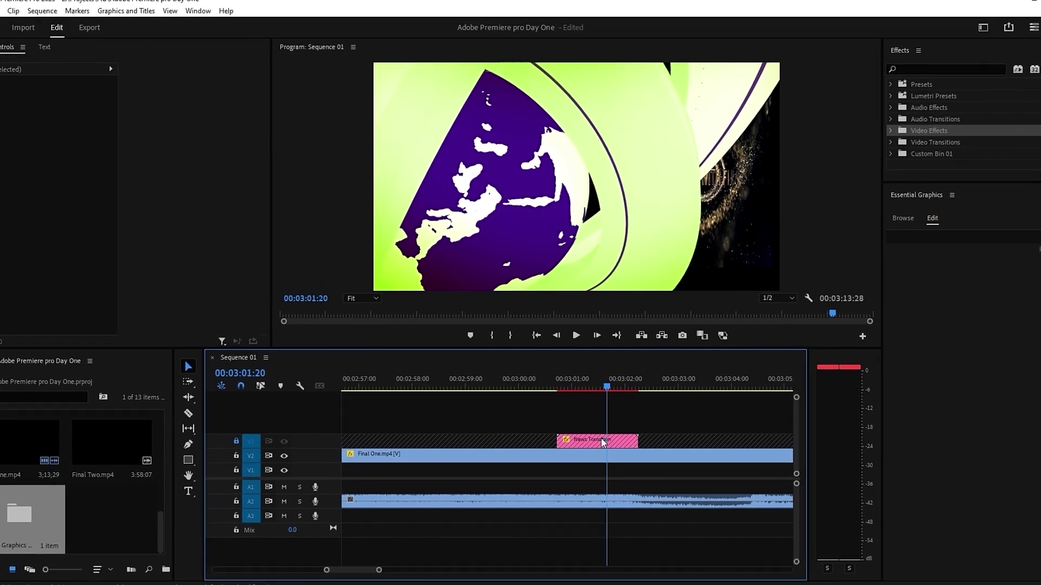
left_click(225, 447)
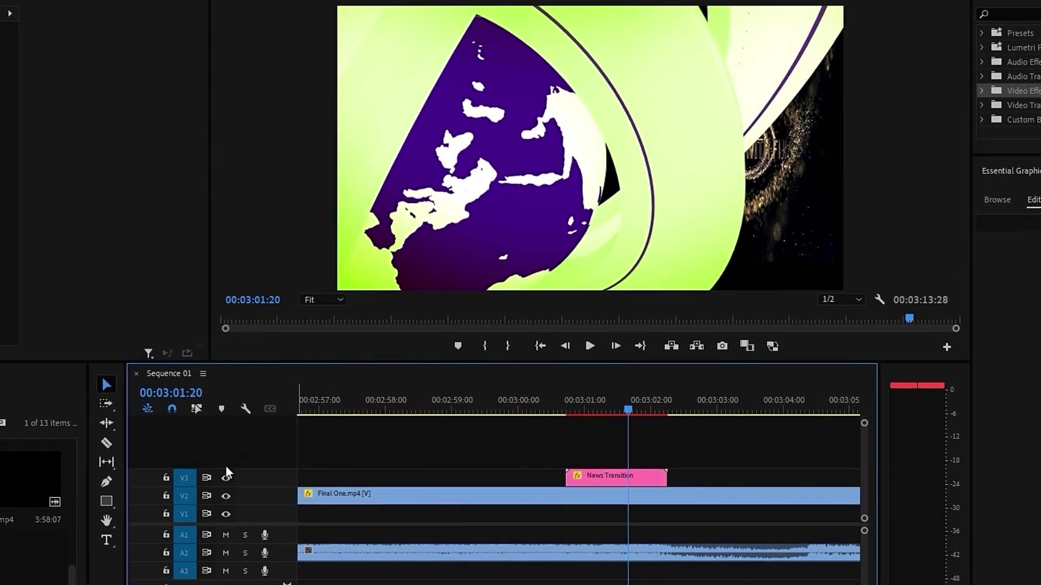
left_click(236, 473)
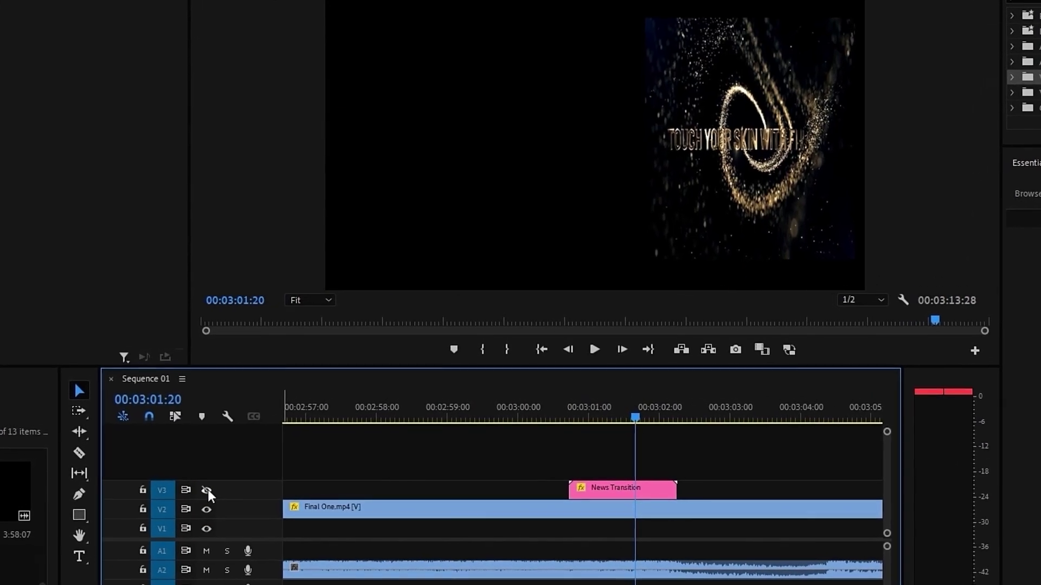
left_click(513, 518)
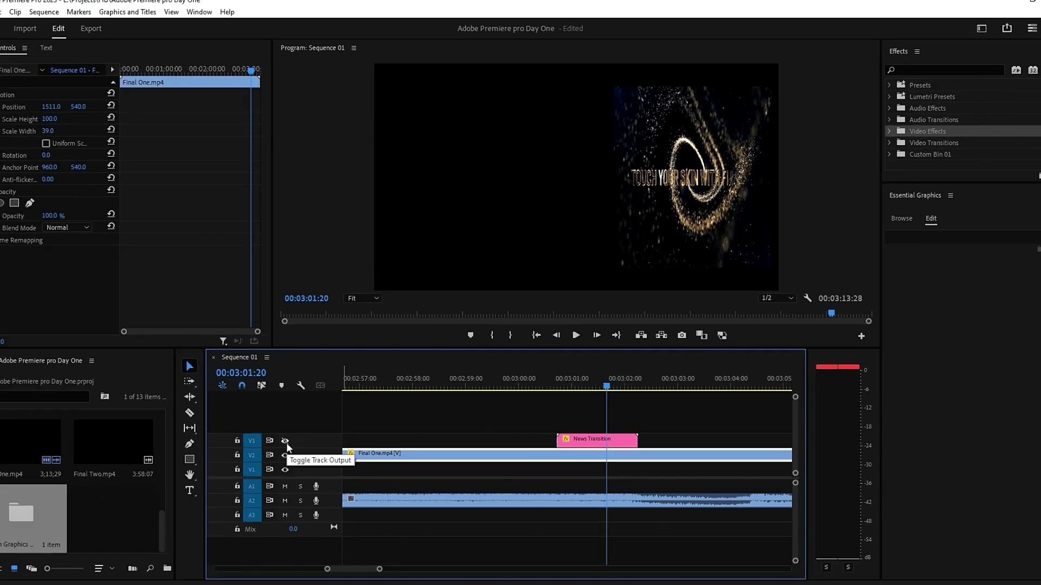
left_click(285, 441)
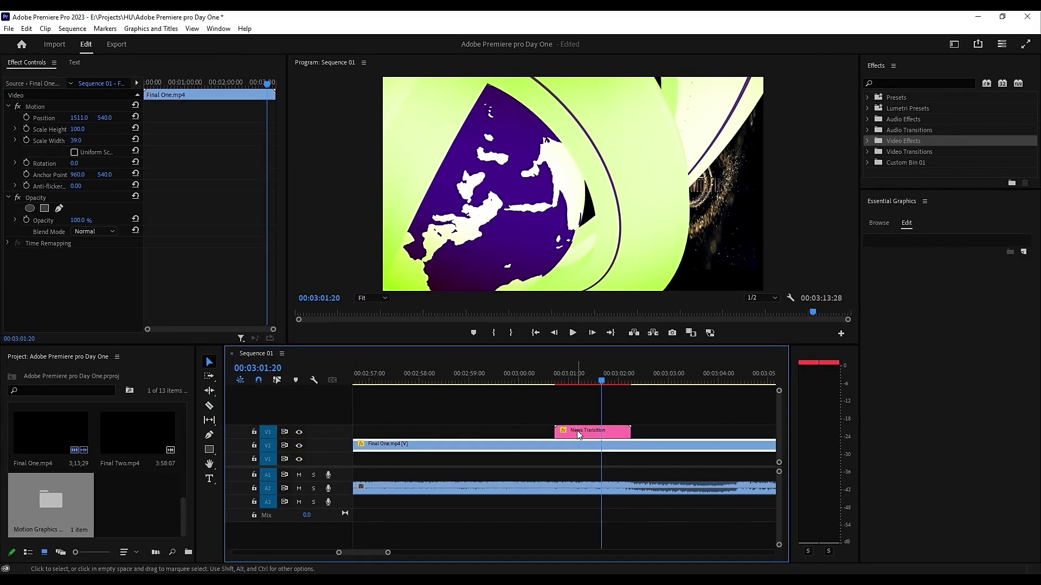
Step: Lower the News Transition clip's opacity to 6% and raise it to 73%
left_click(576, 431)
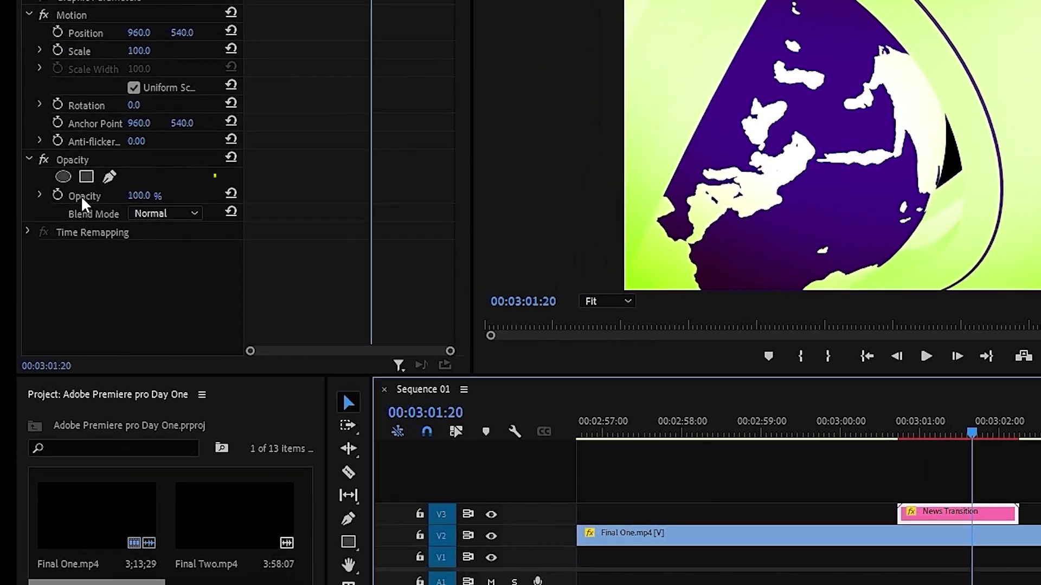
left_click_drag(150, 189, 110, 188)
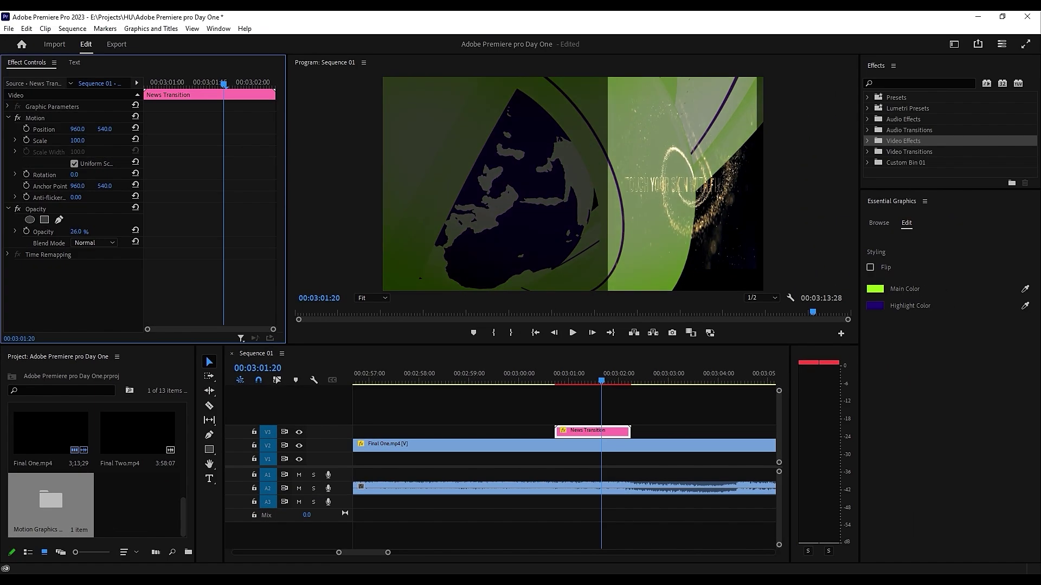
left_click_drag(77, 231, 66, 231)
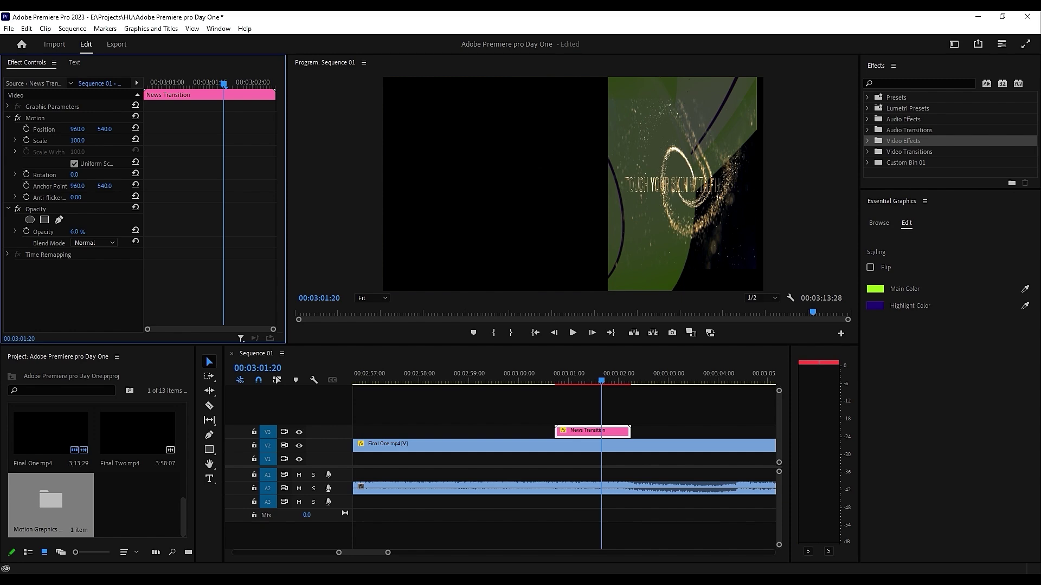
left_click_drag(74, 232, 109, 232)
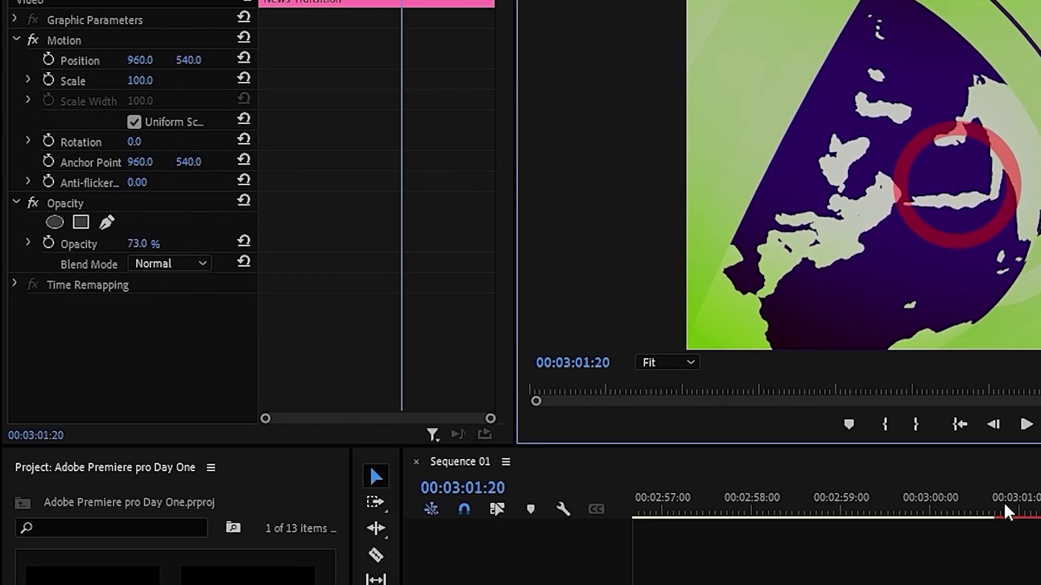
left_click(1036, 580)
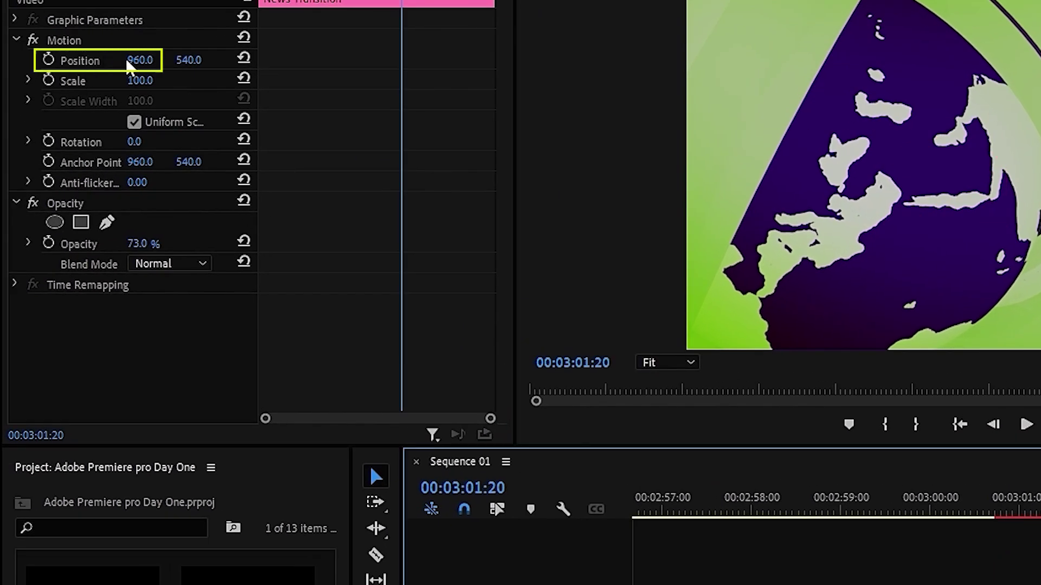
Step: Set the News Transition clip's horizontal position to 1803 and reset its opacity to 100%
left_click_drag(134, 61, 951, 61)
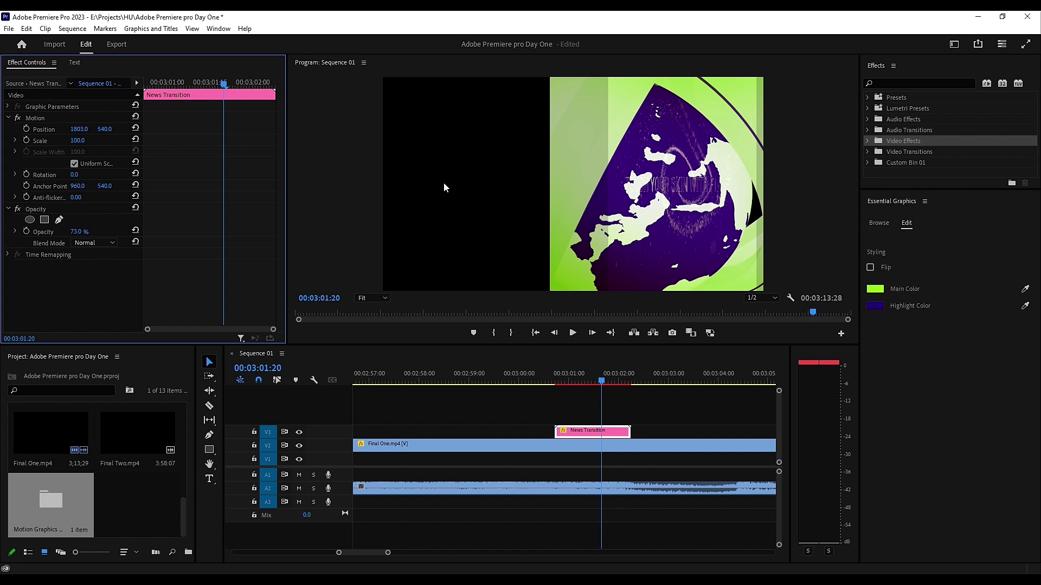
left_click_drag(74, 234, 41, 234)
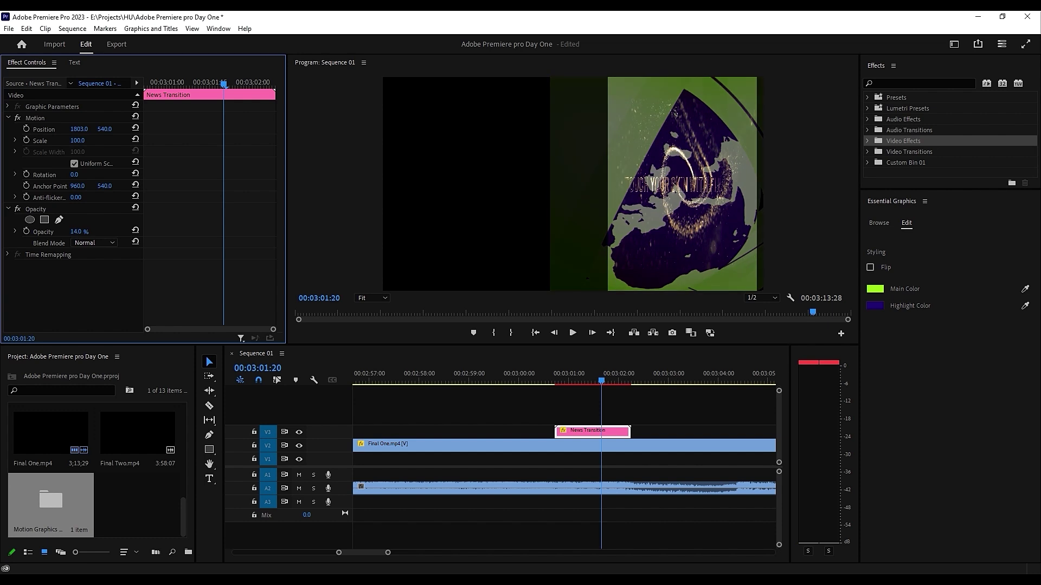
left_click_drag(40, 234, 51, 243)
left_click(136, 232)
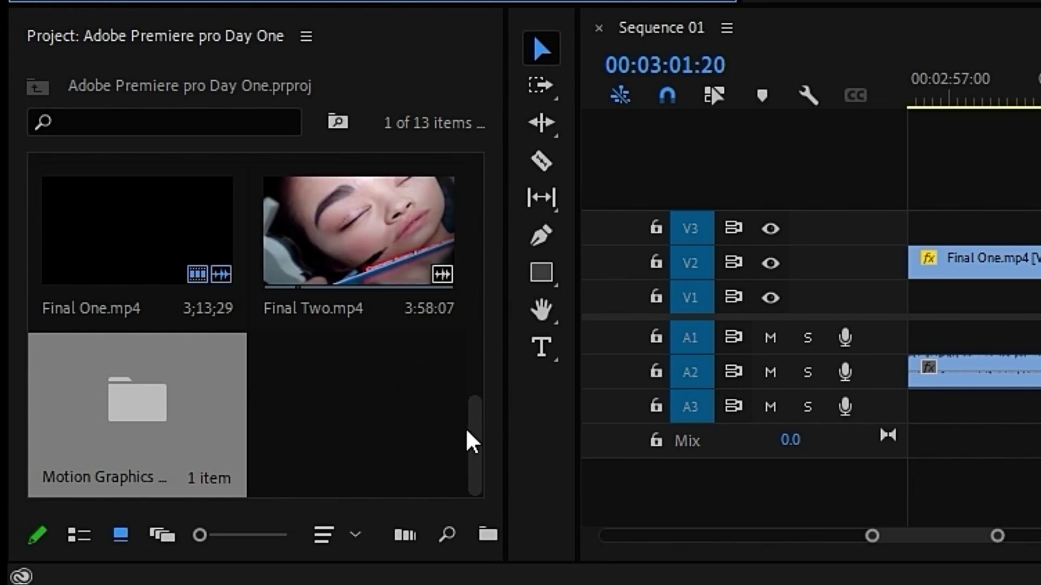
Step: Browse the project's media items and switch their display to List View
mouse_move(468, 432)
left_mouse_down()
mouse_move(475, 318)
mouse_move(471, 367)
left_mouse_up()
scroll(474, 369, "down", 1)
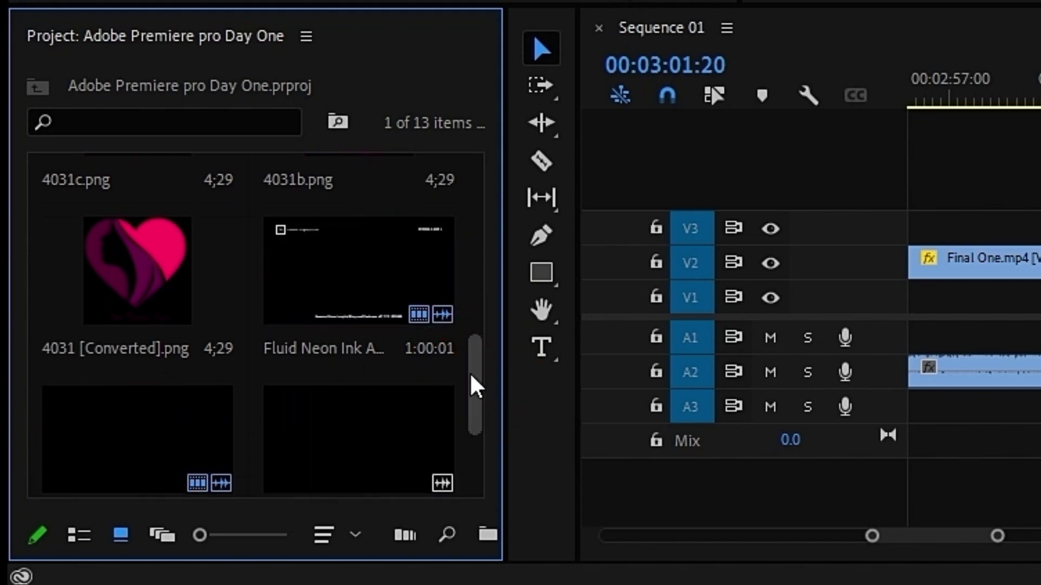
left_click_drag(474, 385, 473, 423)
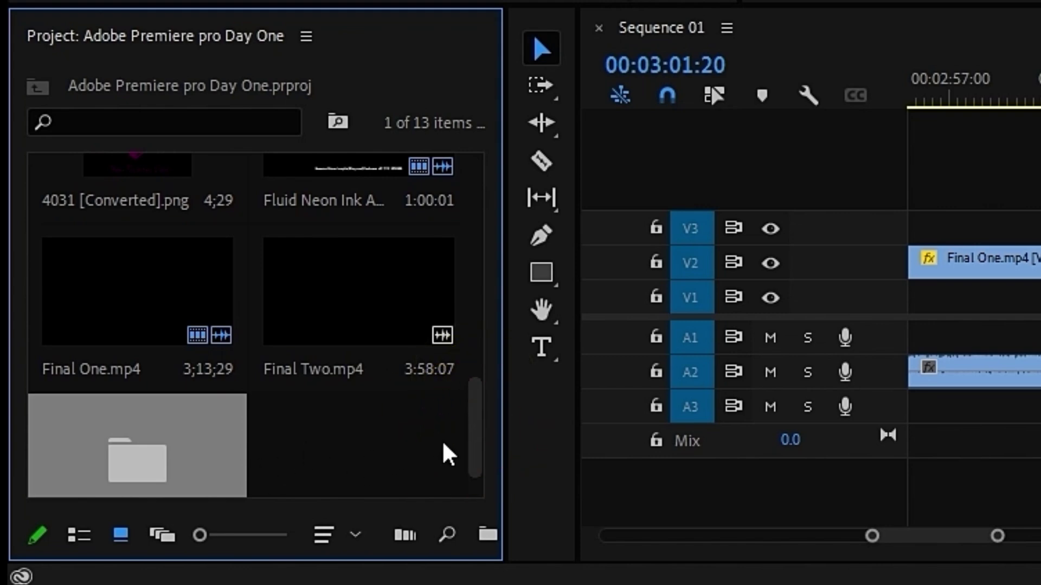
left_click_drag(472, 460, 469, 487)
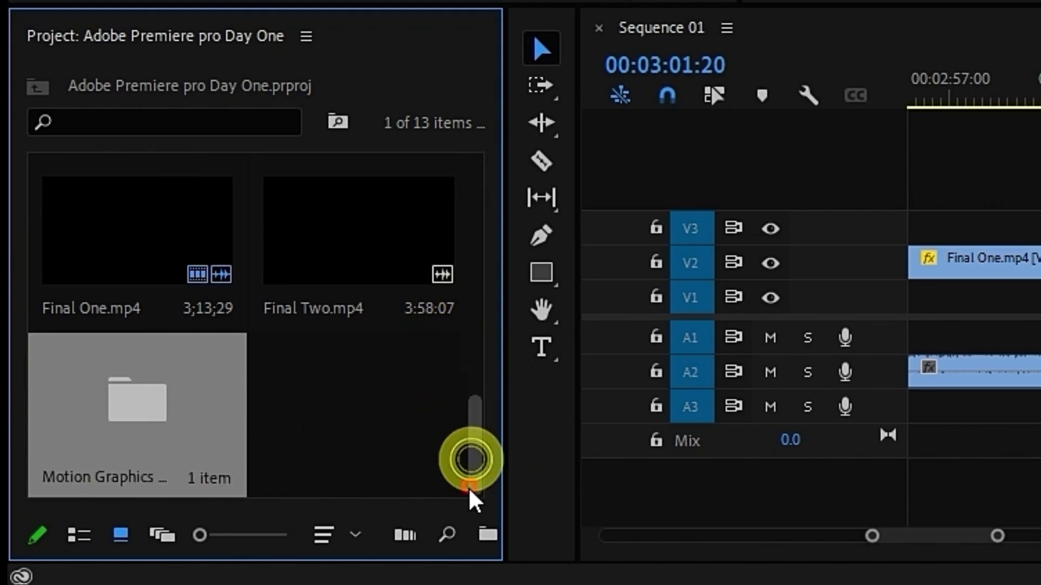
left_click(77, 535)
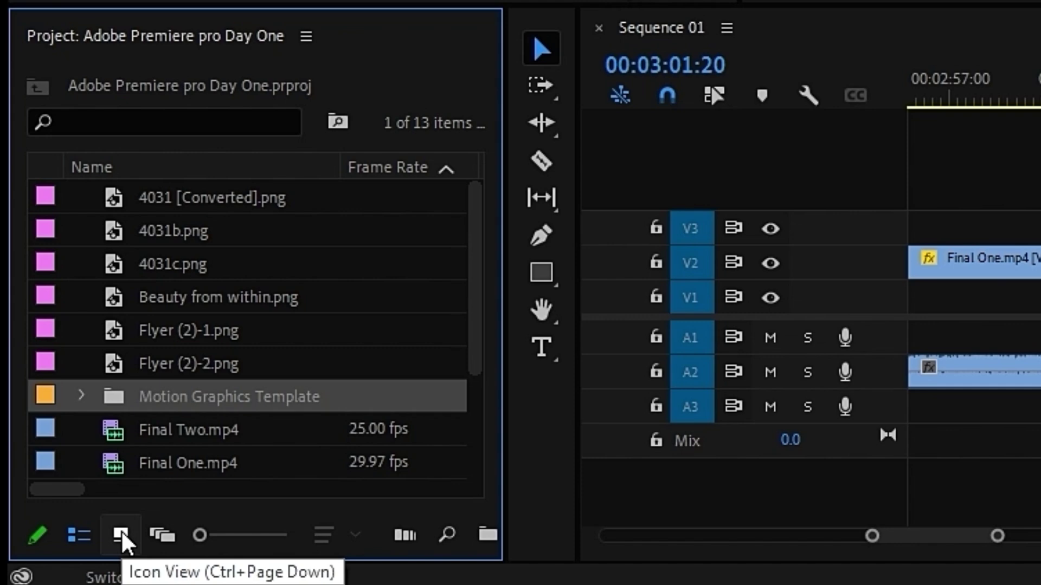
left_click(72, 538)
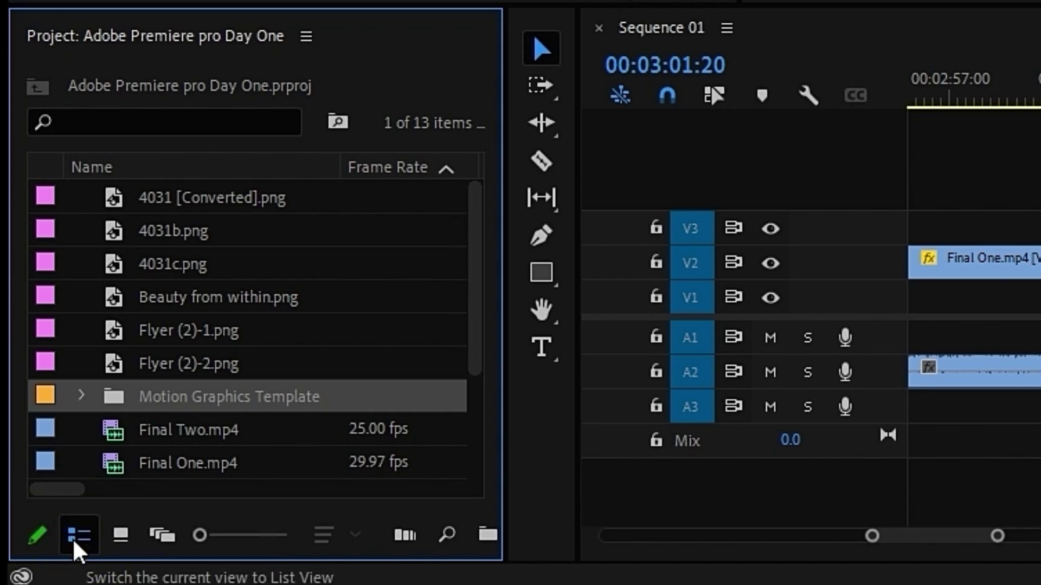
left_click(479, 304)
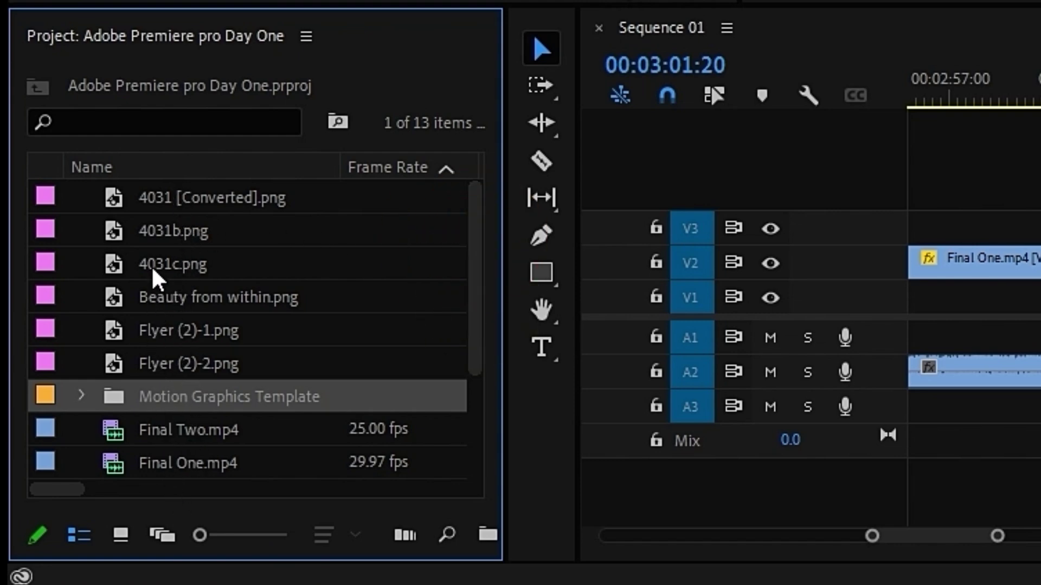
mouse_move(154, 276)
mouse_move(162, 229)
mouse_move(172, 198)
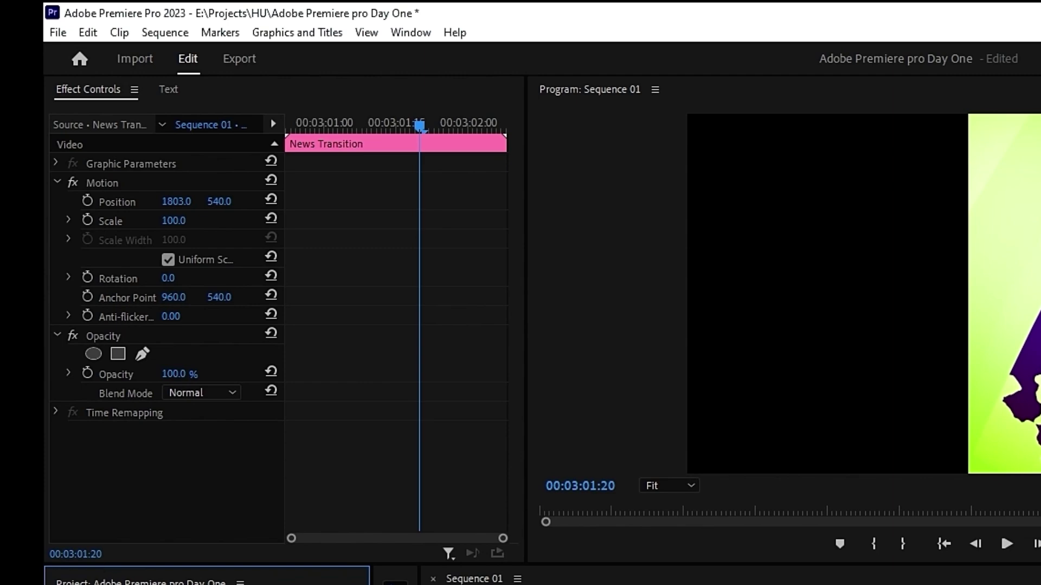
Step: Show the Source Monitor and load 4031 [Converted].png into it
left_click(410, 34)
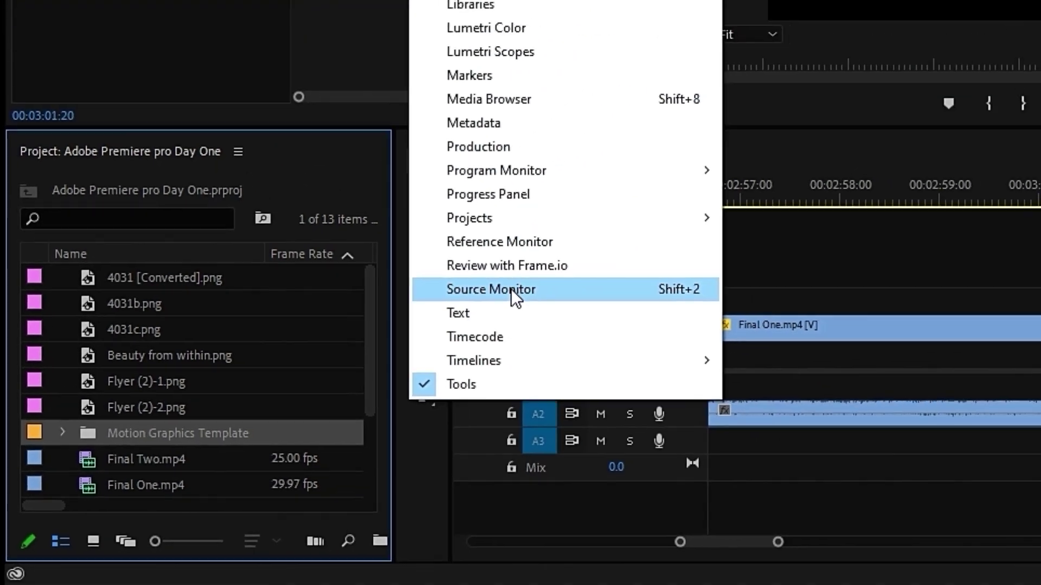
left_click(655, 210)
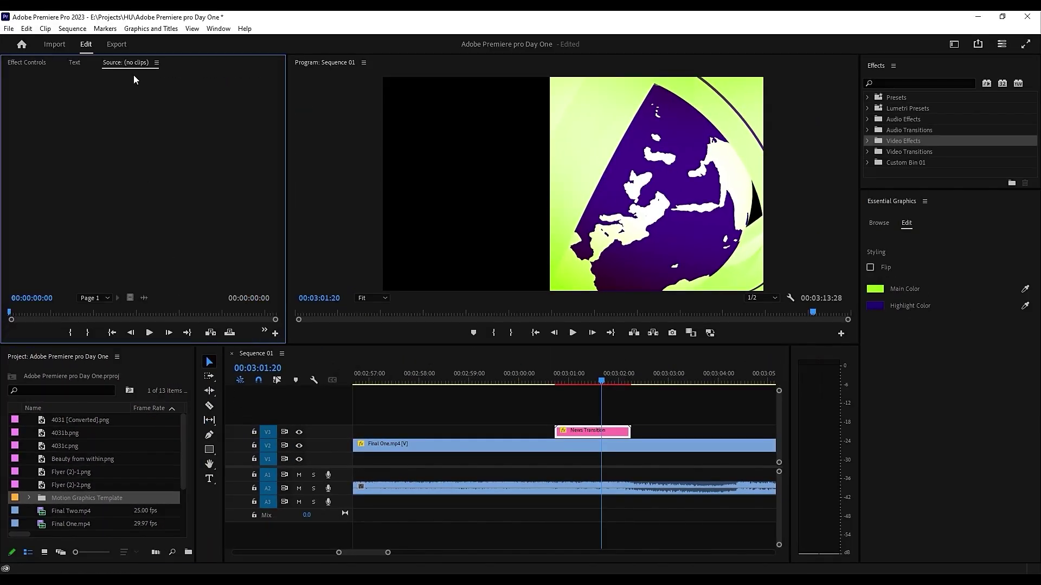
double_click(43, 424)
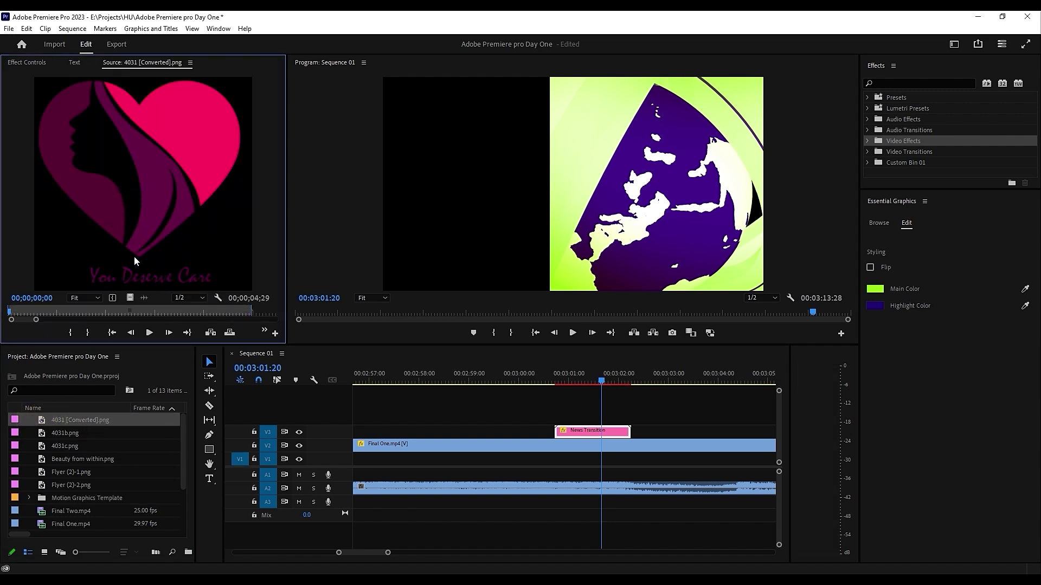
Step: Load Final Two.mp4 into the Source Monitor and play its first few seconds
left_click(150, 332)
left_click(150, 333)
double_click(42, 511)
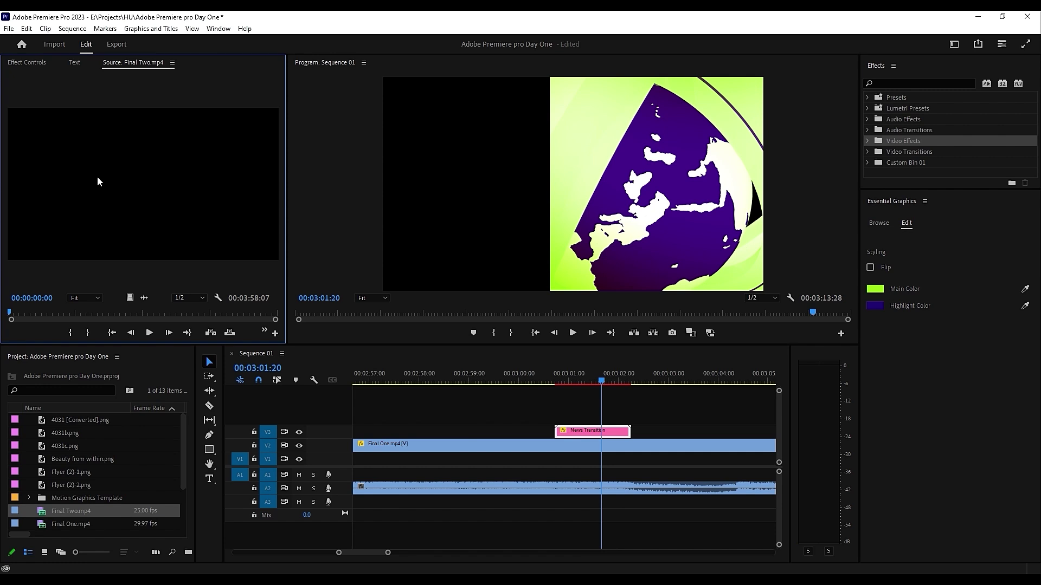
left_click(149, 332)
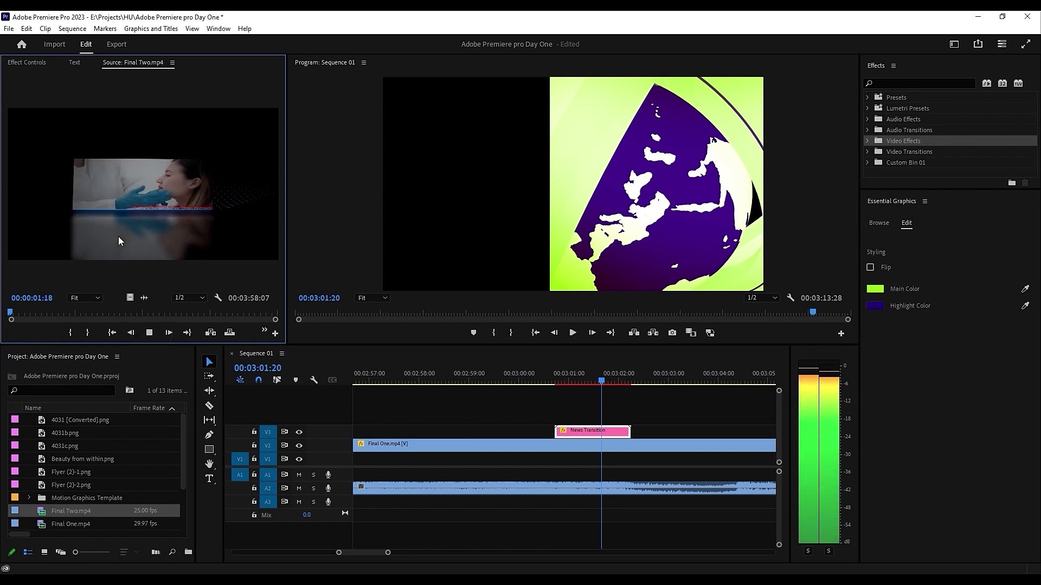
left_click(149, 333)
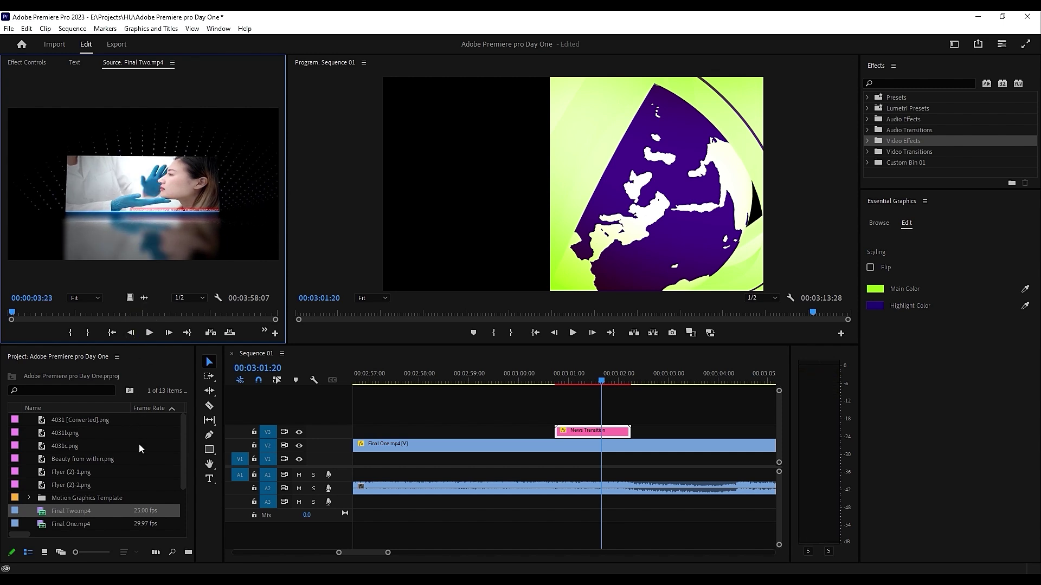
Step: Load the crowd-cheering-wildly audio clip into the Source Monitor, play it and stop it near its end
scroll(138, 454, "down", 2)
scroll(138, 457, "down", 1)
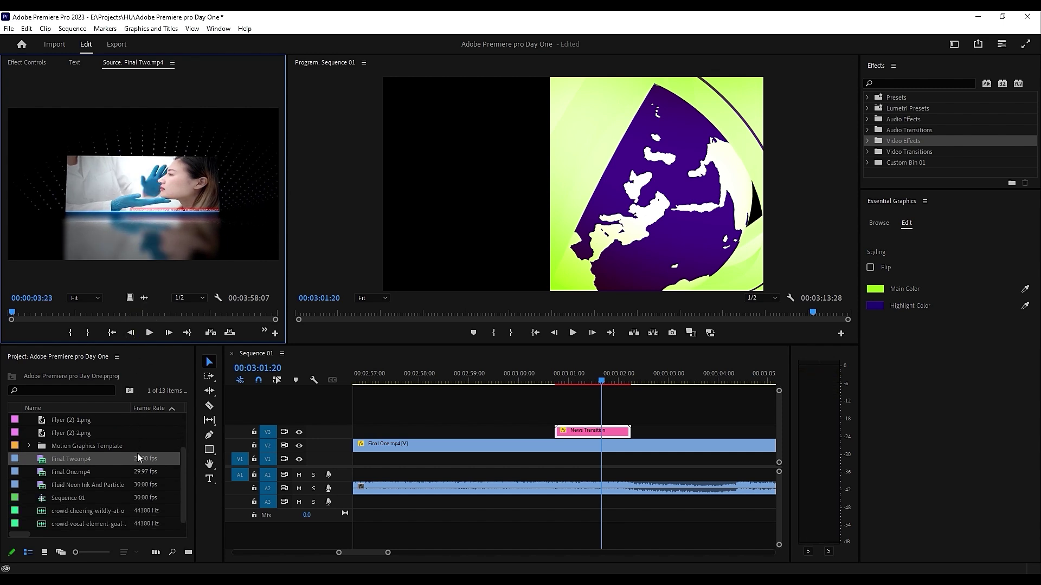
left_click(181, 515)
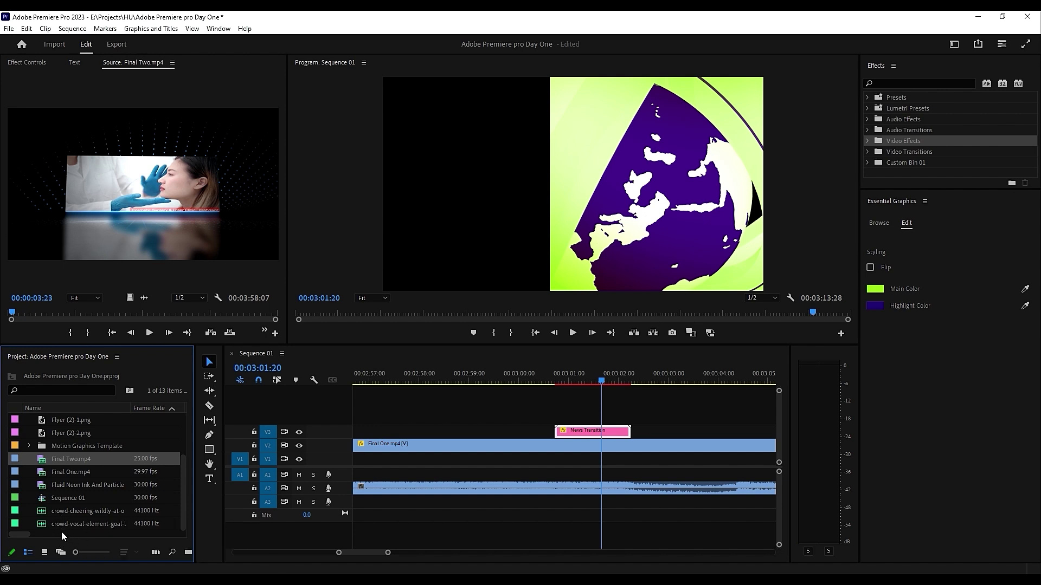
double_click(44, 512)
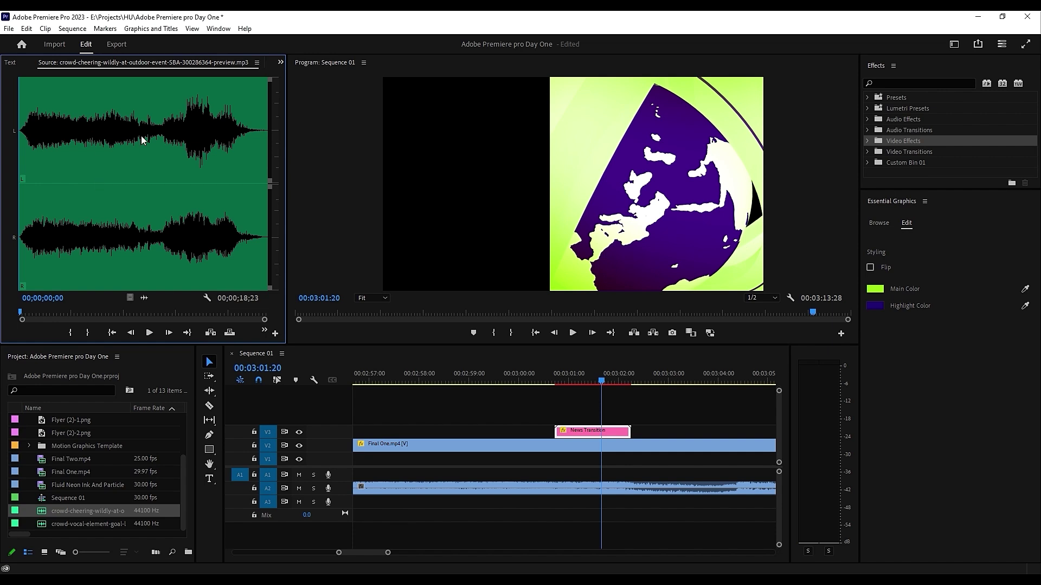
left_click(149, 333)
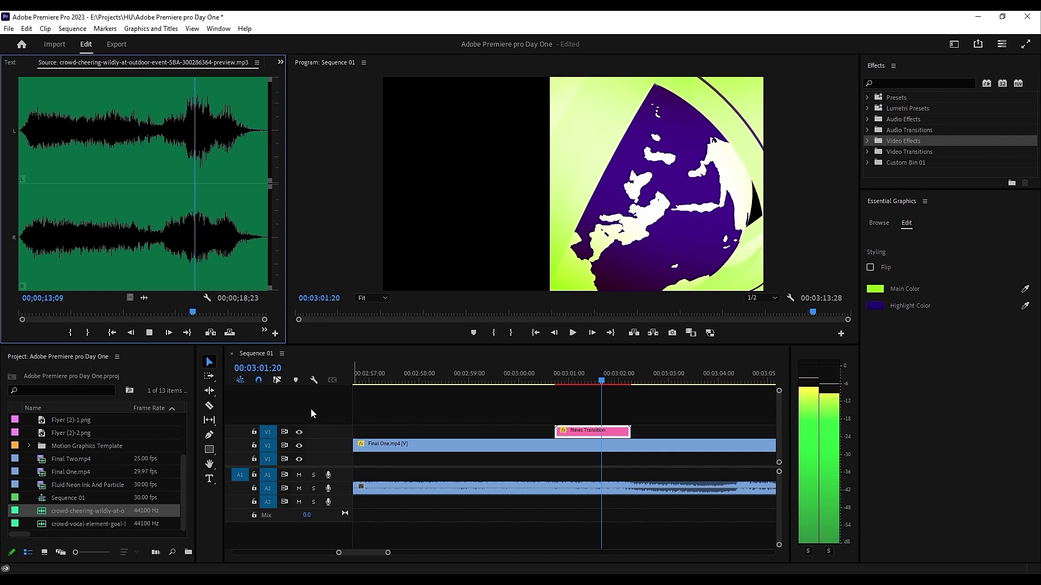
left_click(150, 332)
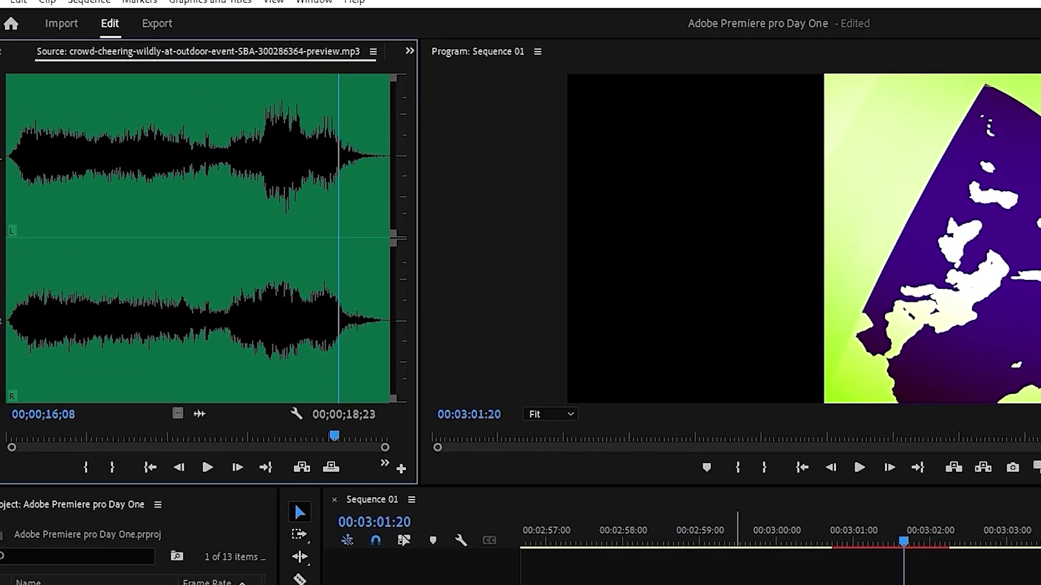
Step: Close the Source Monitor, narrow its panel group to enlarge the Program Monitor, and show Effect Controls
left_click(373, 52)
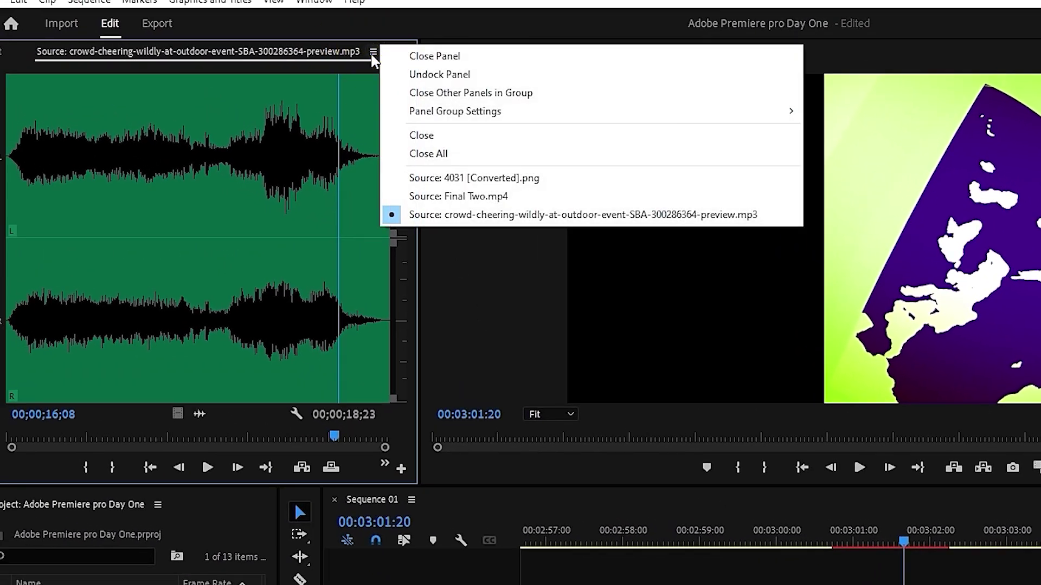
left_click(415, 56)
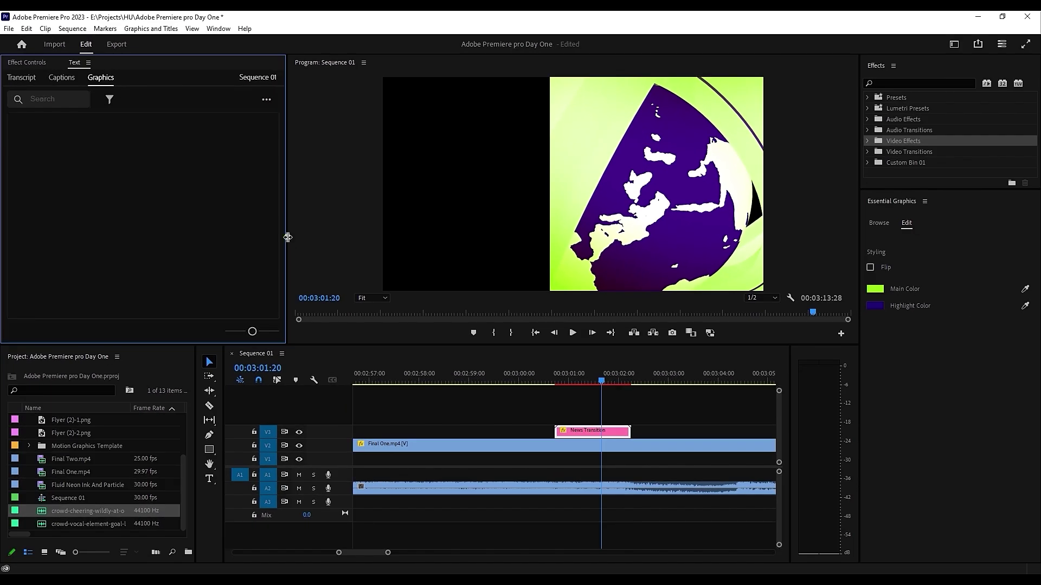
left_click_drag(287, 237, 178, 232)
left_click(24, 63)
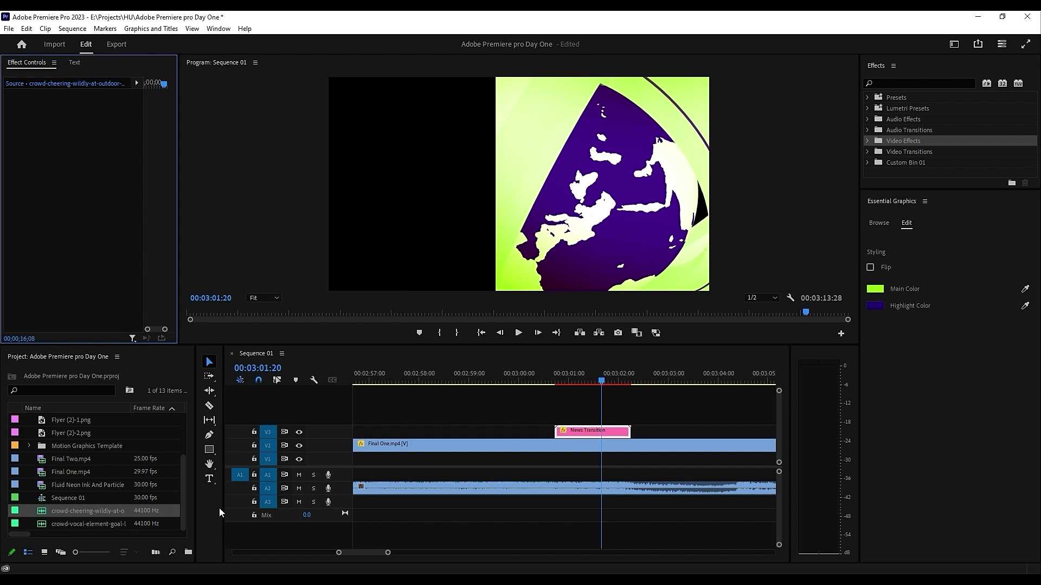
Step: Open the media Import dialog twice, cancelling it each time without importing anything
double_click(73, 492)
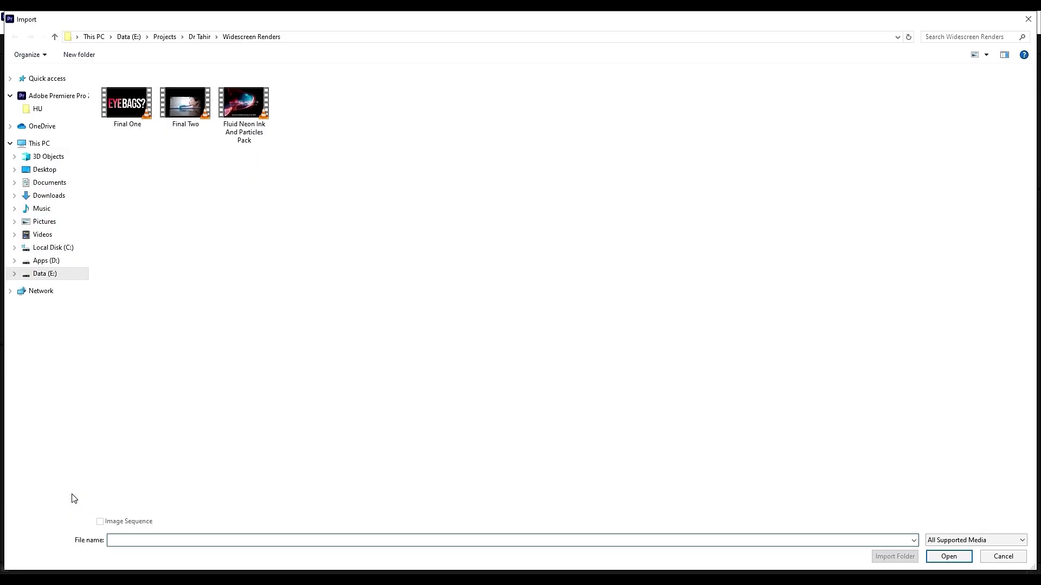
left_click(1003, 557)
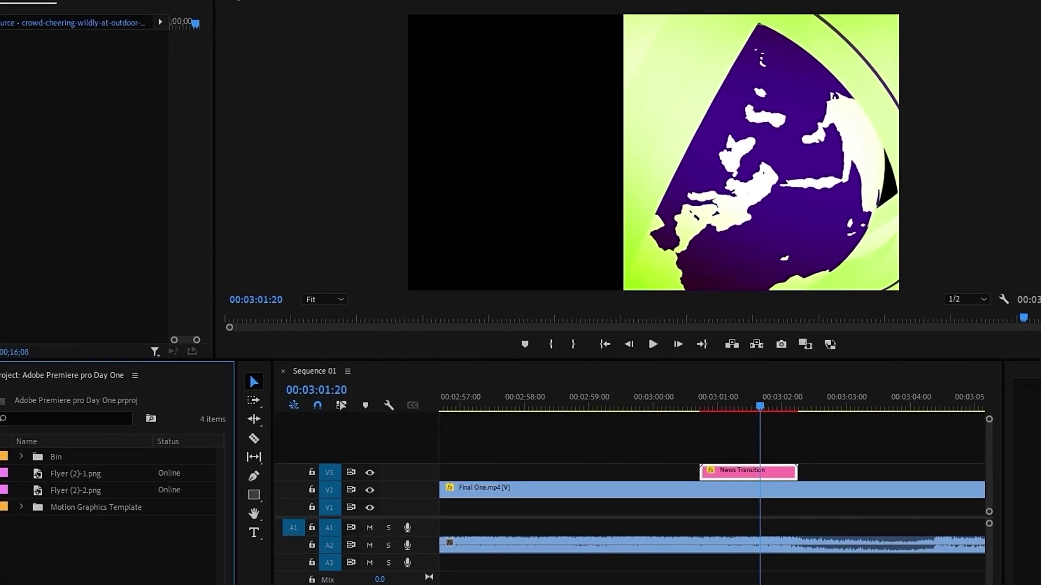
left_click(13, 1)
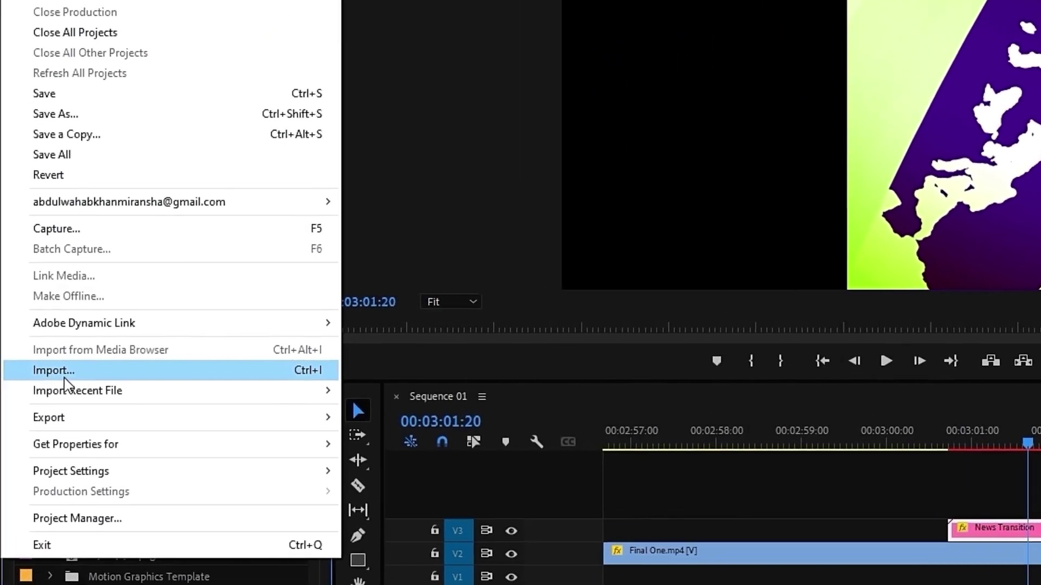
left_click(54, 366)
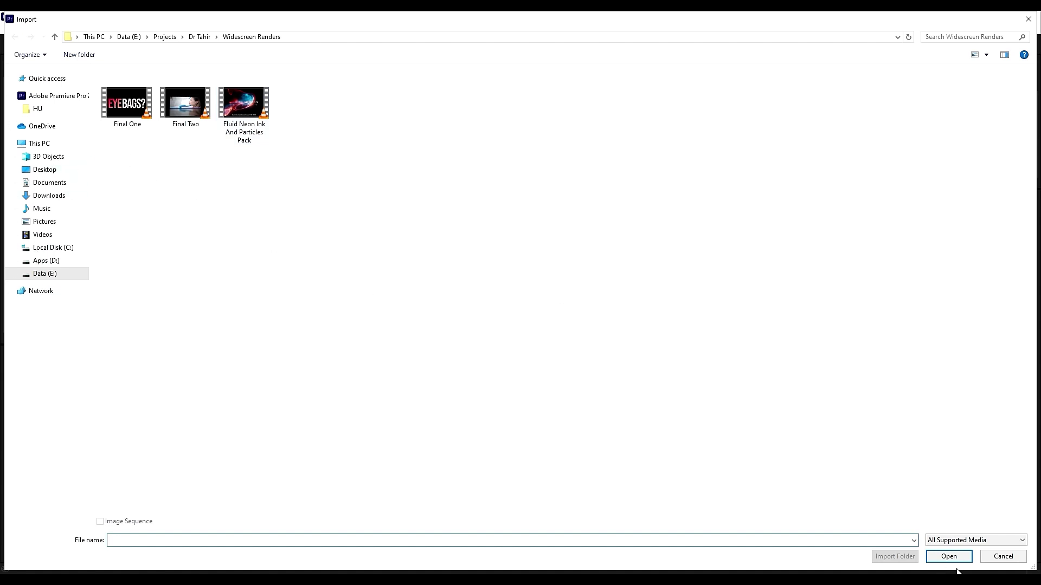
left_click(1002, 557)
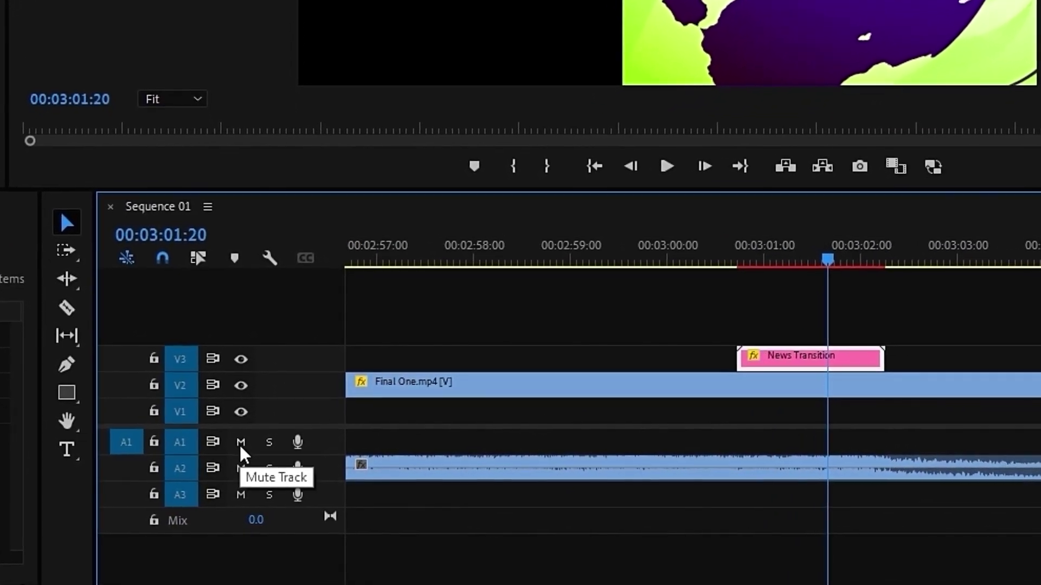
Step: Mute audio track A1 and unmute it again
left_click(243, 444)
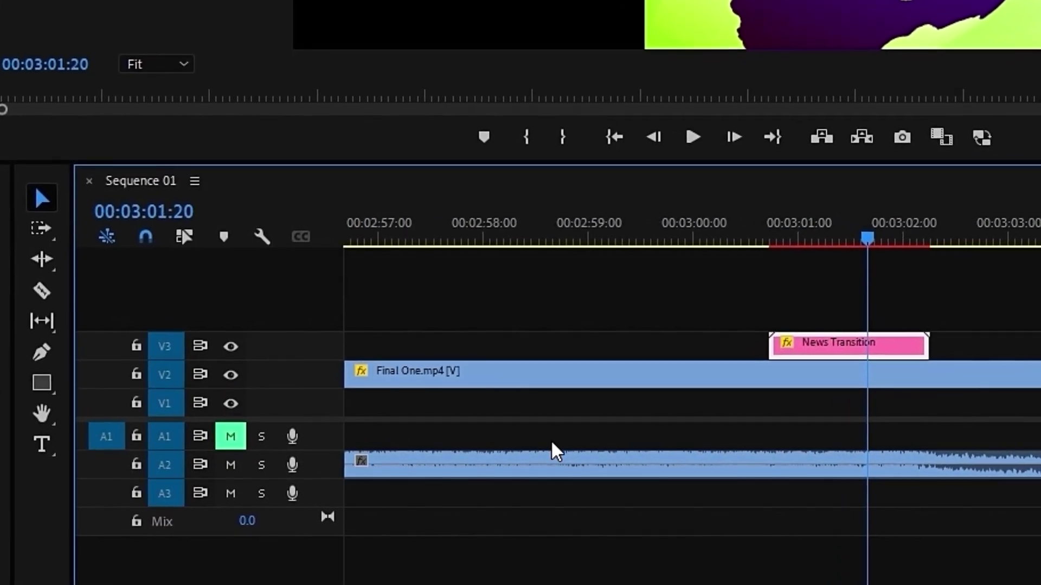
left_click(230, 437)
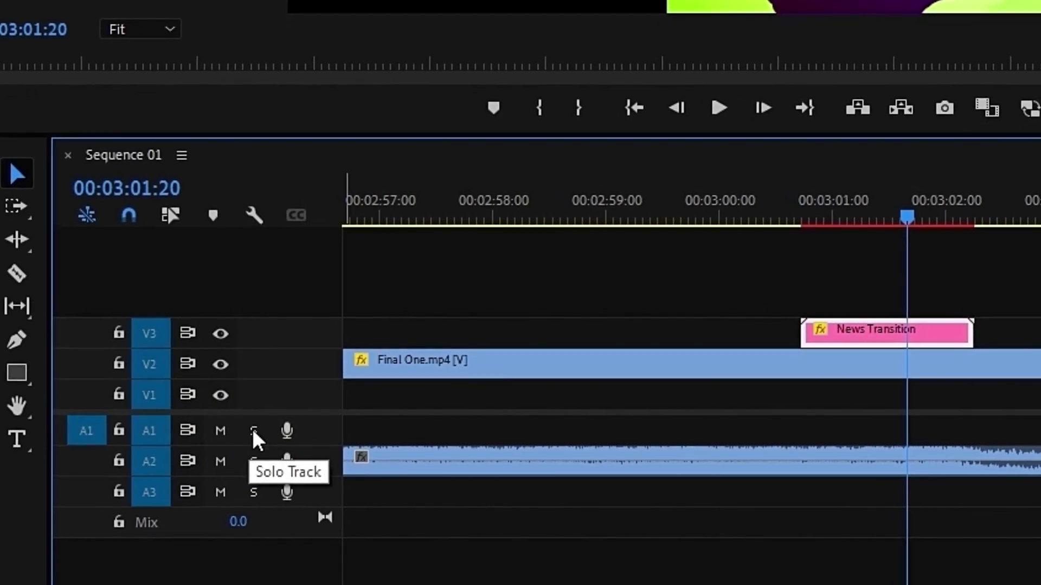
Step: Solo audio track A1 and record a short voice-over on it starting at 00:03:01:20
left_click(251, 429)
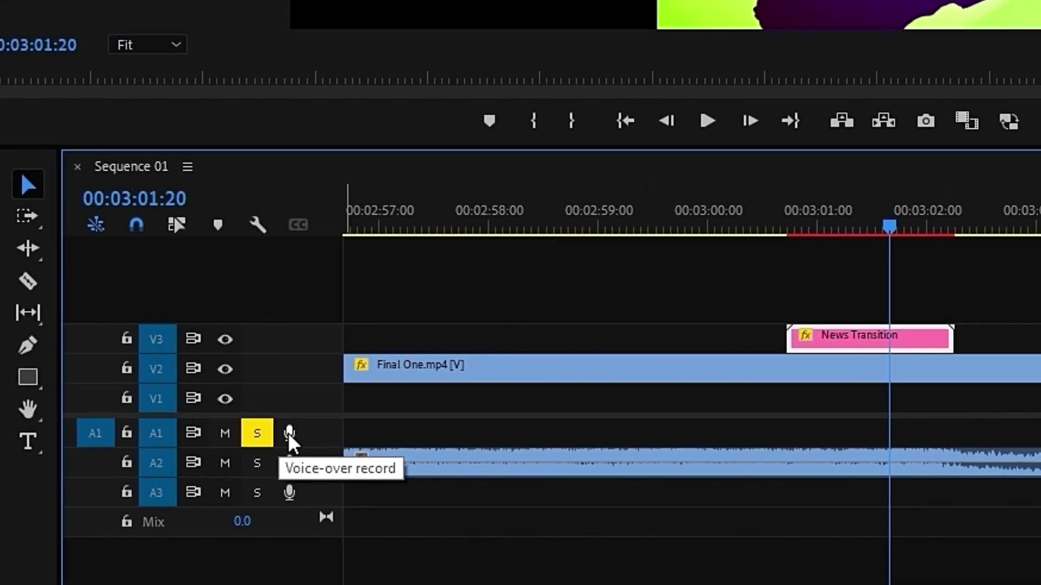
left_click(289, 432)
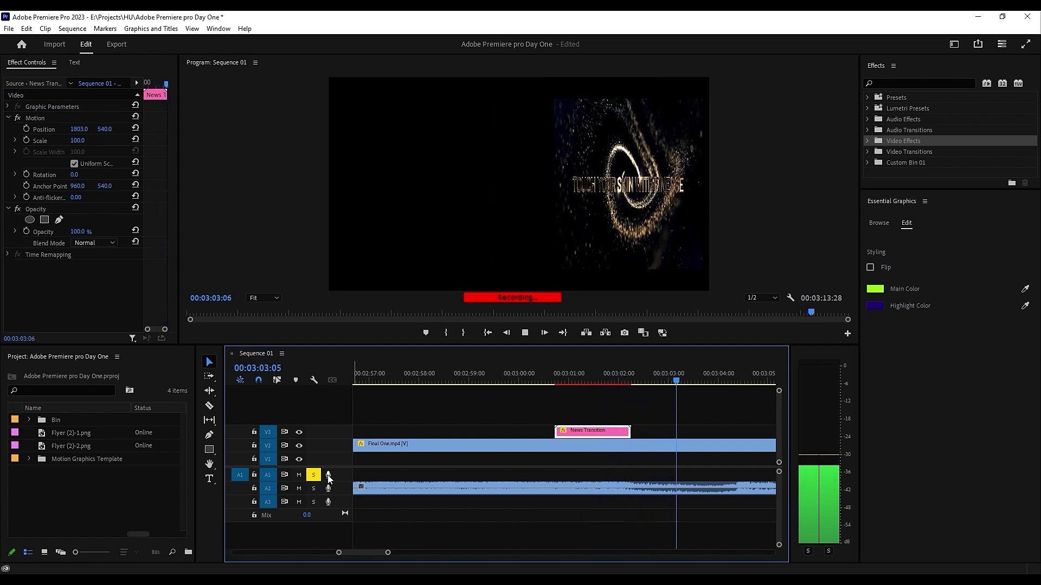
left_click(328, 475)
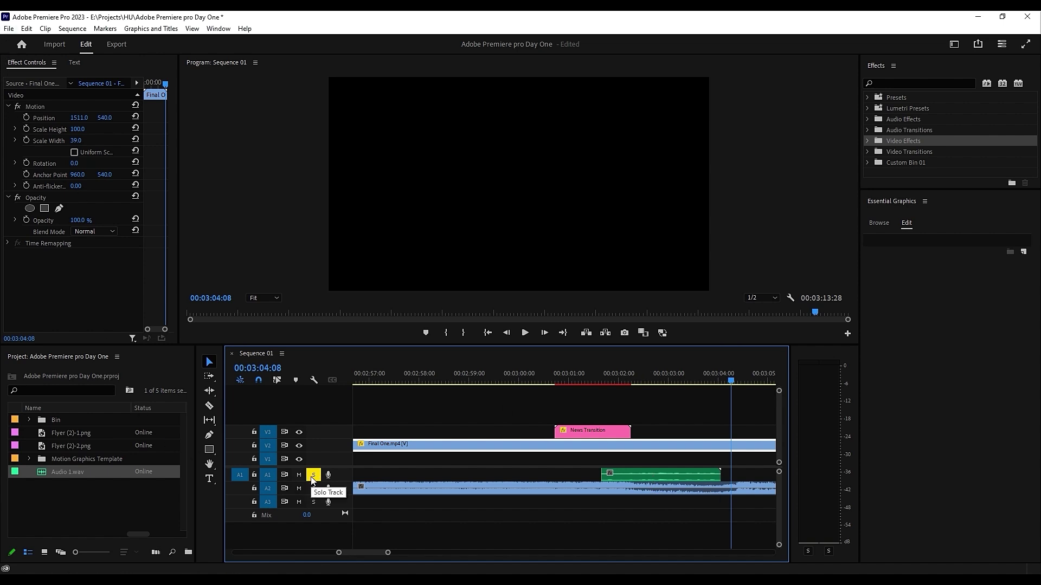
Step: Jump the playhead to the sequence's out point and back to its in point at 00:00:00:00
left_click_drag(345, 554, 220, 550)
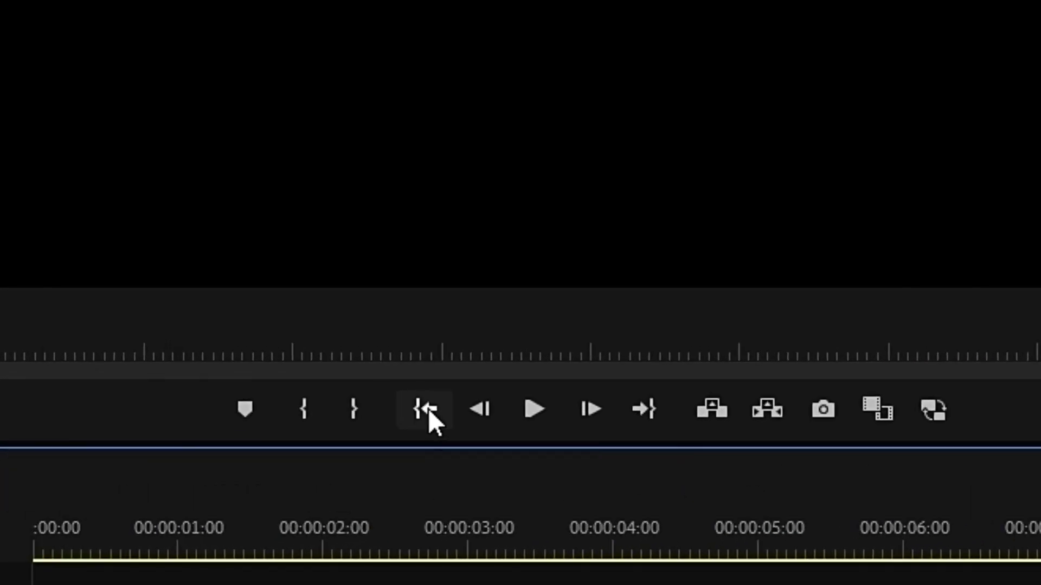
left_click(644, 411)
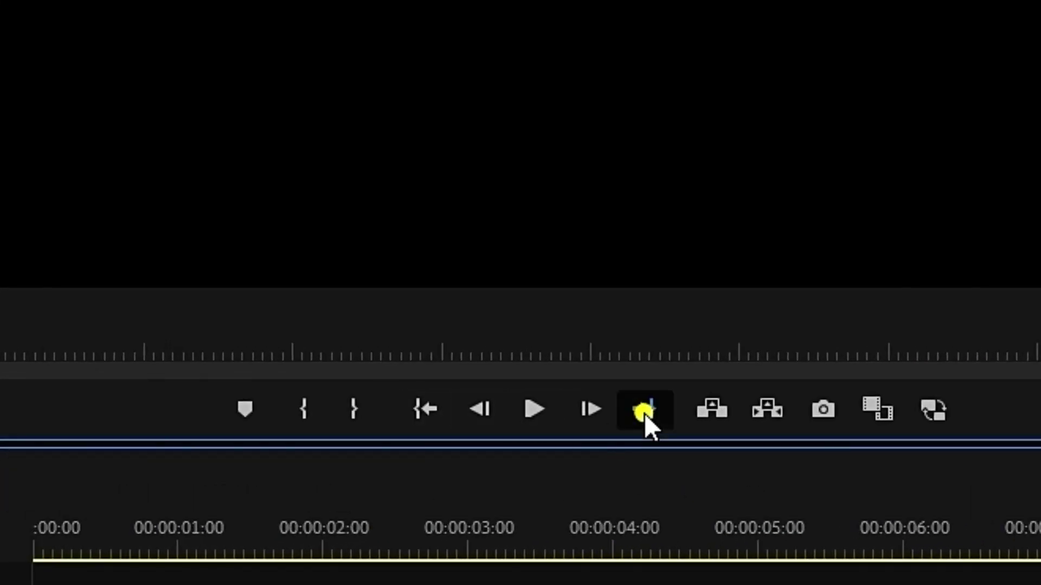
left_click(423, 407)
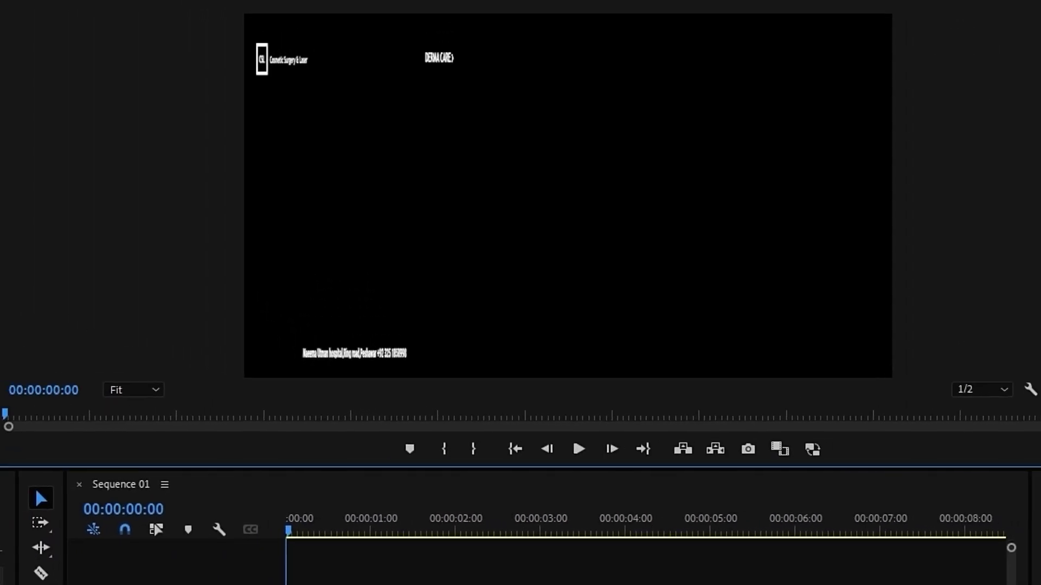
Step: Open the media export settings for Sequence 01, browse the available formats and choose H.264
left_click(1, 8)
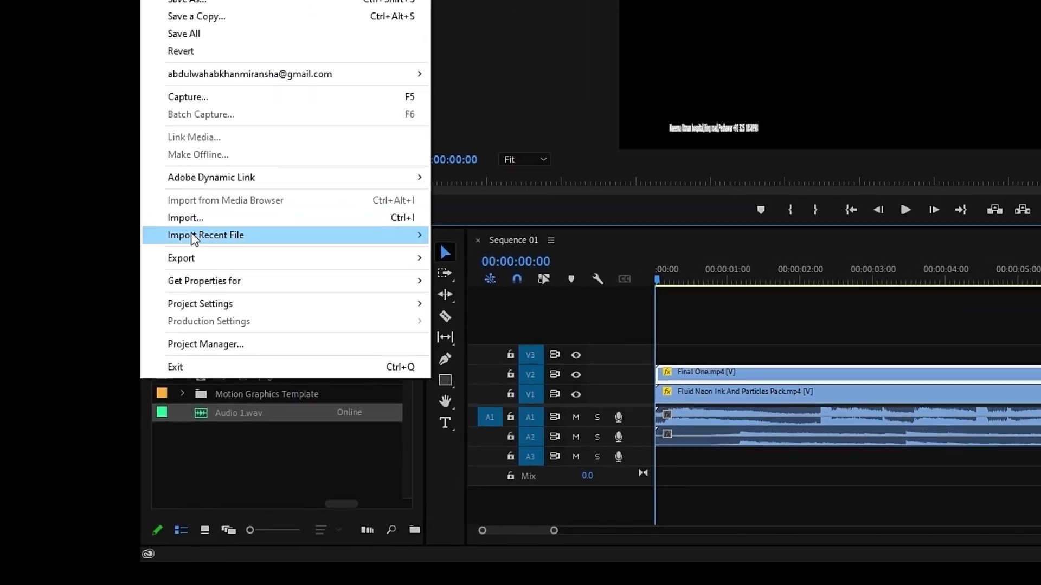
mouse_move(0, 479)
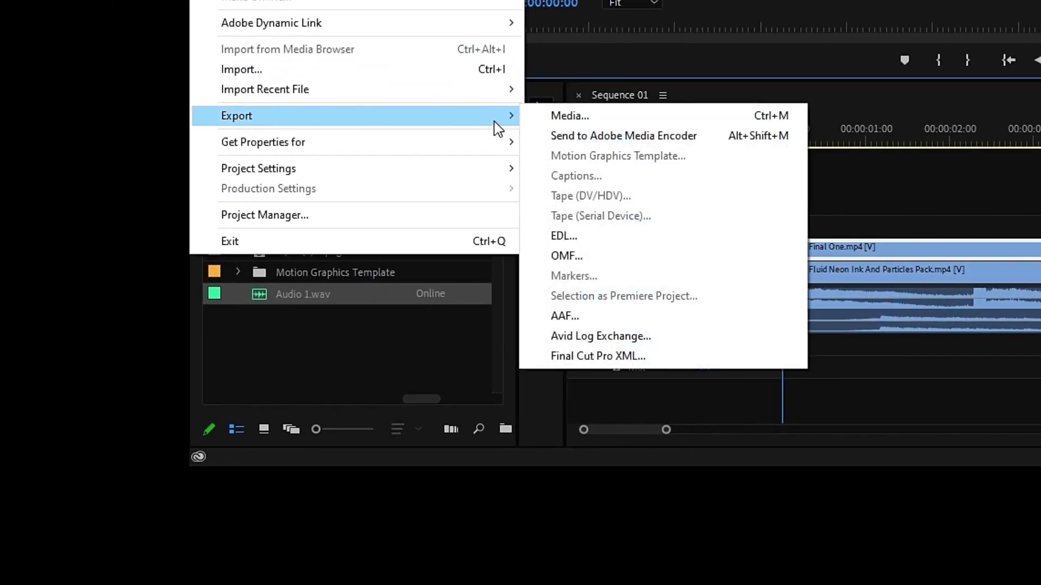
left_click(582, 119)
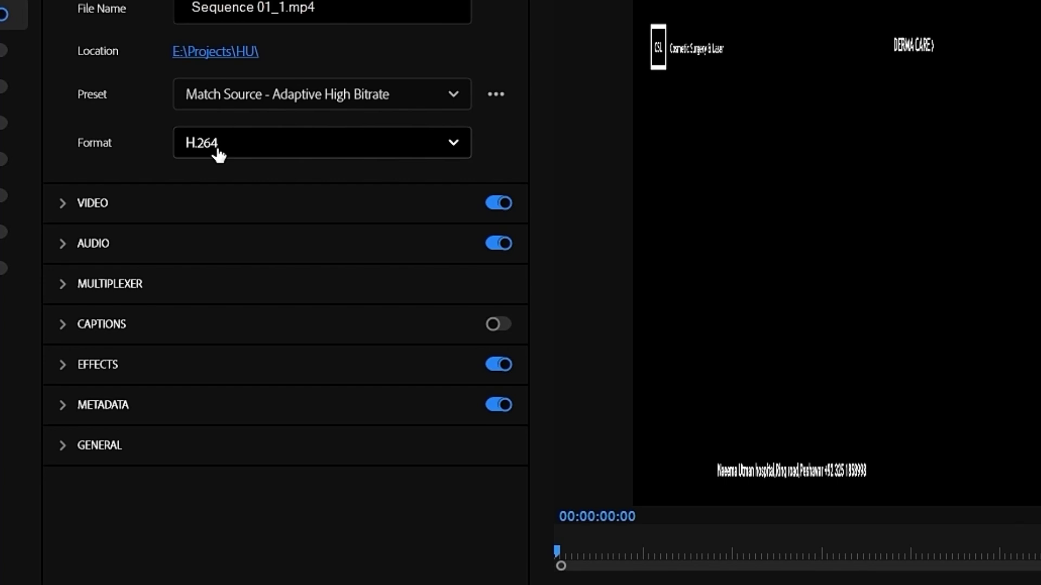
left_click(218, 152)
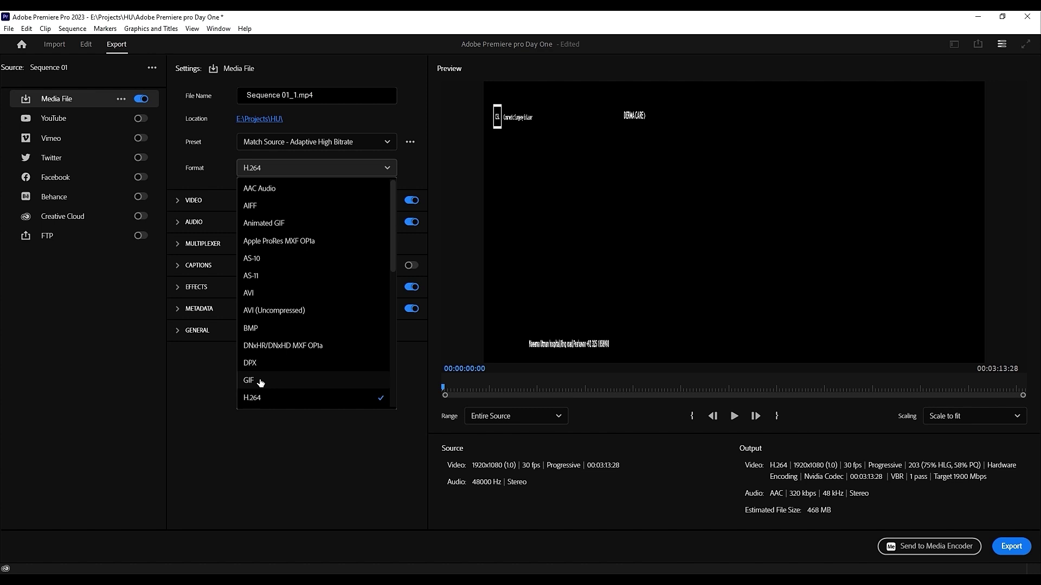
scroll(259, 333, "down", 3)
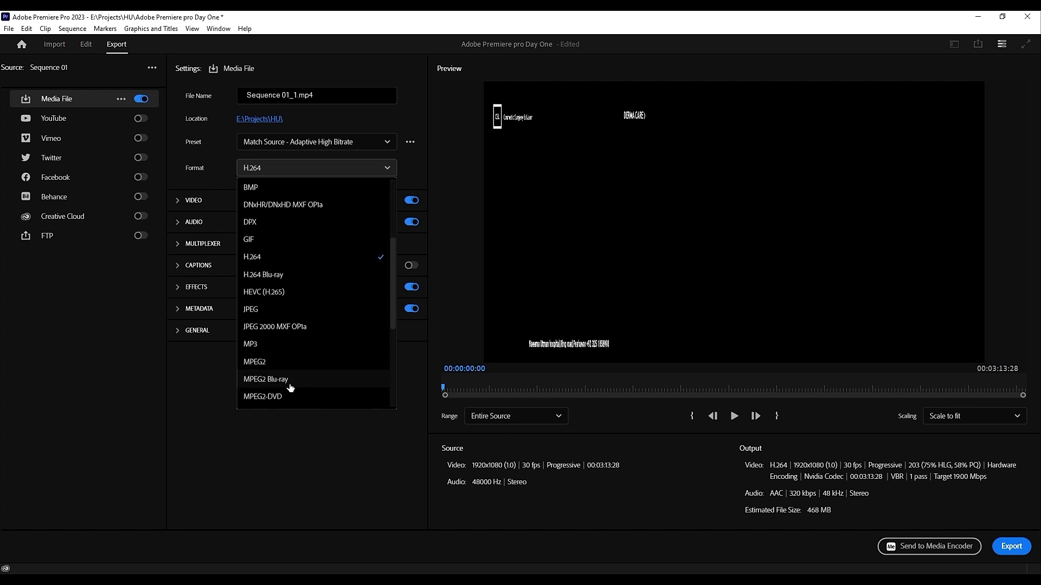
left_click_drag(391, 249, 391, 178)
scroll(279, 336, "down", 1)
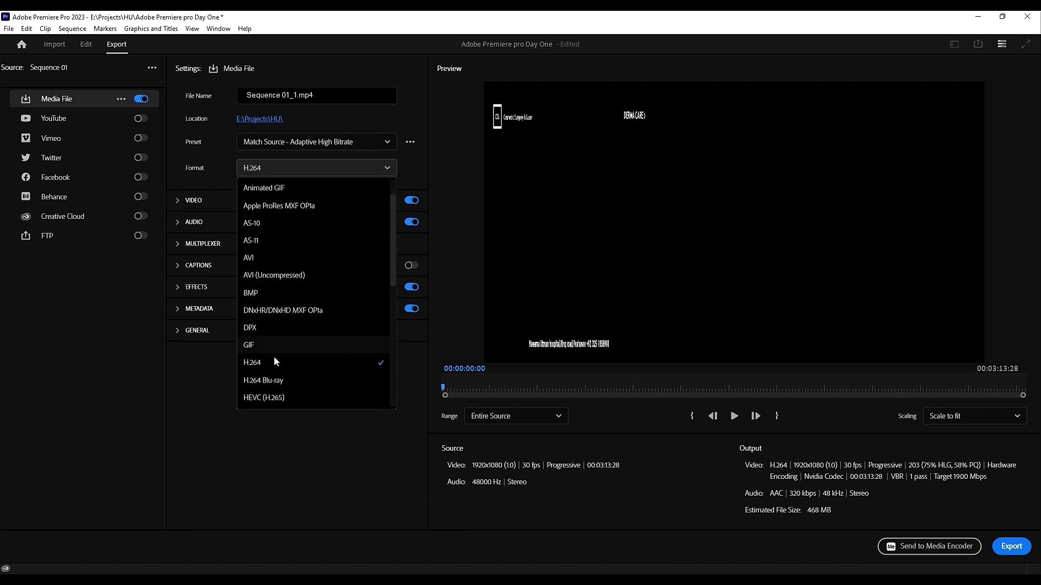
left_click(259, 368)
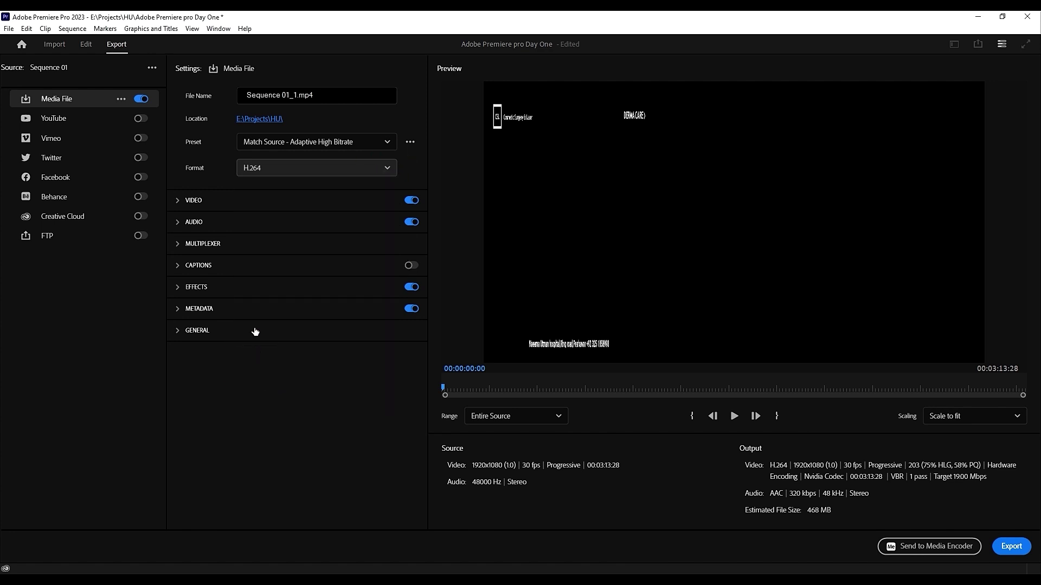
Step: Expand the video export settings, unlink the frame size from the source and choose Full HD (1920 x 1080)
left_click(176, 202)
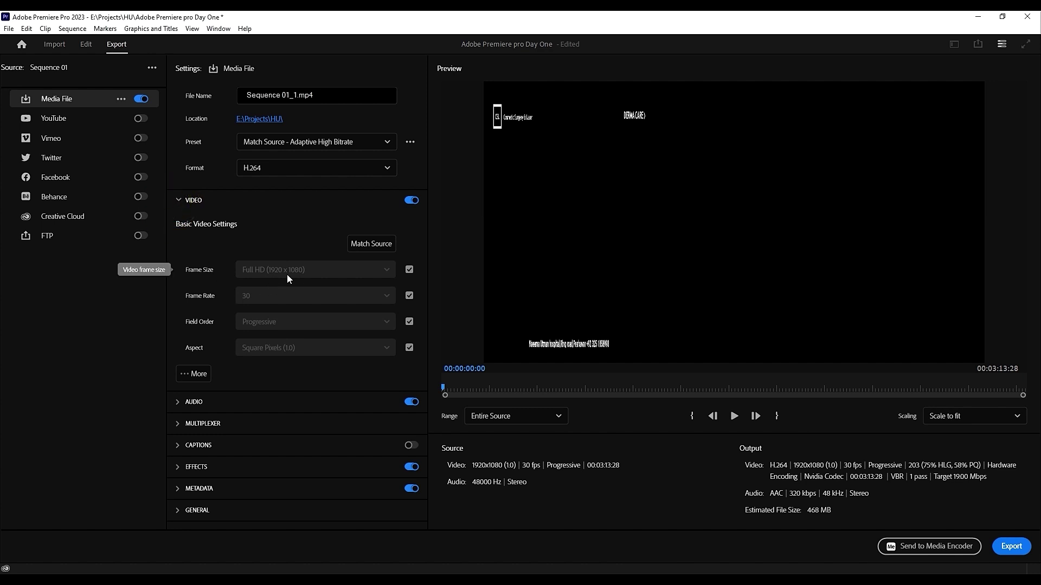
left_click(409, 270)
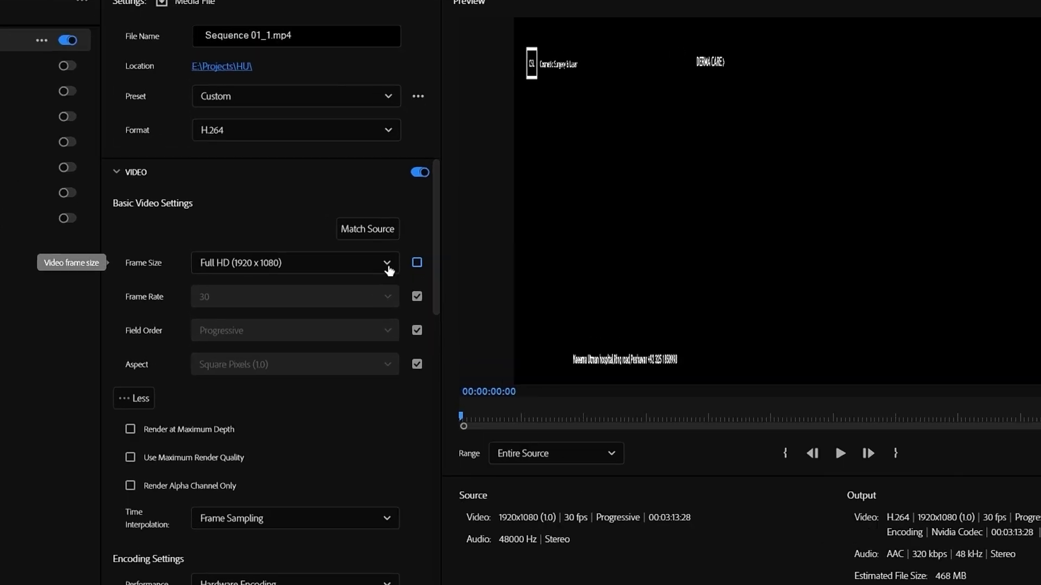
left_click(375, 270)
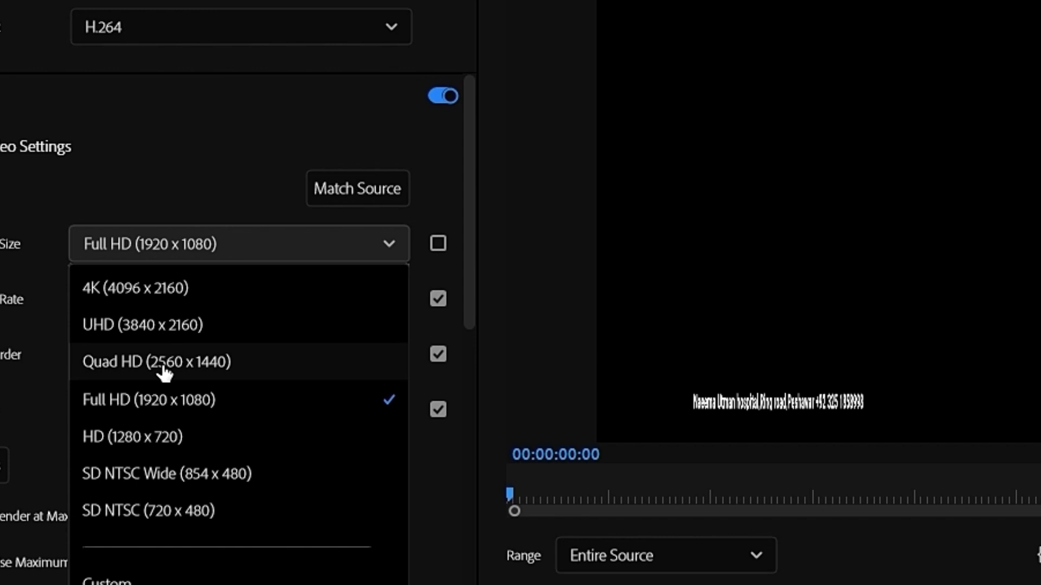
left_click(155, 408)
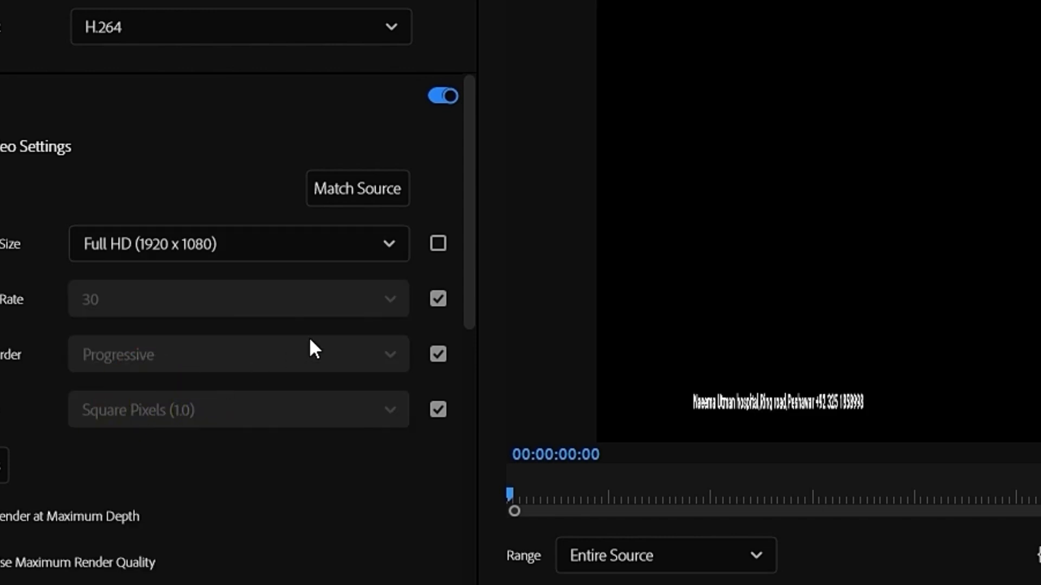
Step: Relink the frame size to the source, enable Render at Maximum Depth and Use Maximum Render Quality, and export the sequence as Sequence 01_1.mp4
left_click(438, 243)
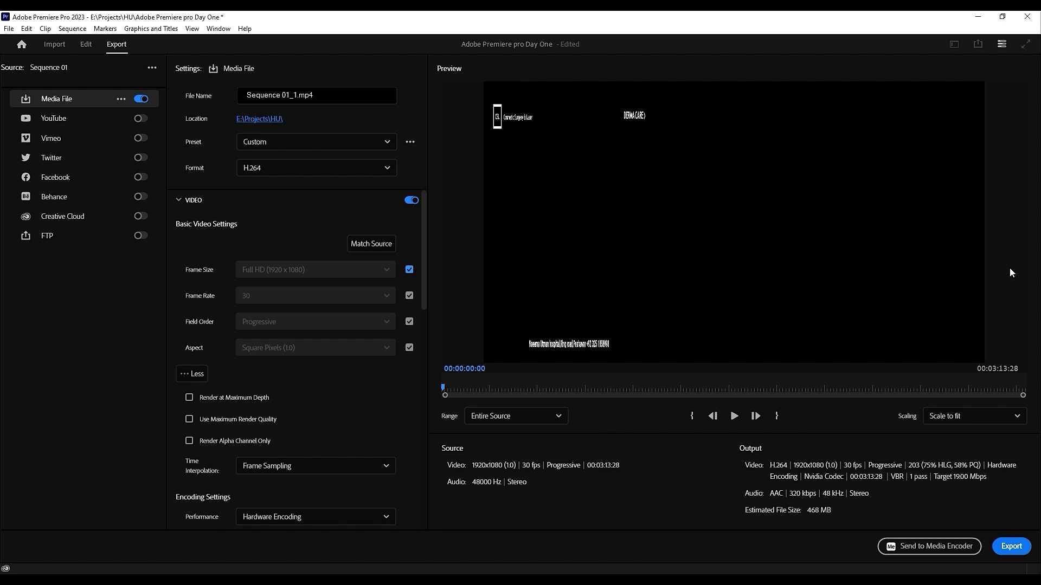
left_click(189, 419)
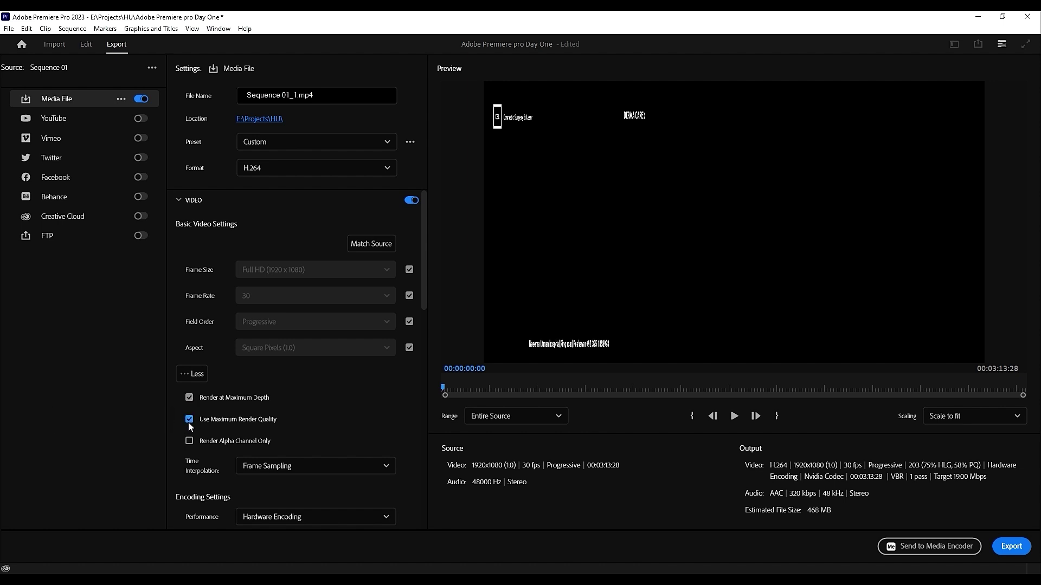
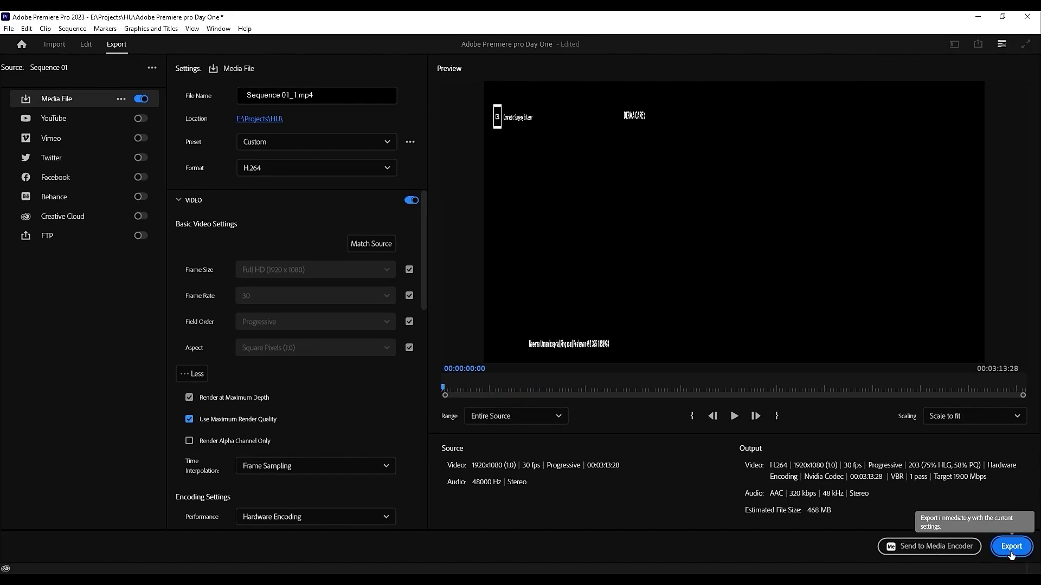
left_click(1011, 546)
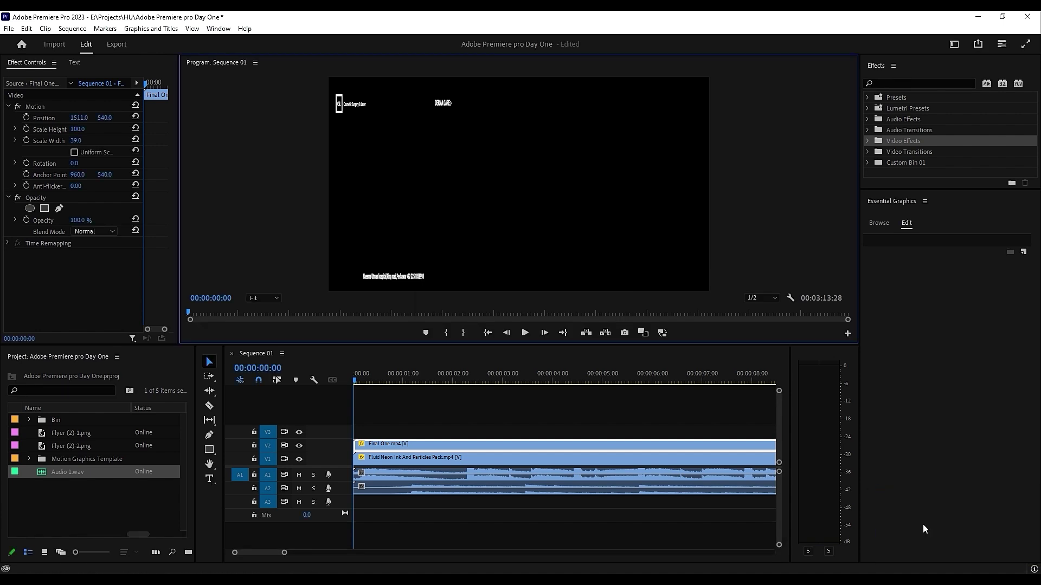
Step: Switch to File Explorer, open the Projects\HU folder on drive E, and briefly play the exported Sequence 01_1 video in VLC media player
left_click(979, 17)
double_click(63, 537)
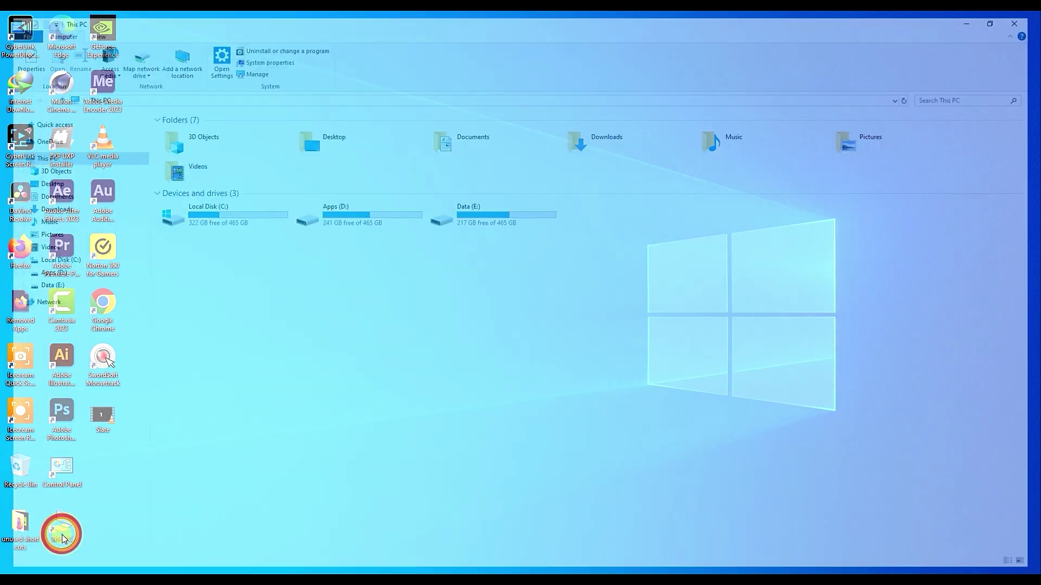
left_click(485, 210)
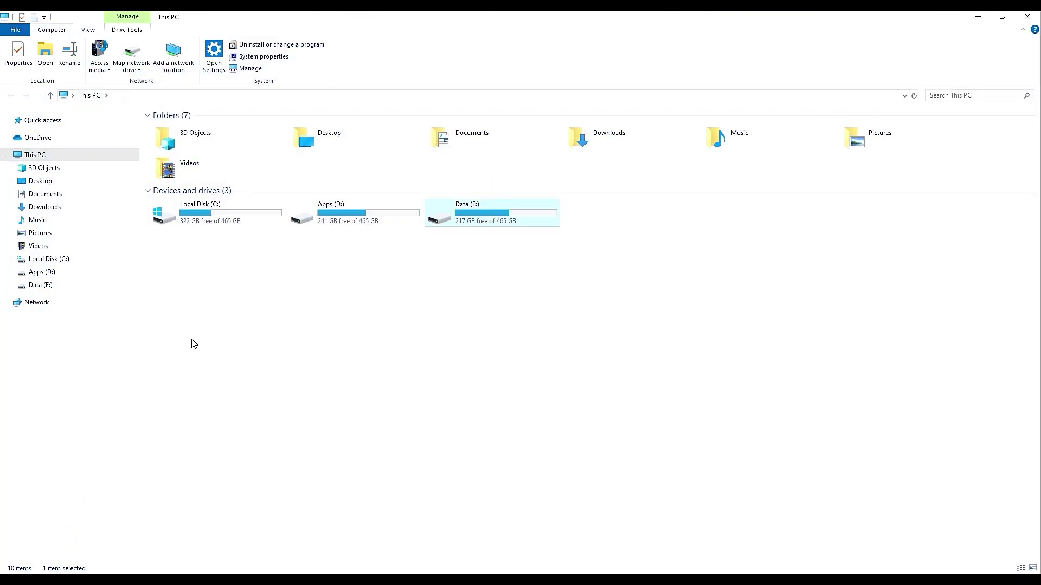
double_click(491, 211)
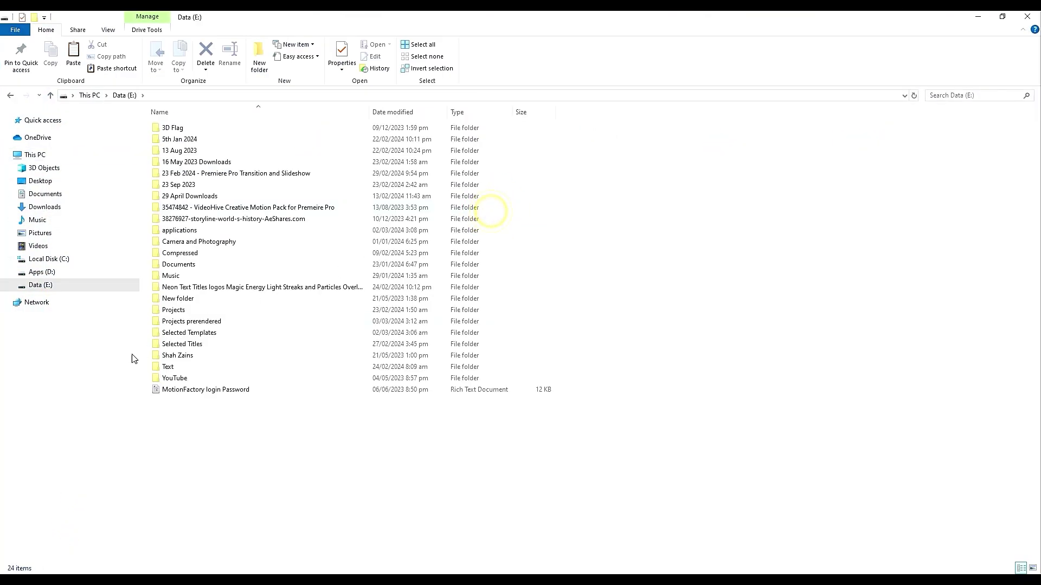
double_click(168, 312)
double_click(520, 156)
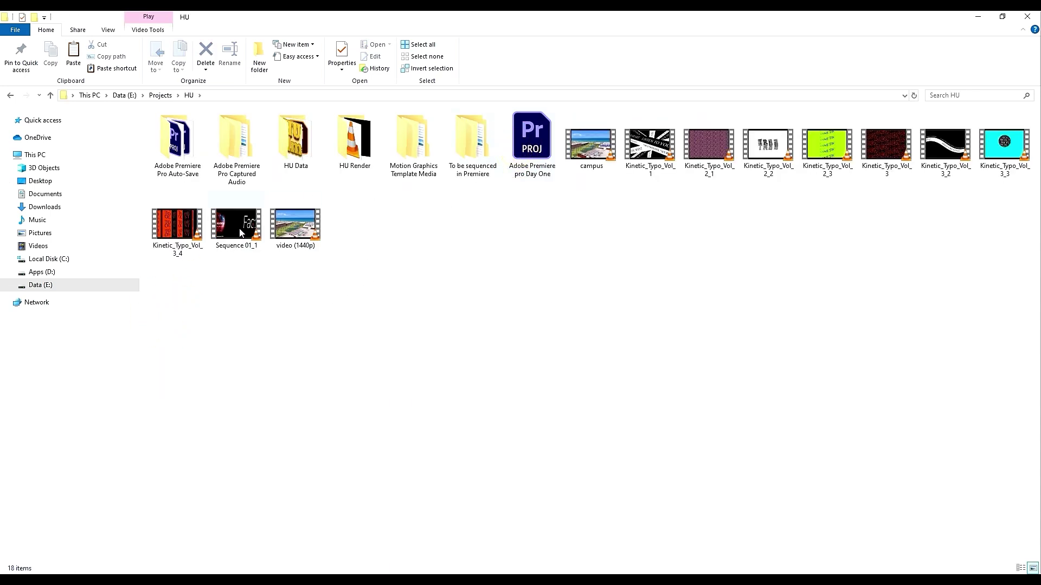
double_click(237, 230)
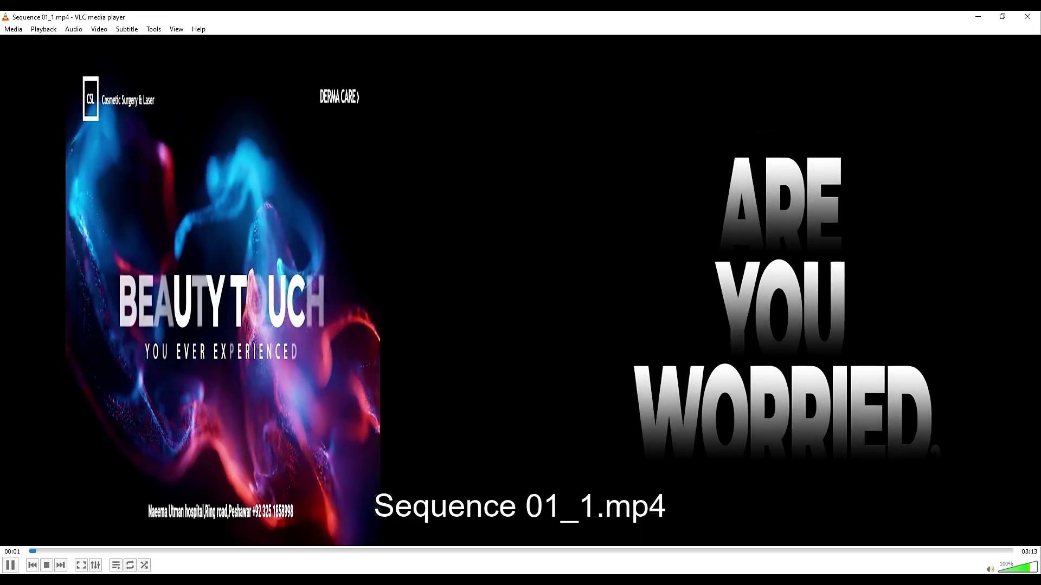
left_click(1028, 17)
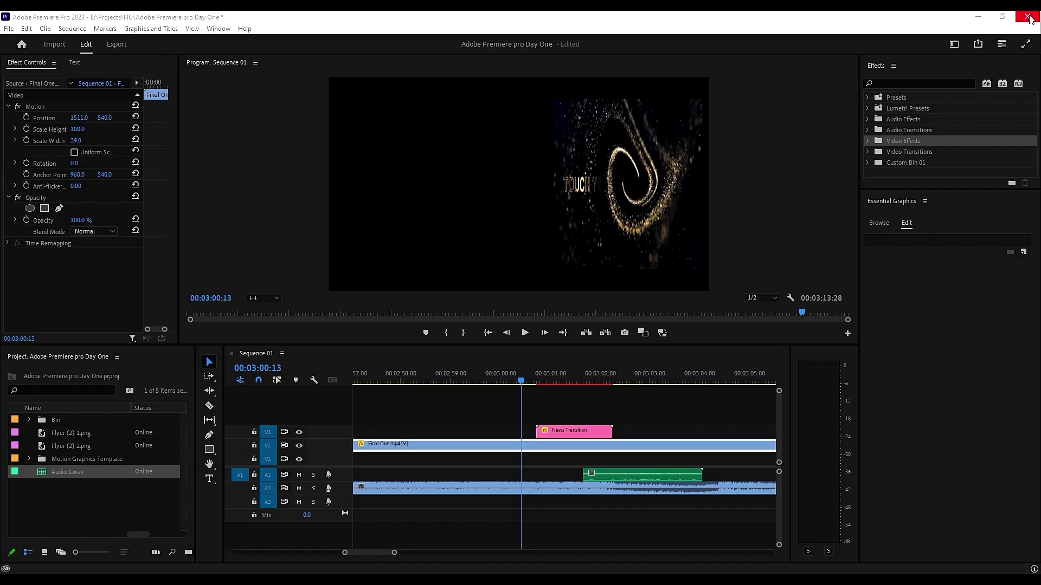